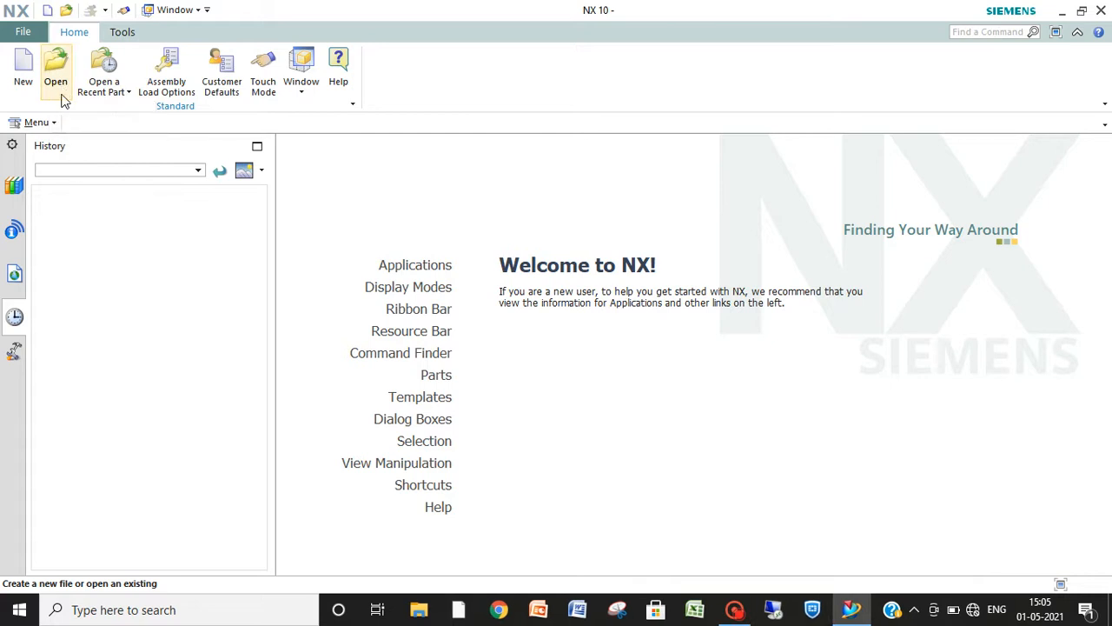
click(112, 87)
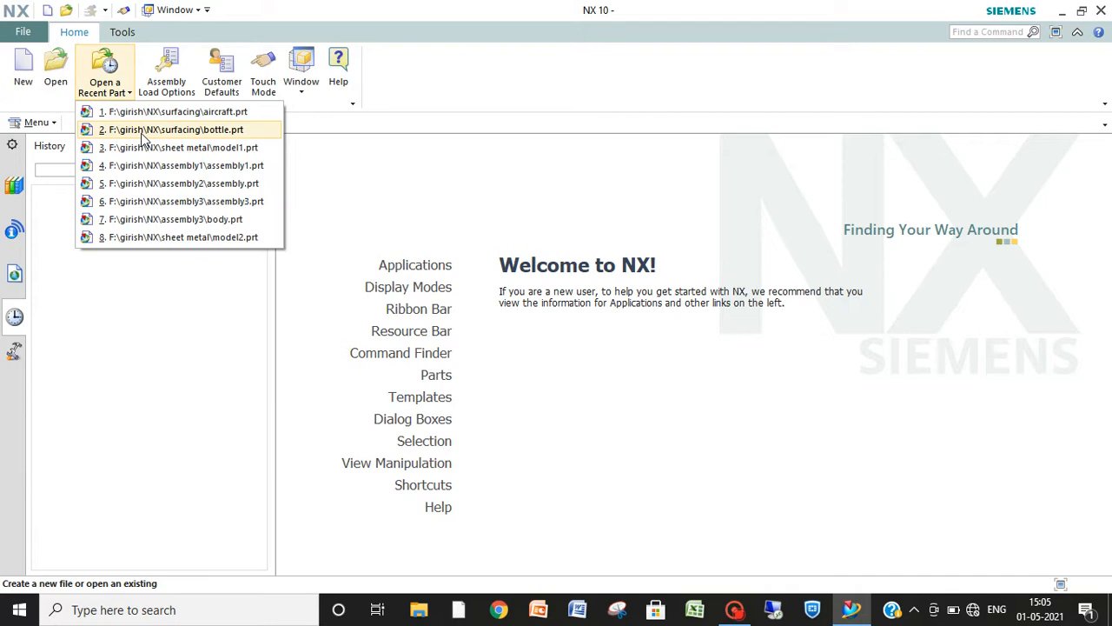
click(168, 258)
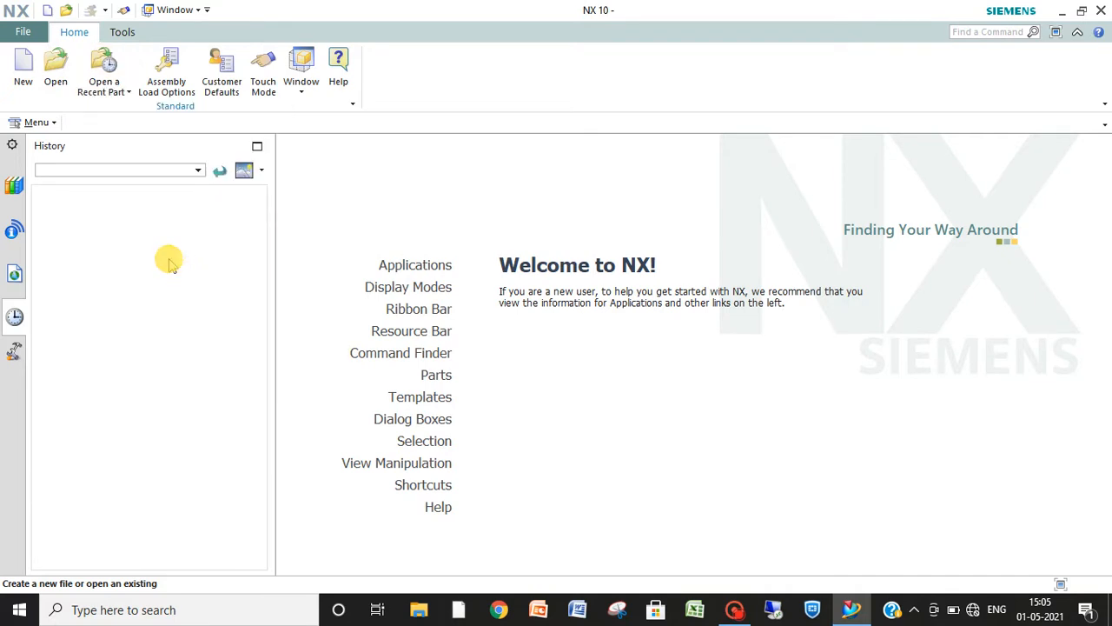
Start a new file and select the Model template, previewing the Assembly template along the way
click(25, 68)
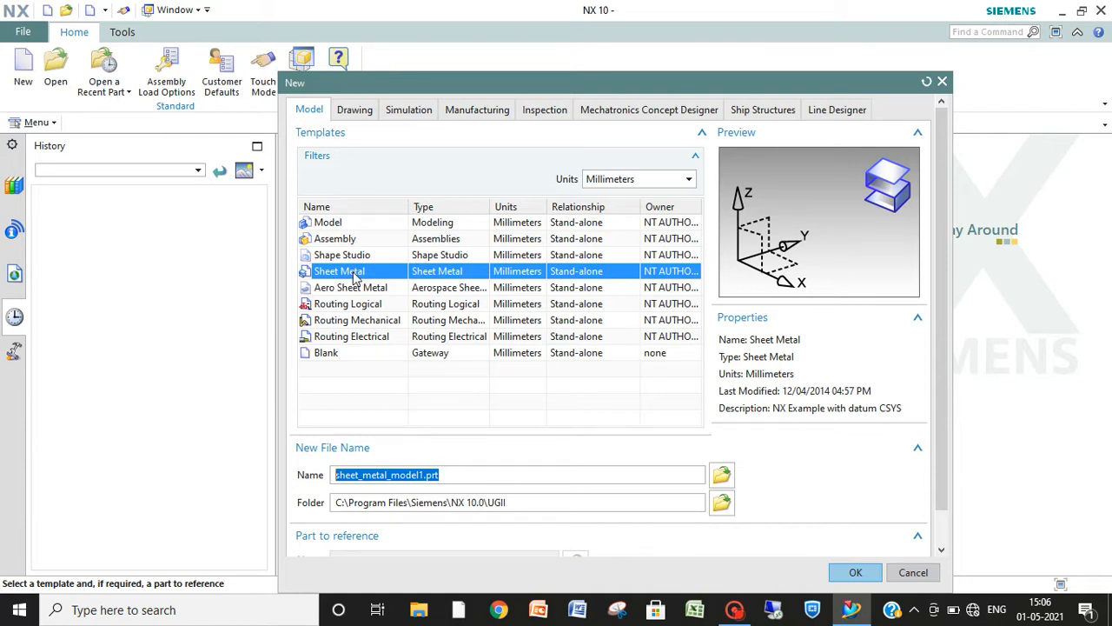
click(332, 224)
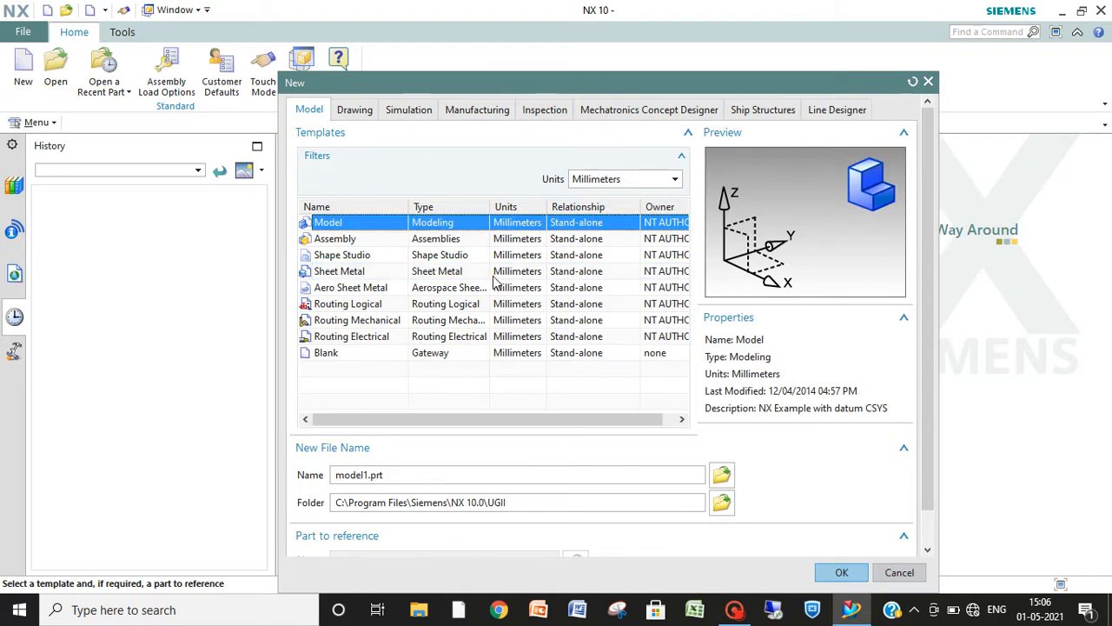
click(346, 238)
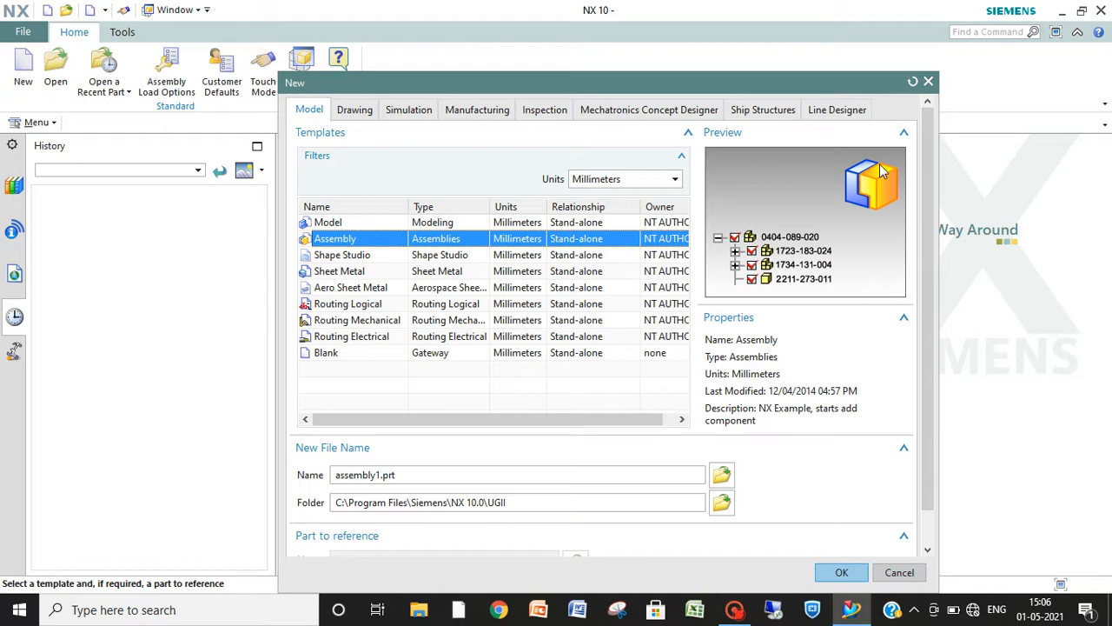
click(344, 224)
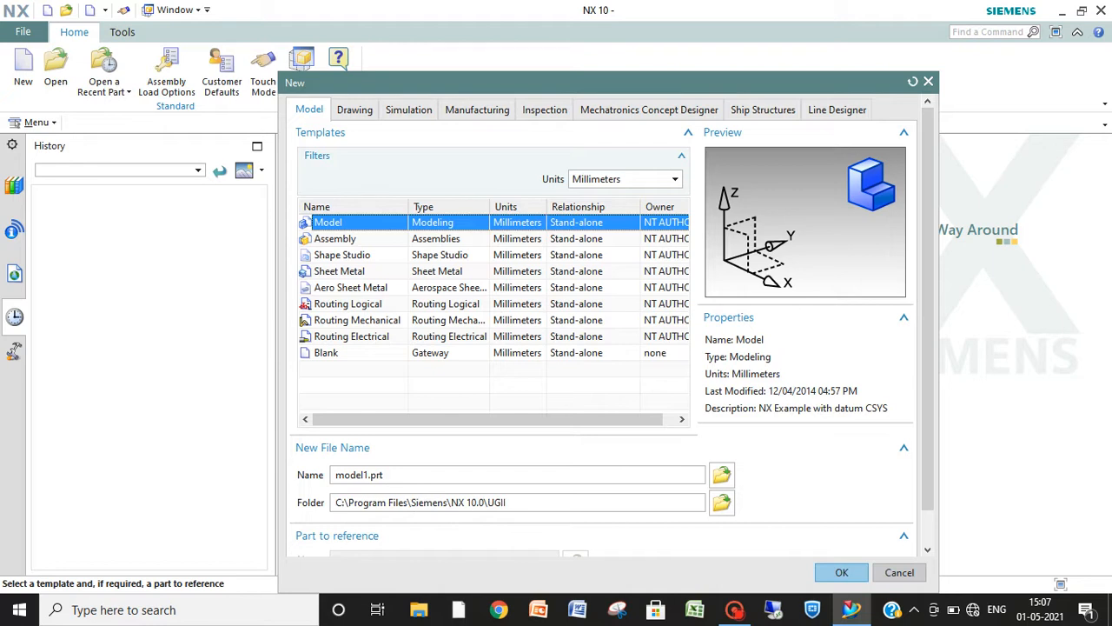
click(724, 502)
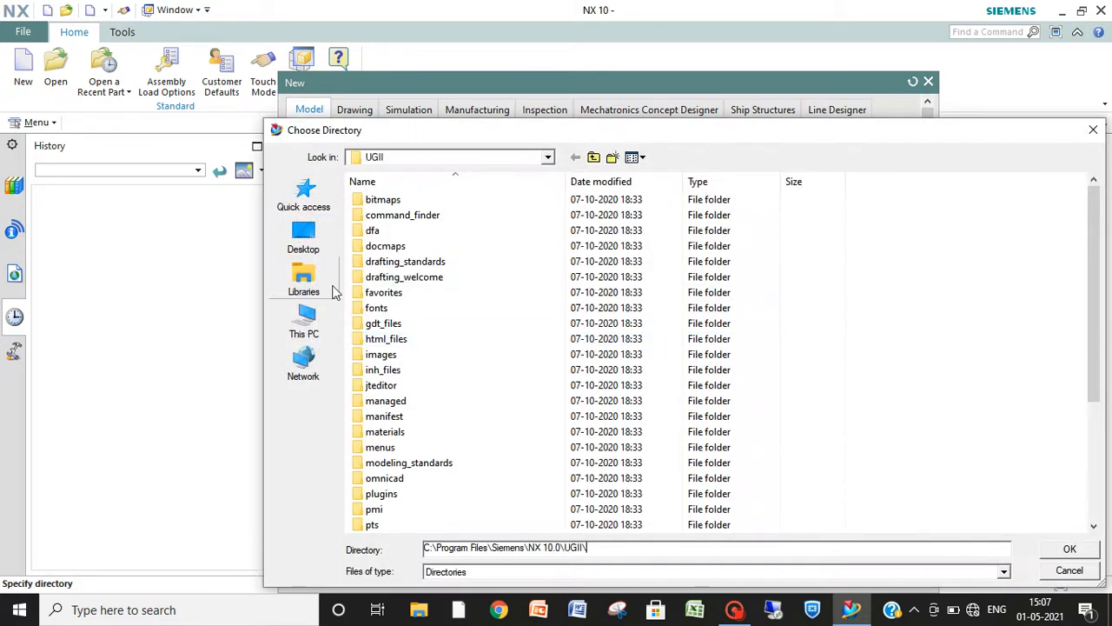
click(304, 244)
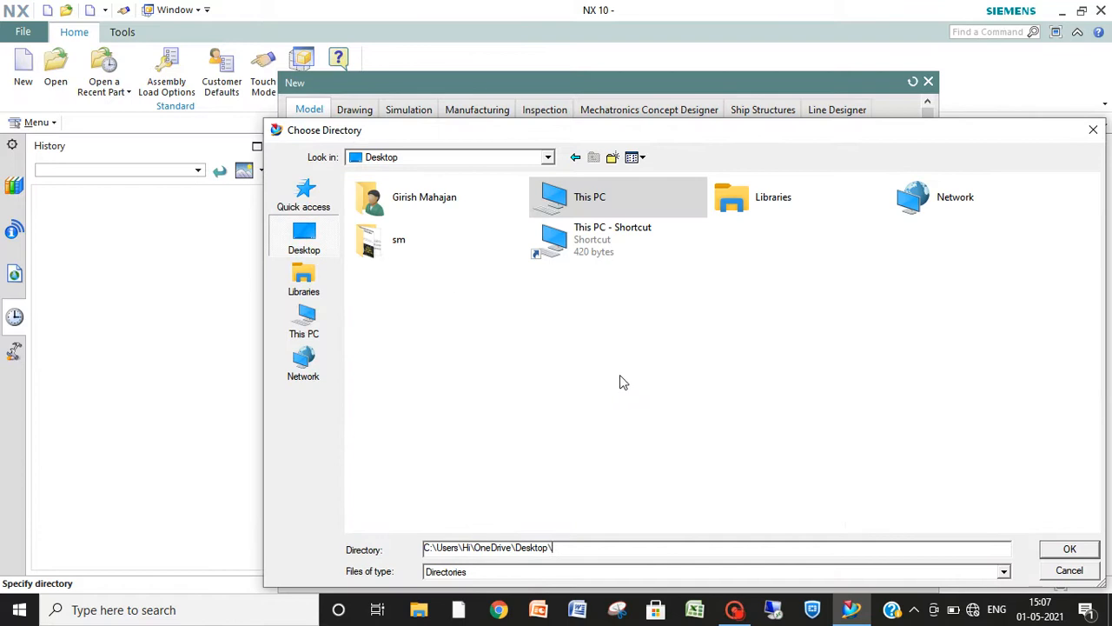
click(1070, 572)
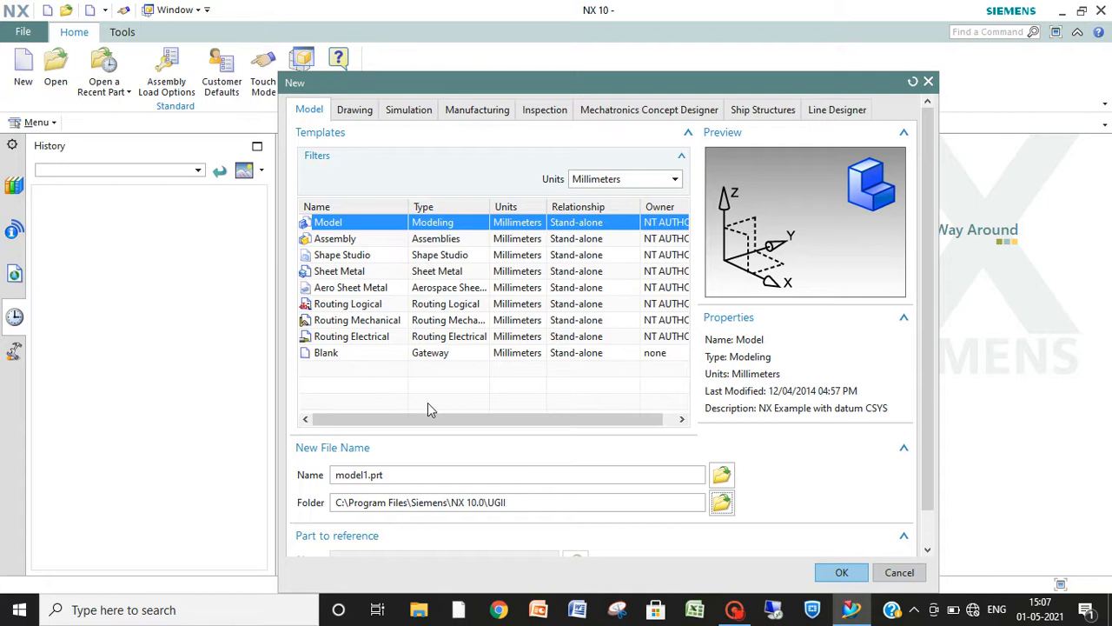
Create the new part model1.prt from the Model template in millimetres, after a look at the drawing templates
click(329, 223)
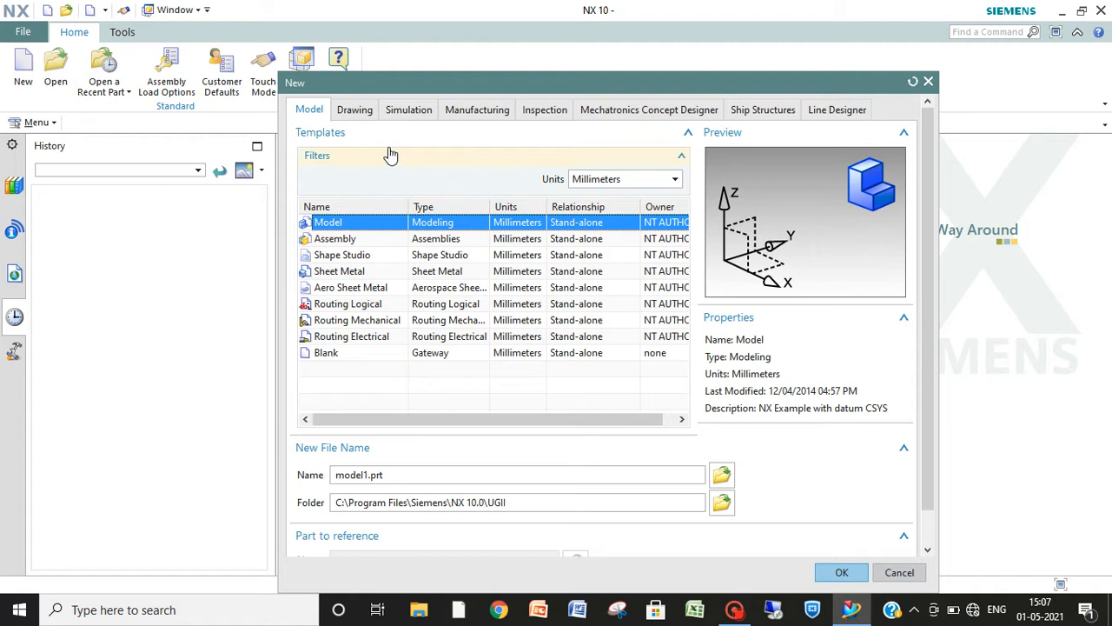
click(358, 112)
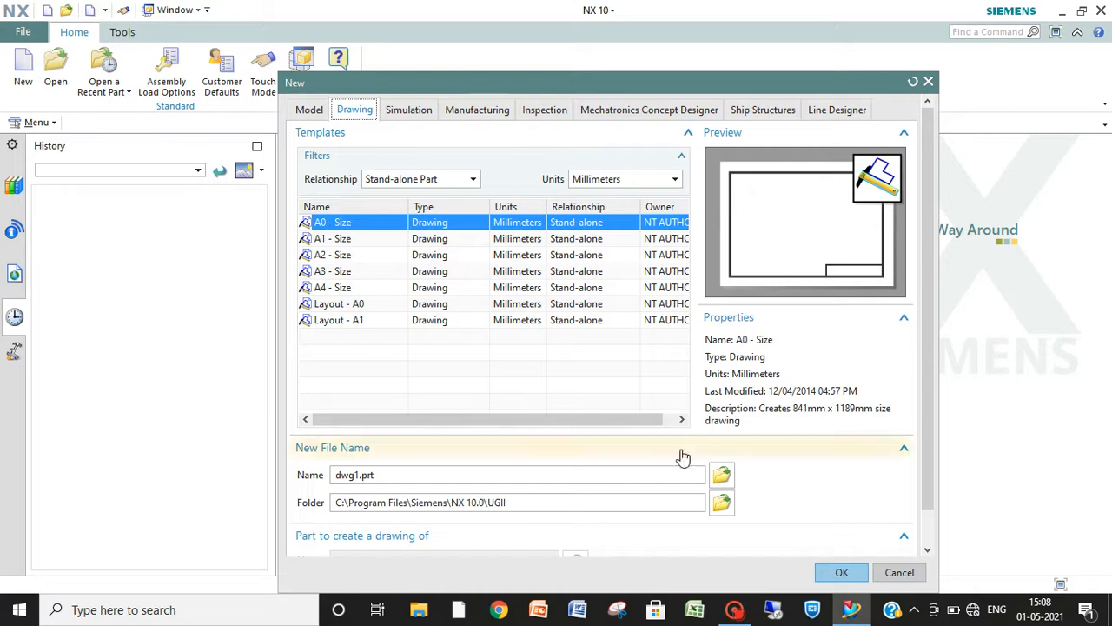
click(310, 110)
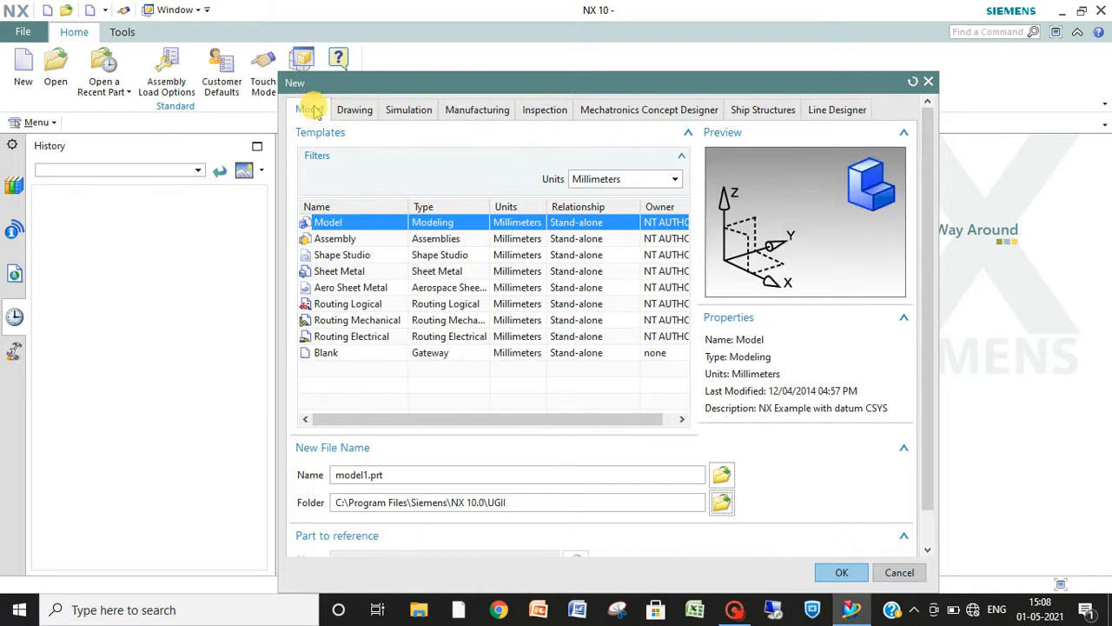
click(339, 222)
click(839, 572)
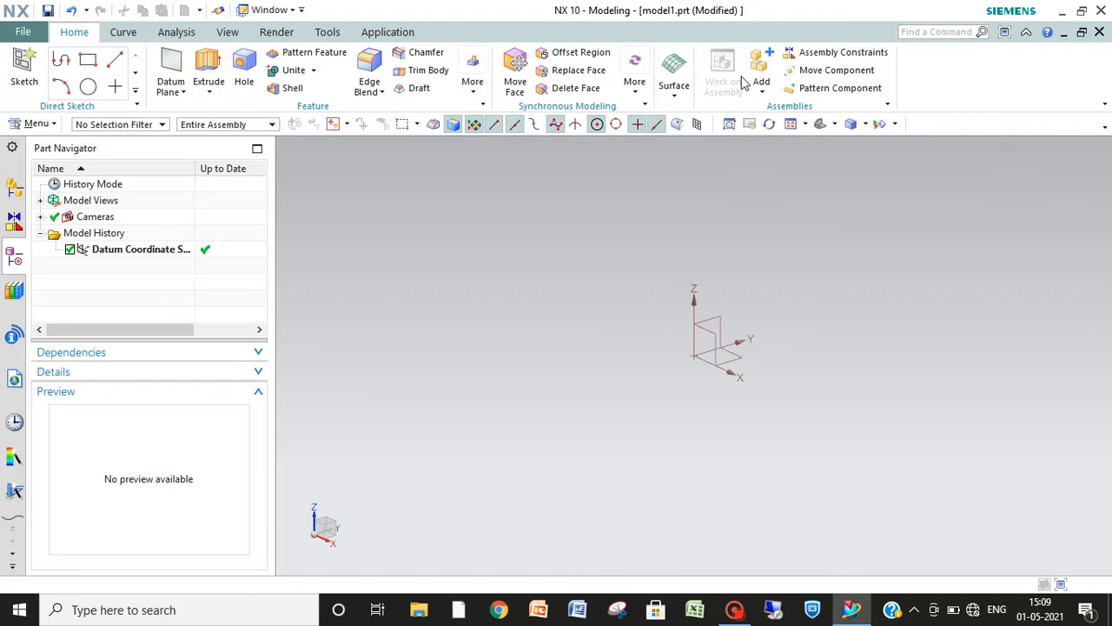
click(473, 87)
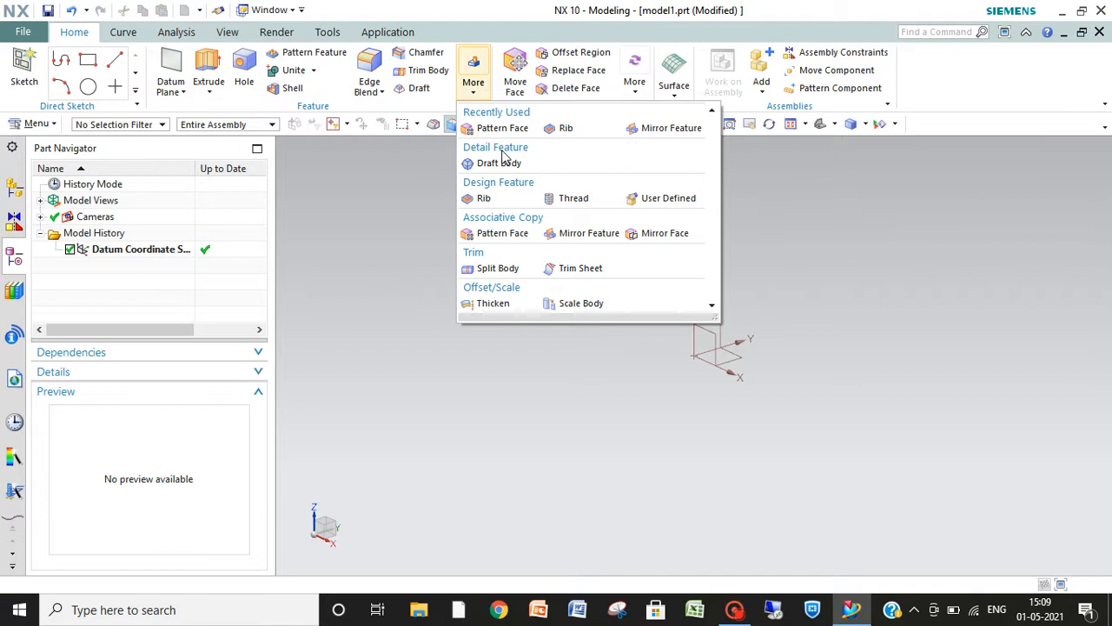
click(373, 285)
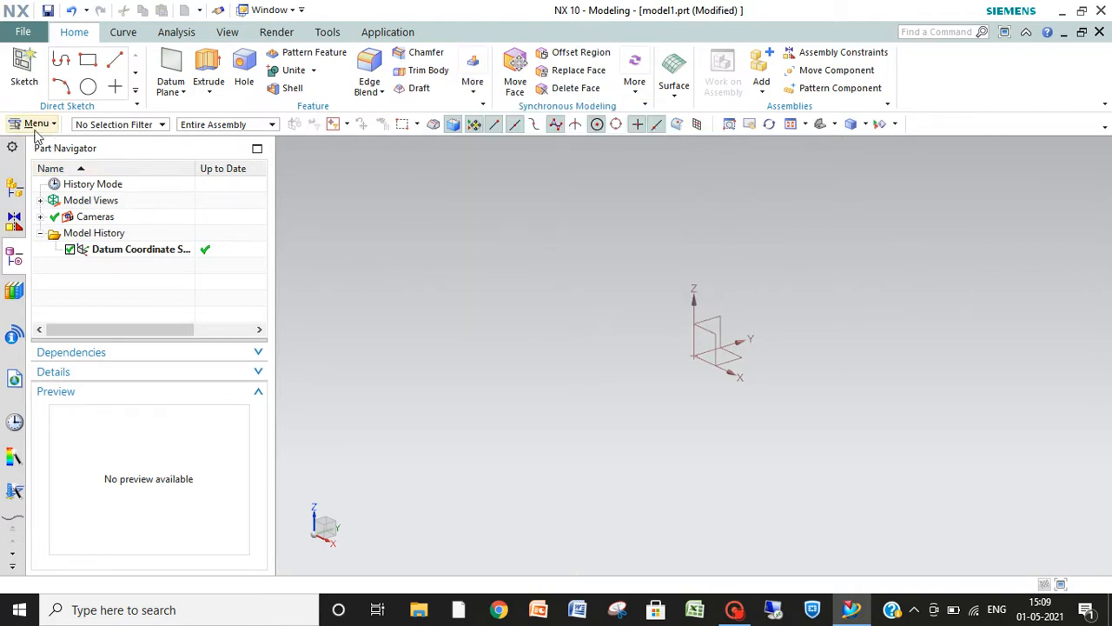
click(36, 124)
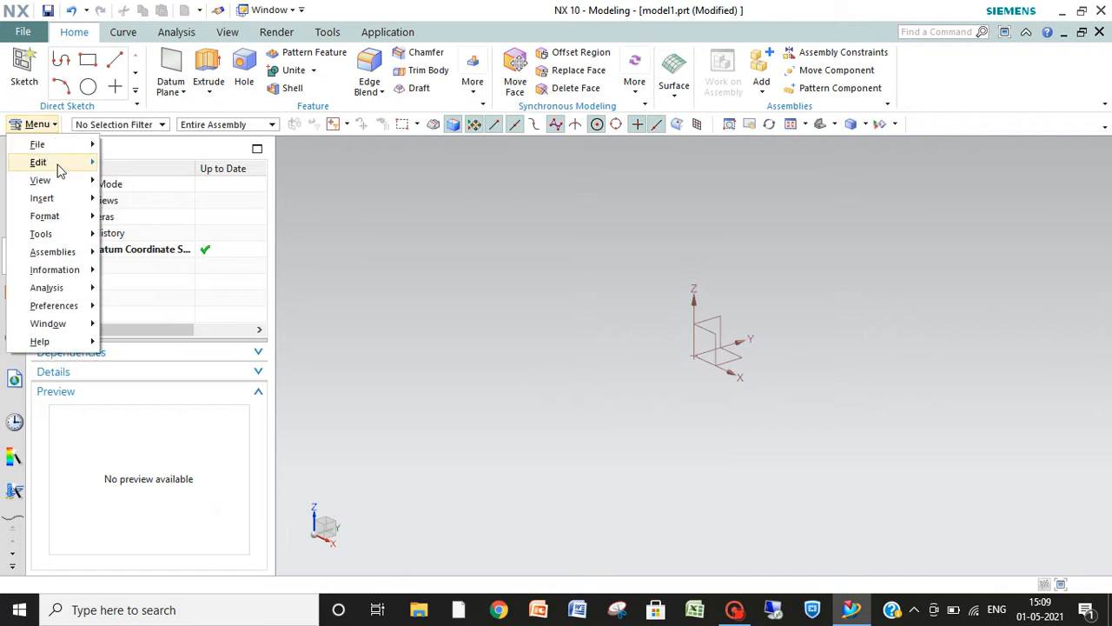
mouse_move(61, 201)
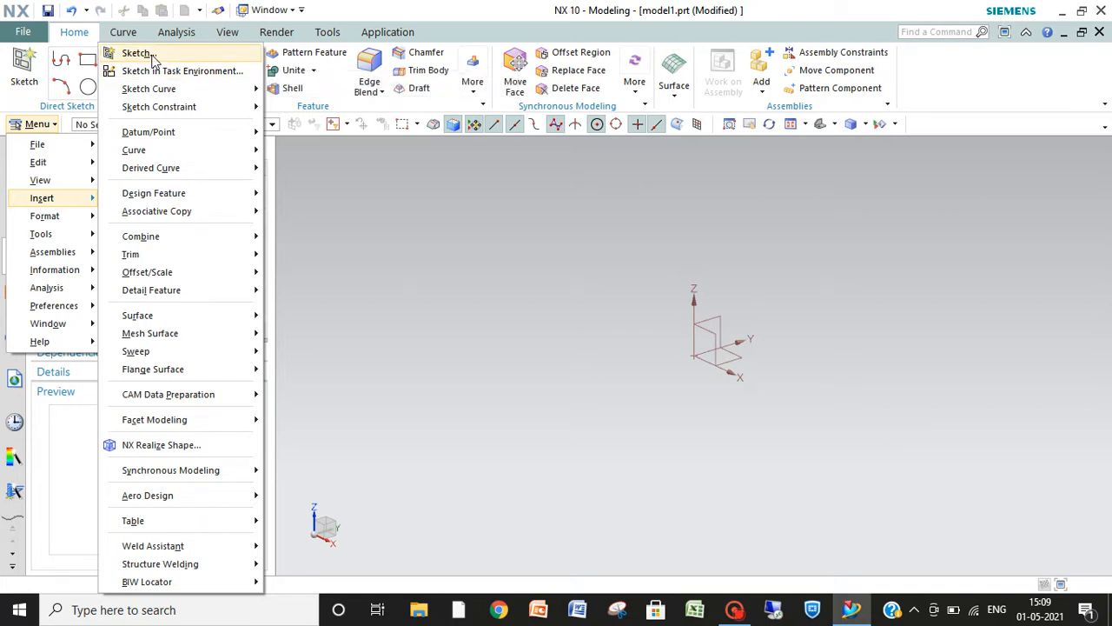
click(92, 106)
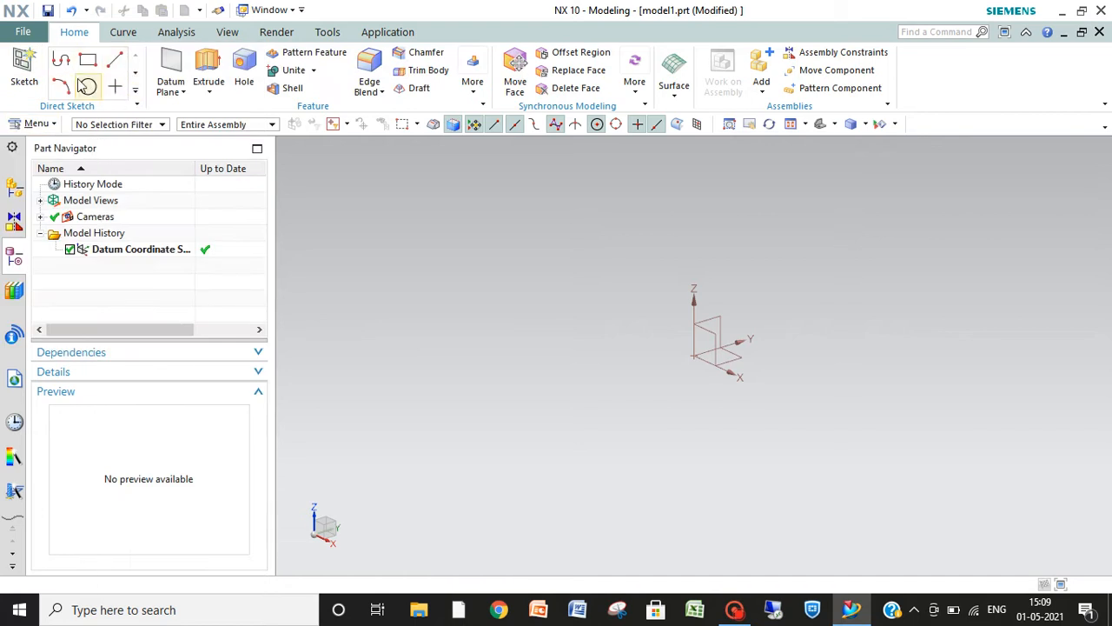
click(37, 124)
click(47, 126)
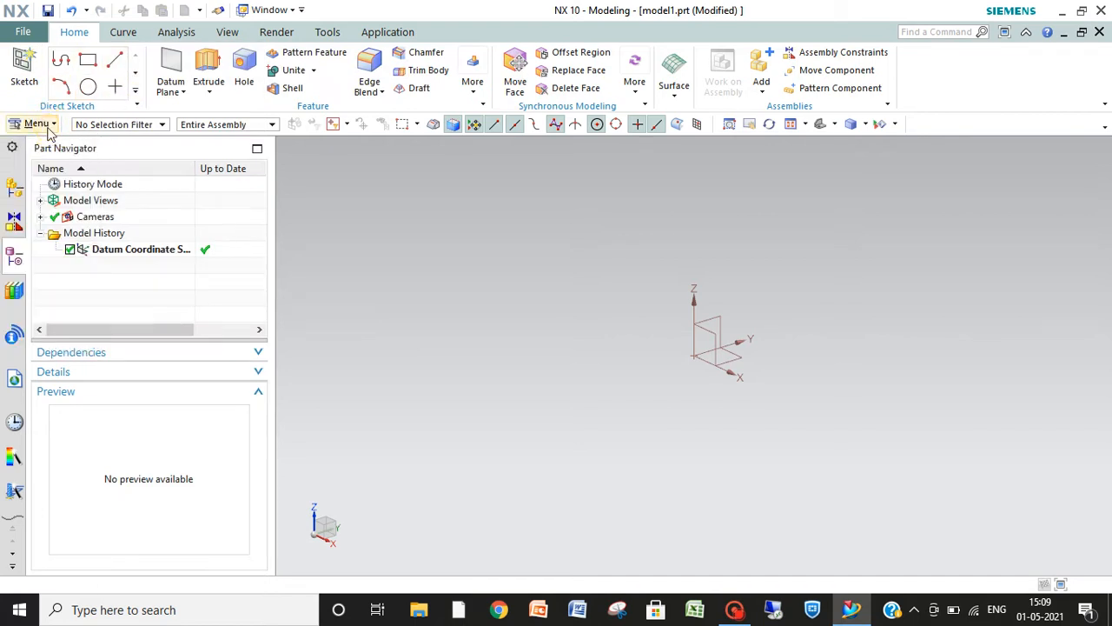
Create a sketch in the task environment on the existing XY datum plane and leave the Profile tool
click(48, 126)
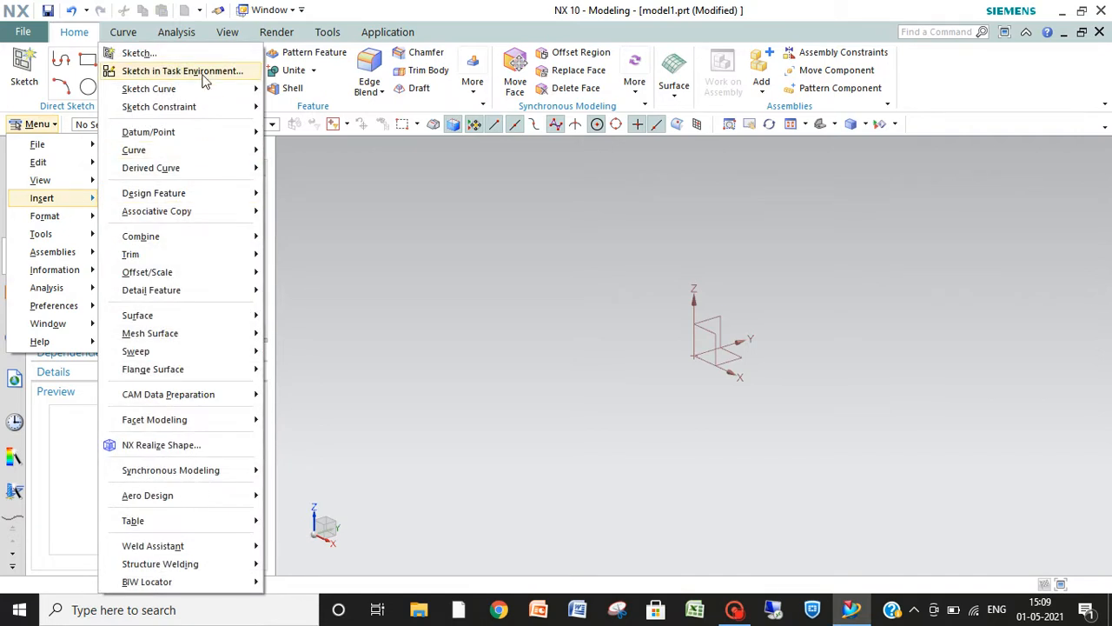
click(204, 74)
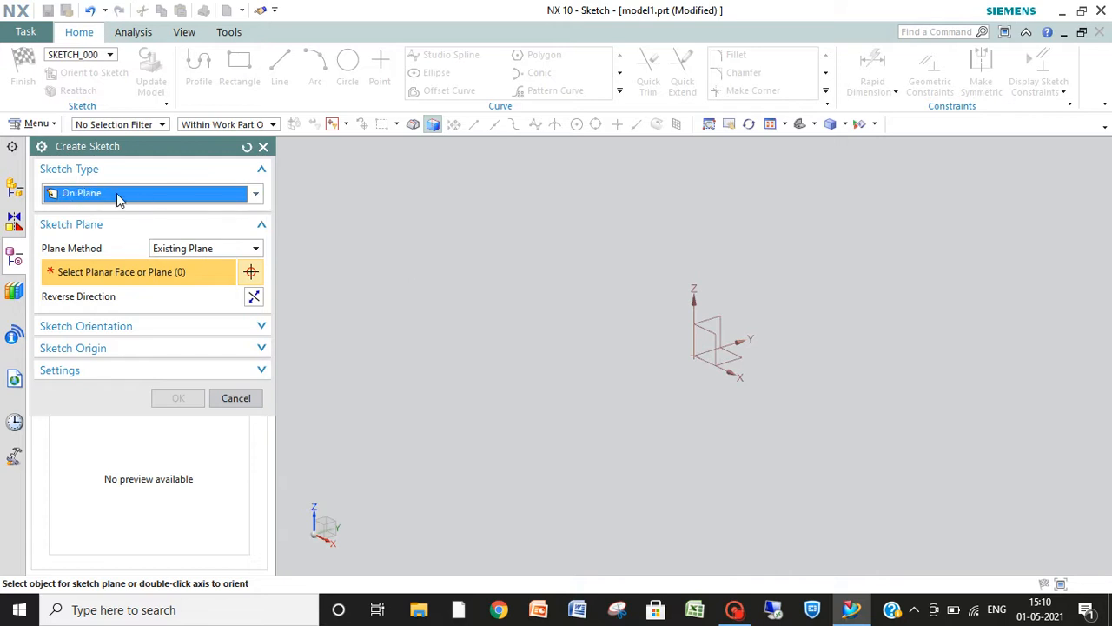
click(737, 357)
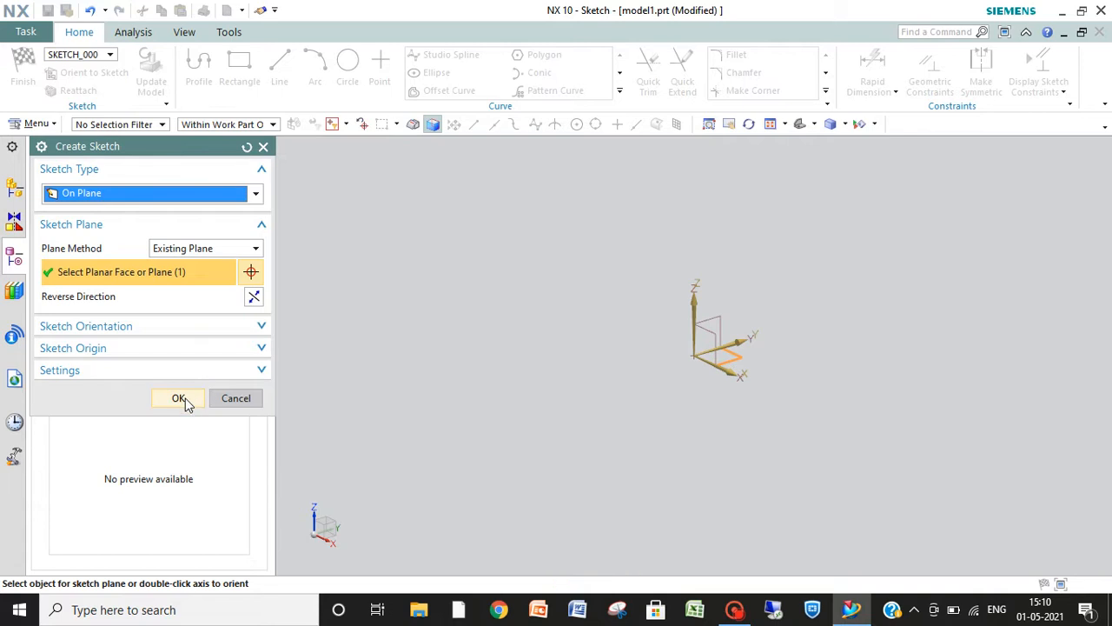
click(181, 398)
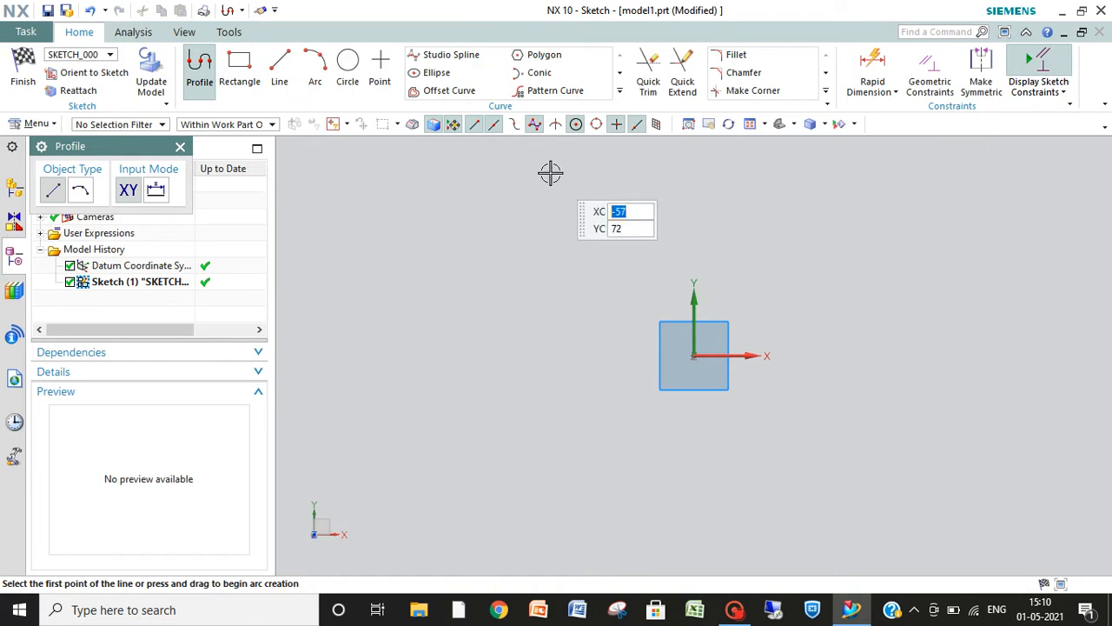
key(Escape)
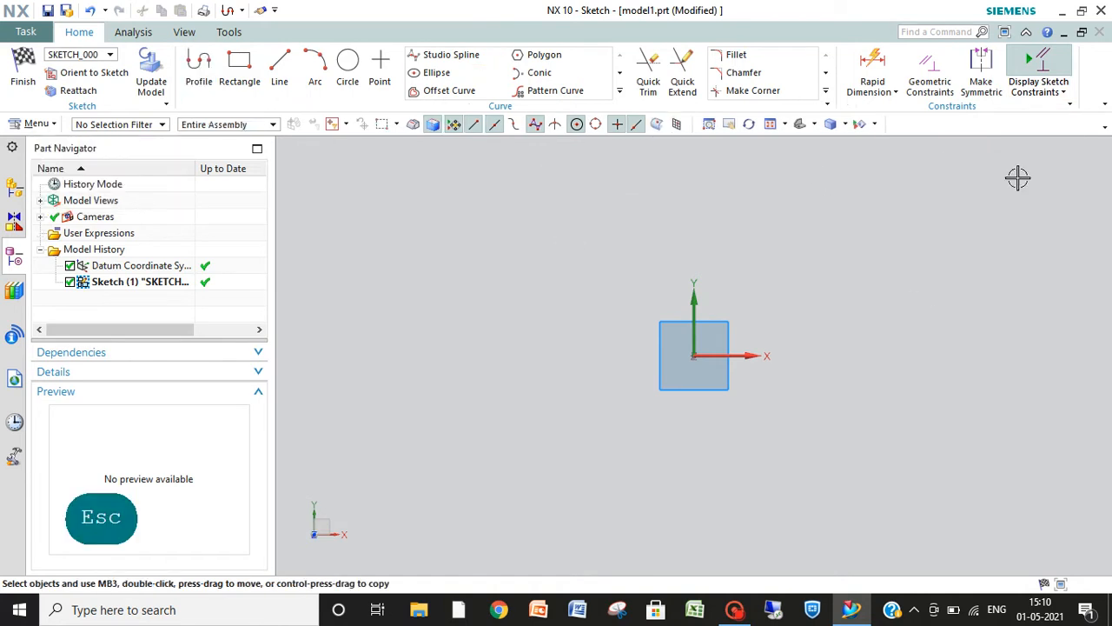
Turn off Create Inferred Constraints and Continuous Auto Dimensioning for the sketch
click(1064, 91)
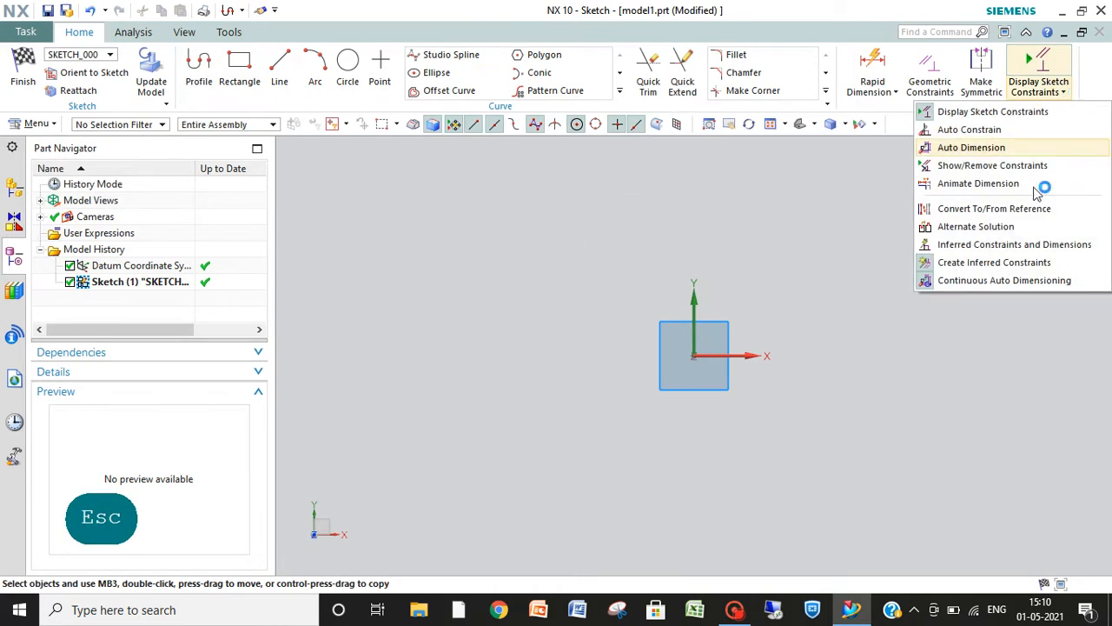
click(992, 264)
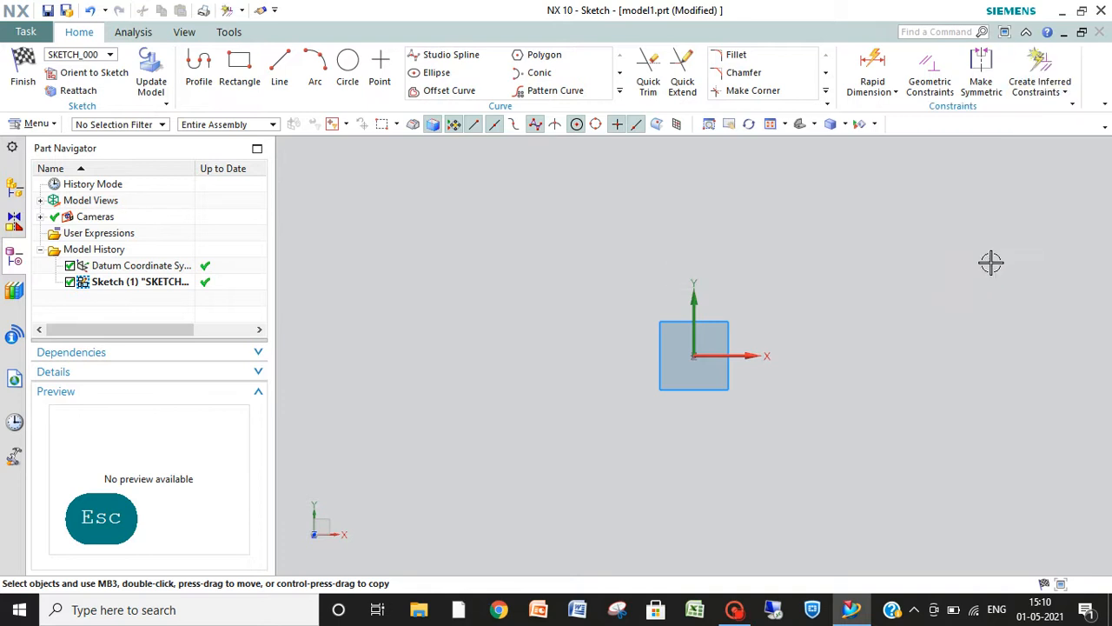
click(1065, 92)
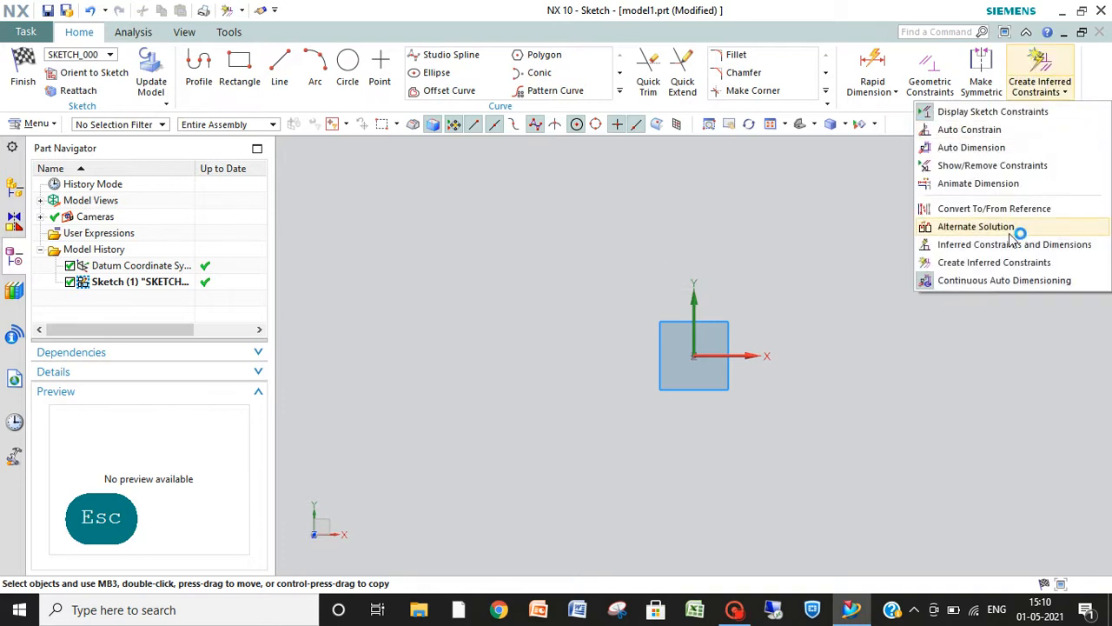
click(993, 281)
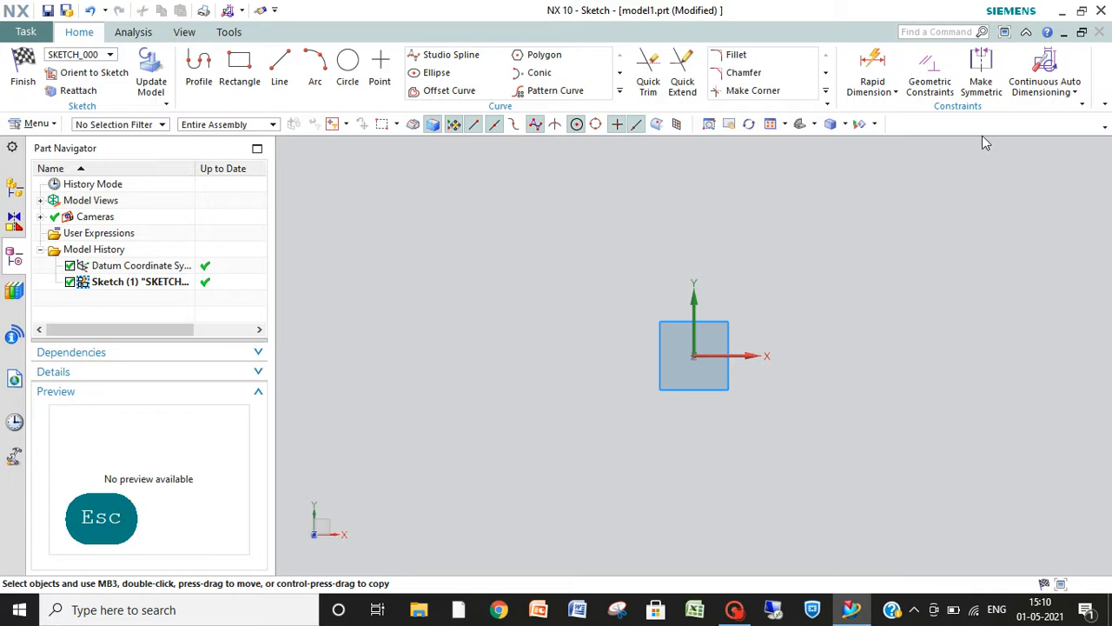
Turn Create Inferred Constraints and Continuous Auto Dimensioning back on for the sketch
click(1068, 92)
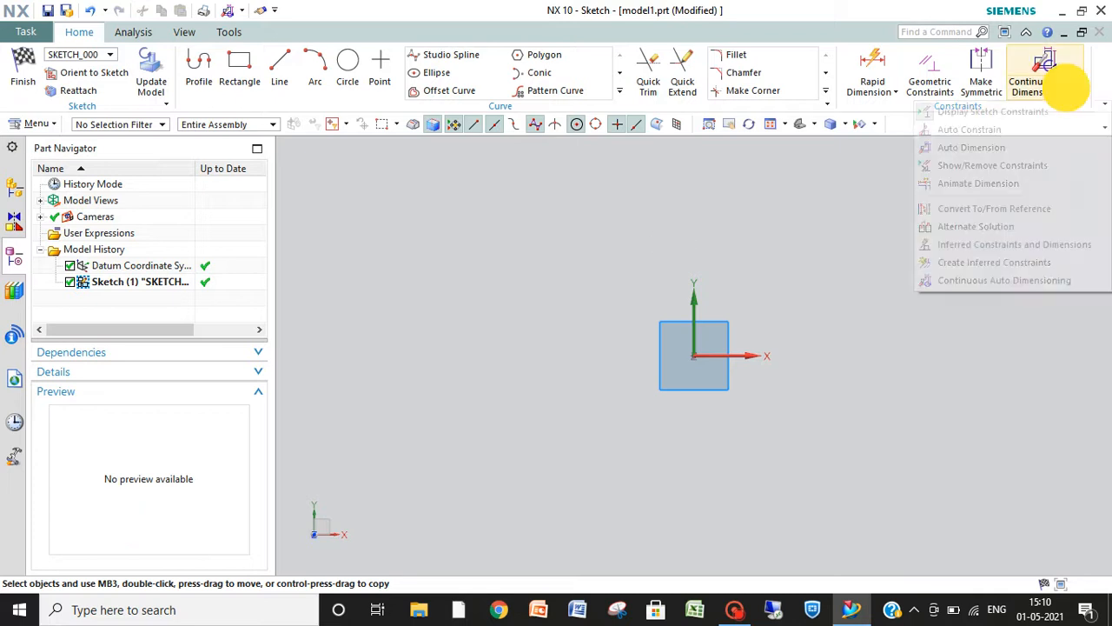
click(969, 262)
click(1064, 92)
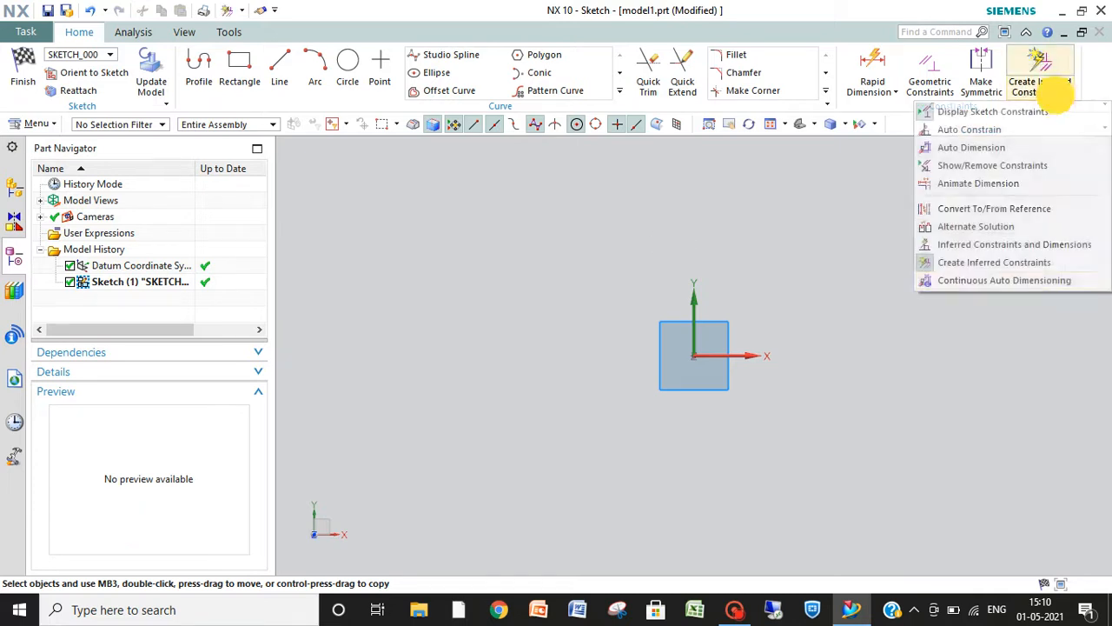
click(999, 280)
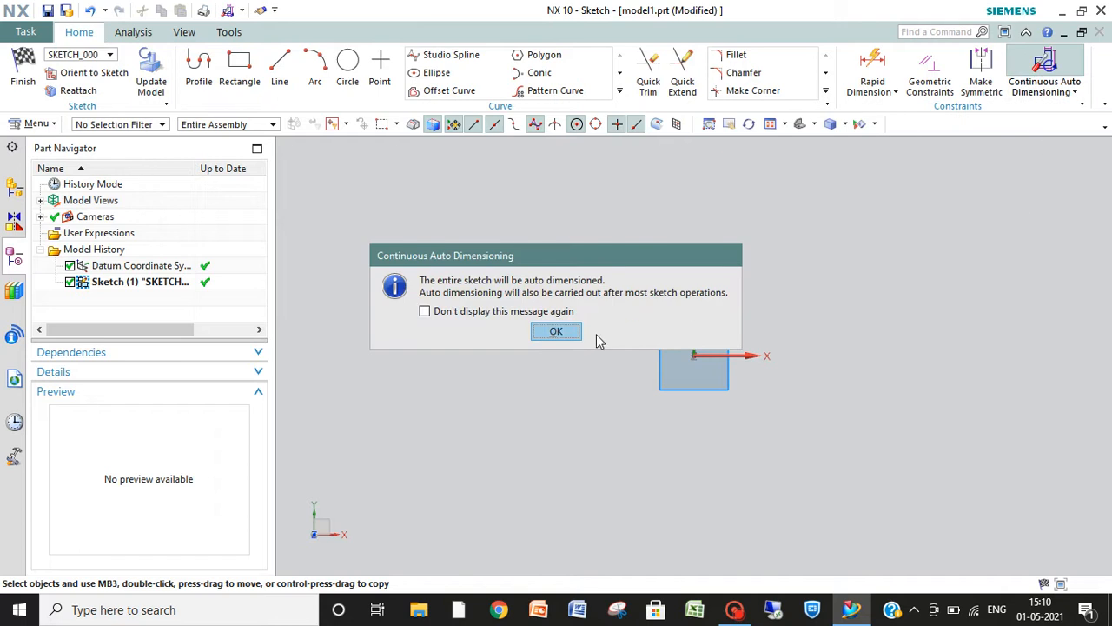
click(559, 334)
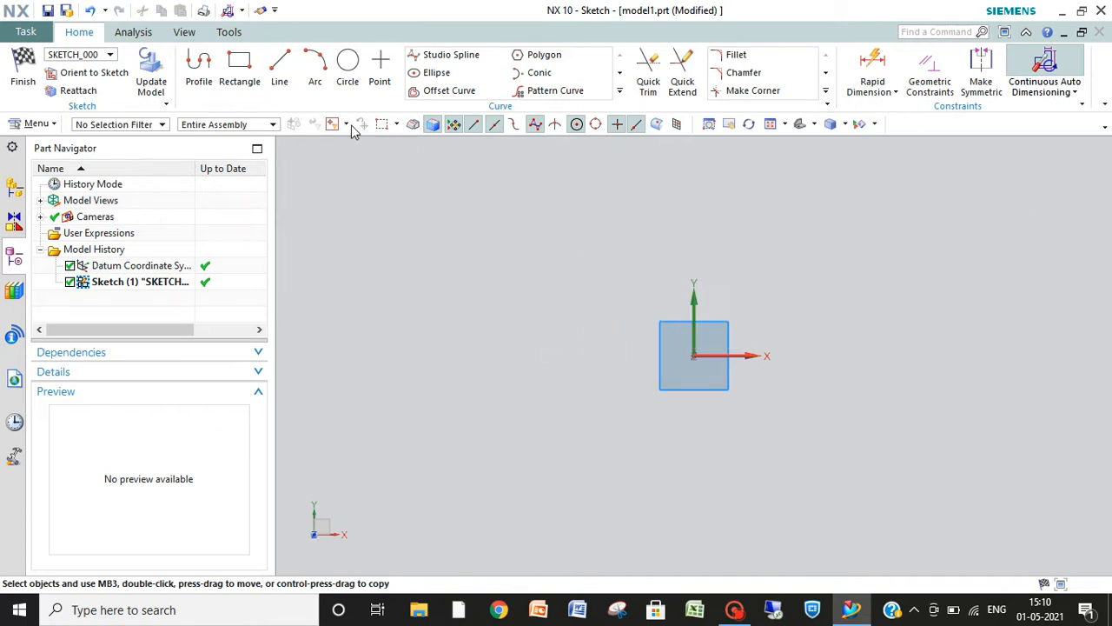
Draw a horizontal line about 85 mm long in the positive X direction, starting on the Y axis above the origin
click(280, 65)
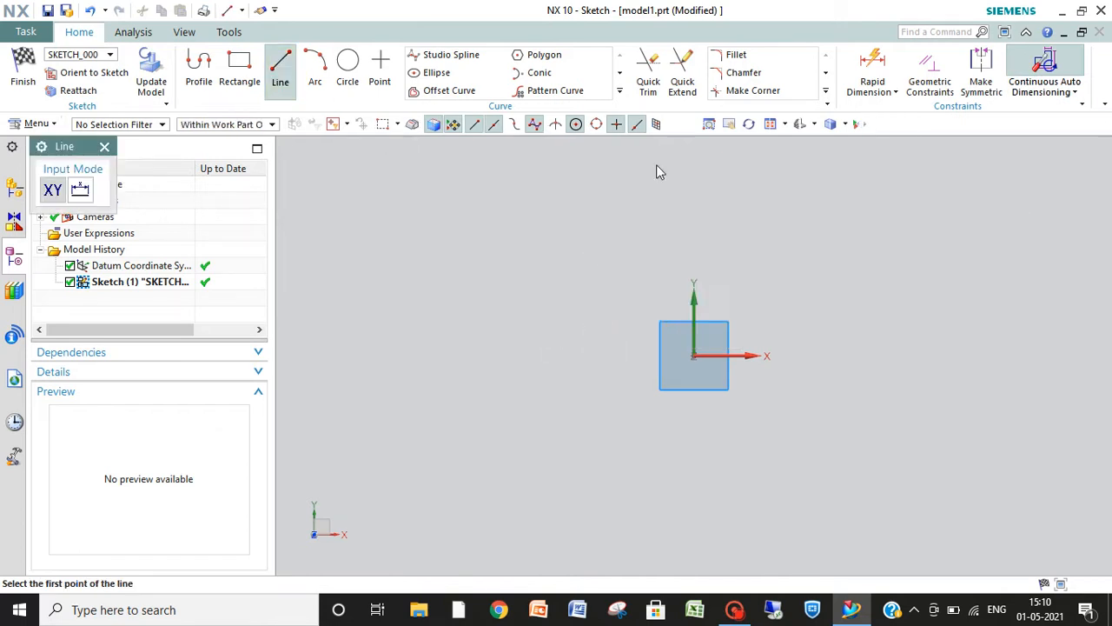
click(694, 315)
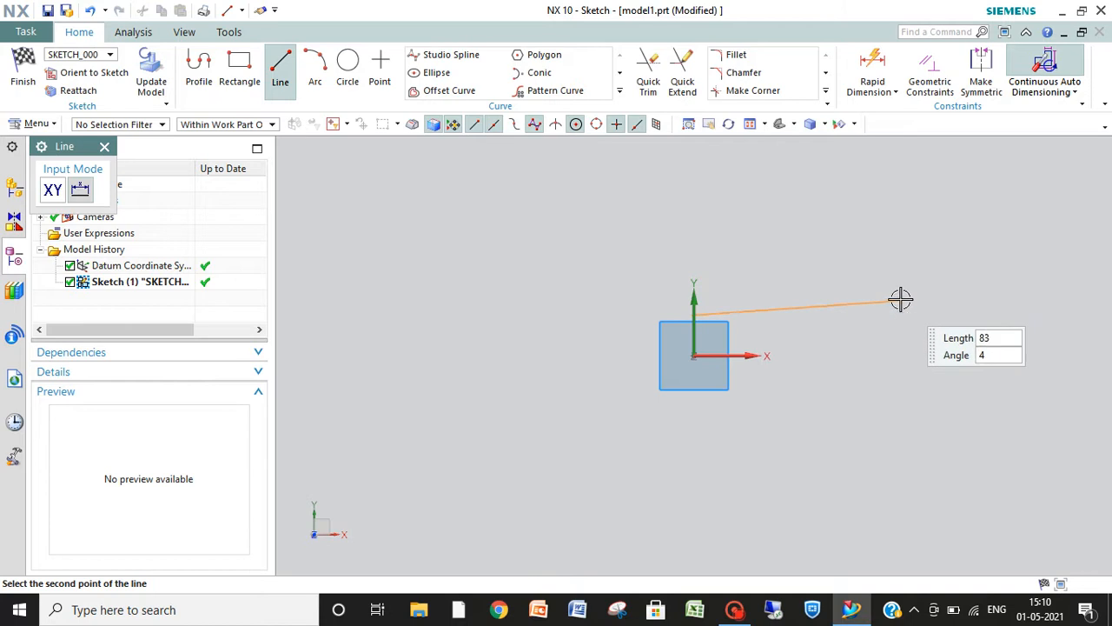
click(905, 309)
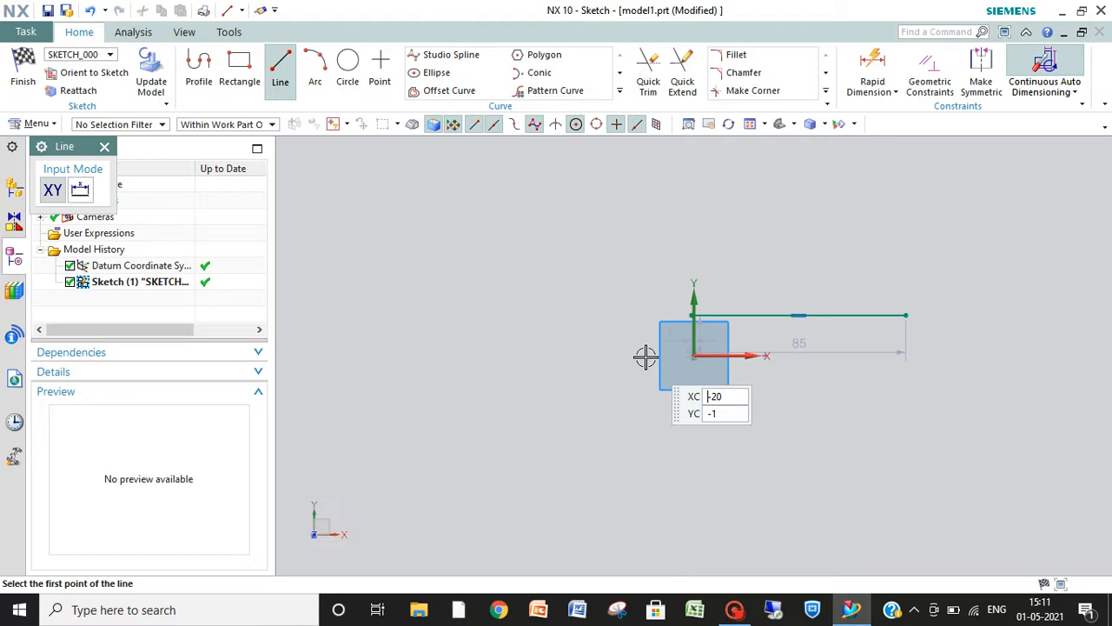
Leave the Line tool, place the 85 mm dimension below the line and move the line off the Y axis
key(Escape)
key(Escape)
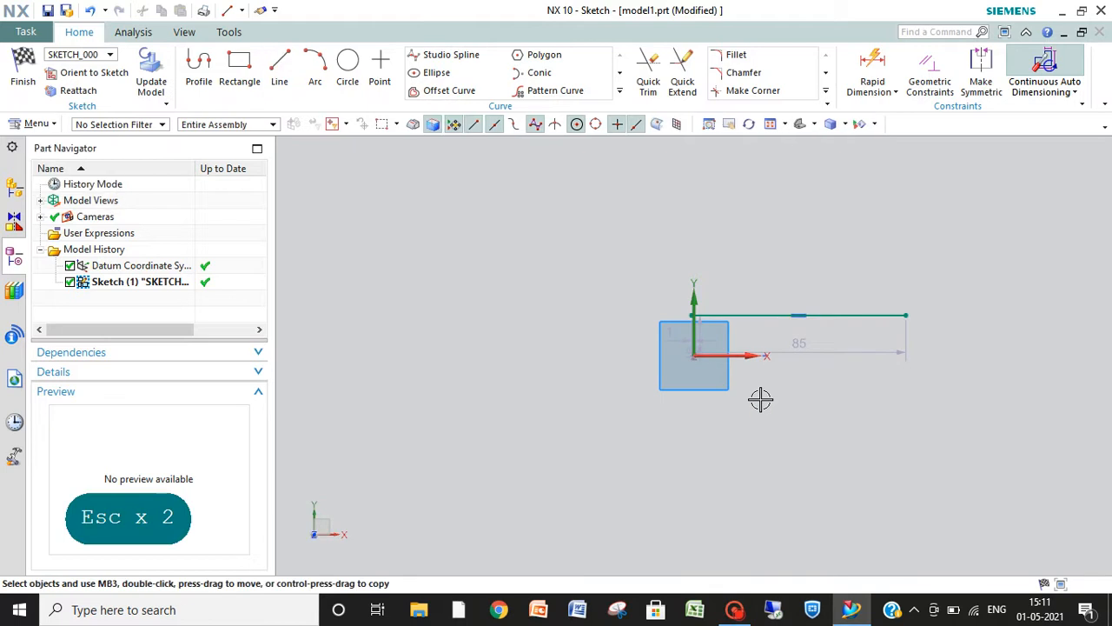
drag(793, 352, 784, 410)
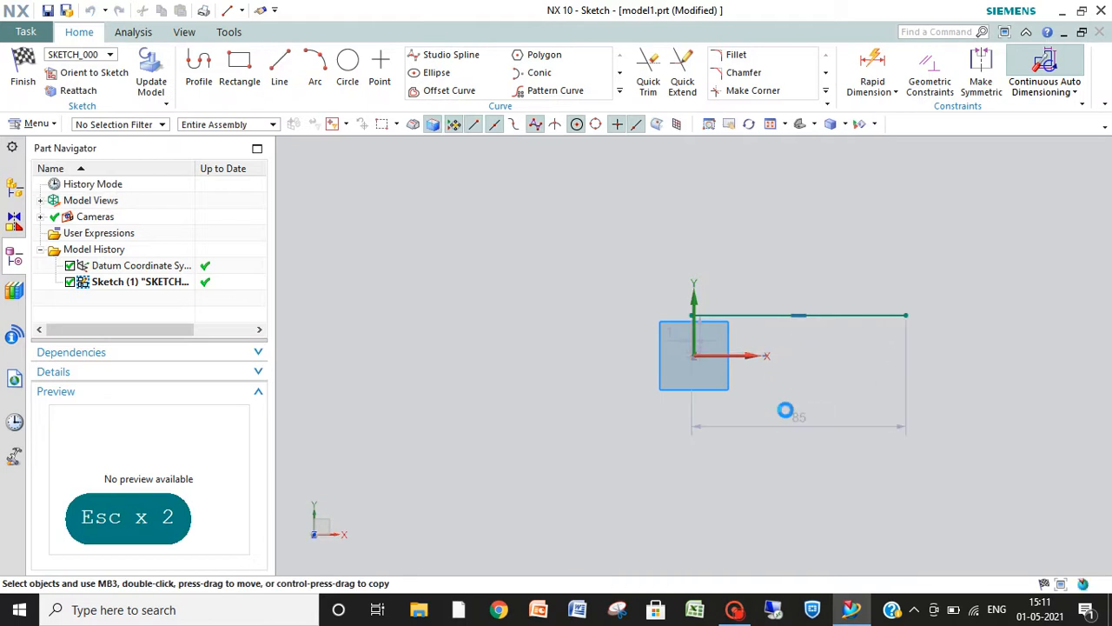
mouse_move(670, 333)
mouse_down()
mouse_move(641, 331)
mouse_move(672, 315)
mouse_move(652, 295)
mouse_move(720, 307)
mouse_move(739, 344)
mouse_move(745, 316)
mouse_up()
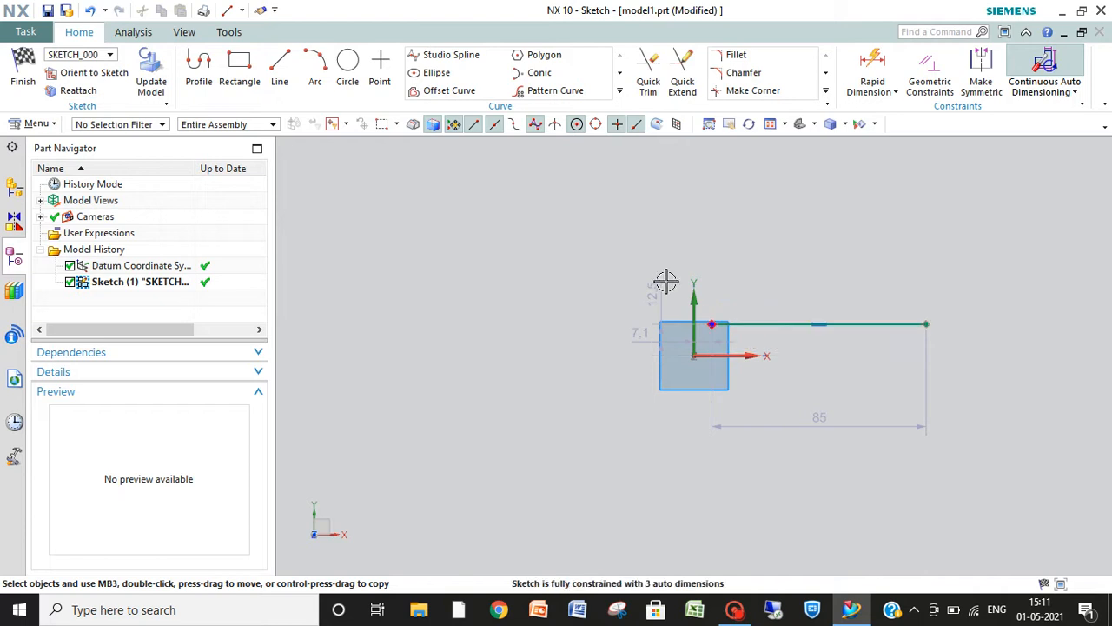
Delete the horizontal line together with its automatic dimensions
mouse_move(614, 253)
mouse_down()
mouse_move(976, 528)
mouse_move(978, 473)
mouse_up()
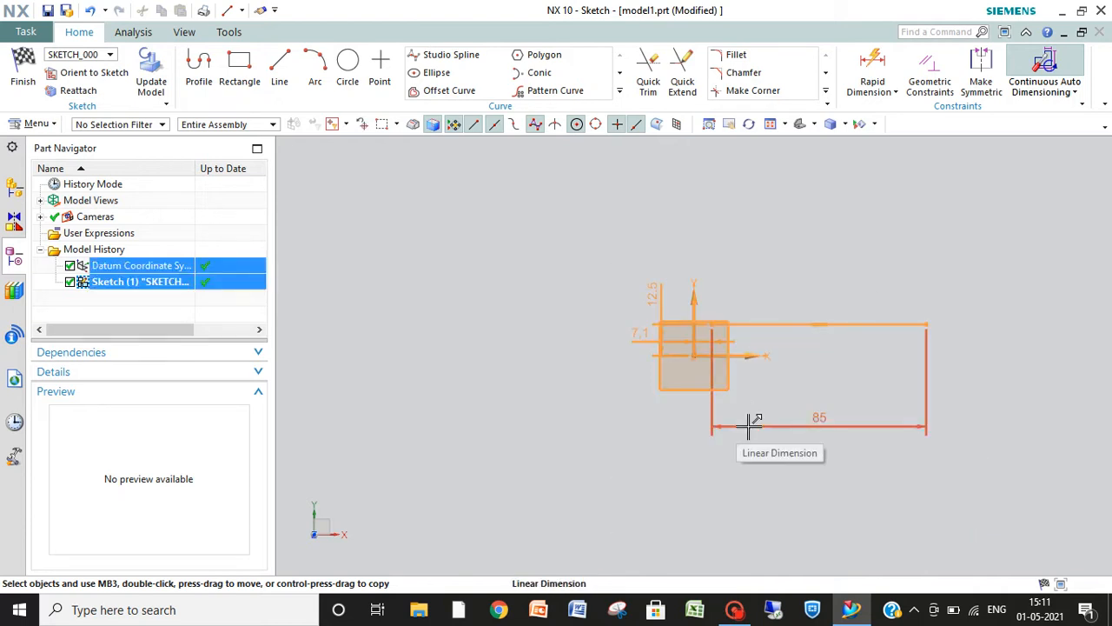
key(Delete)
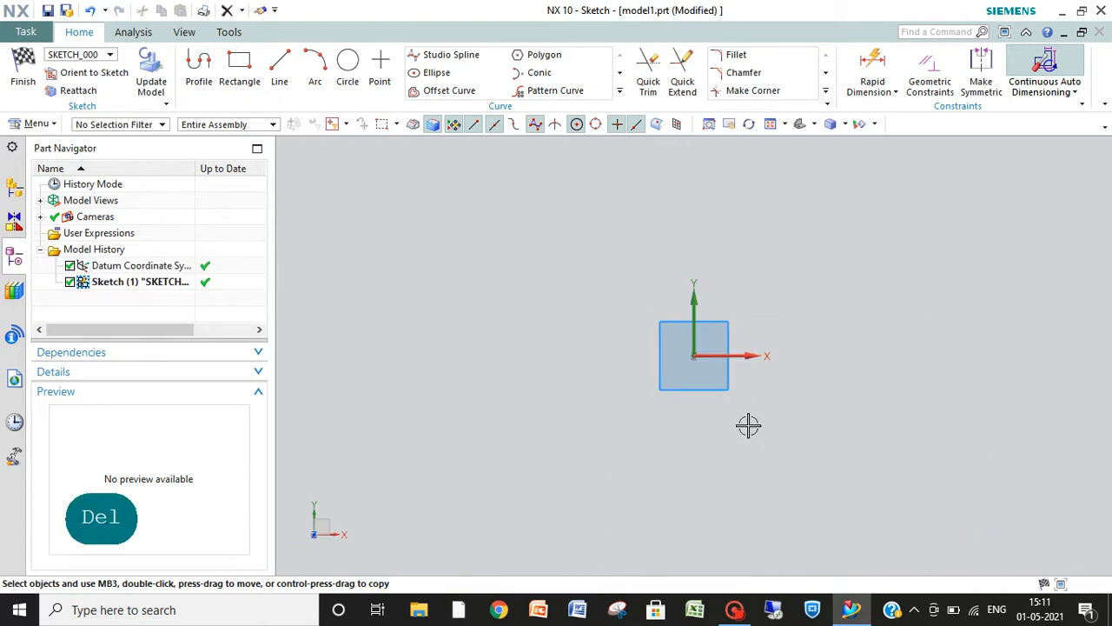
Turn off both Create Inferred Constraints and Continuous Auto Dimensioning in the now empty sketch
click(1072, 91)
click(966, 265)
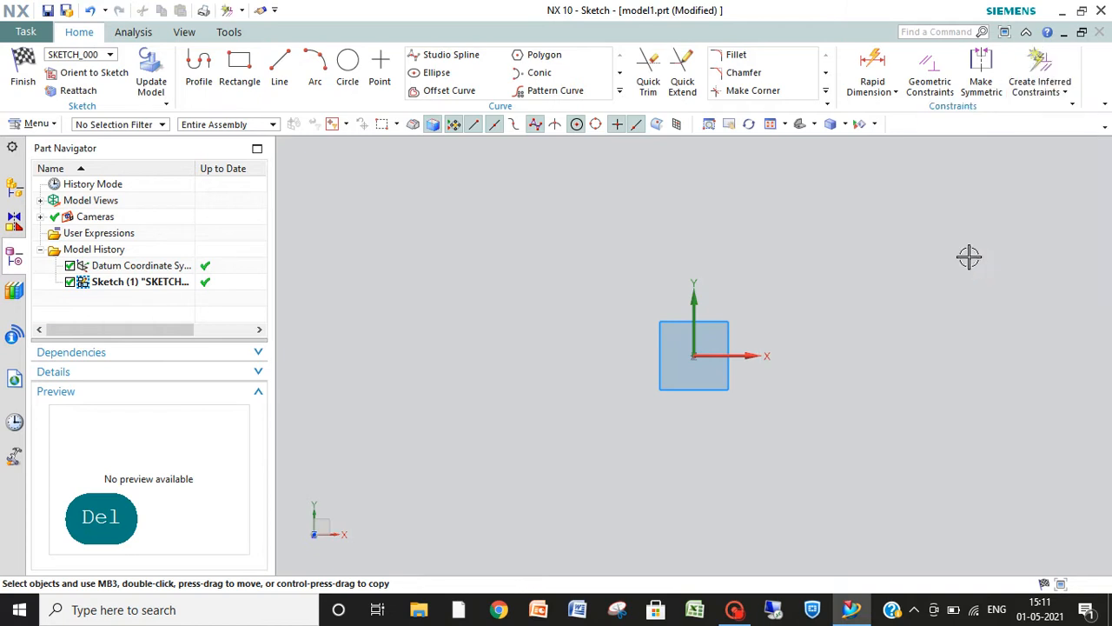
click(1063, 90)
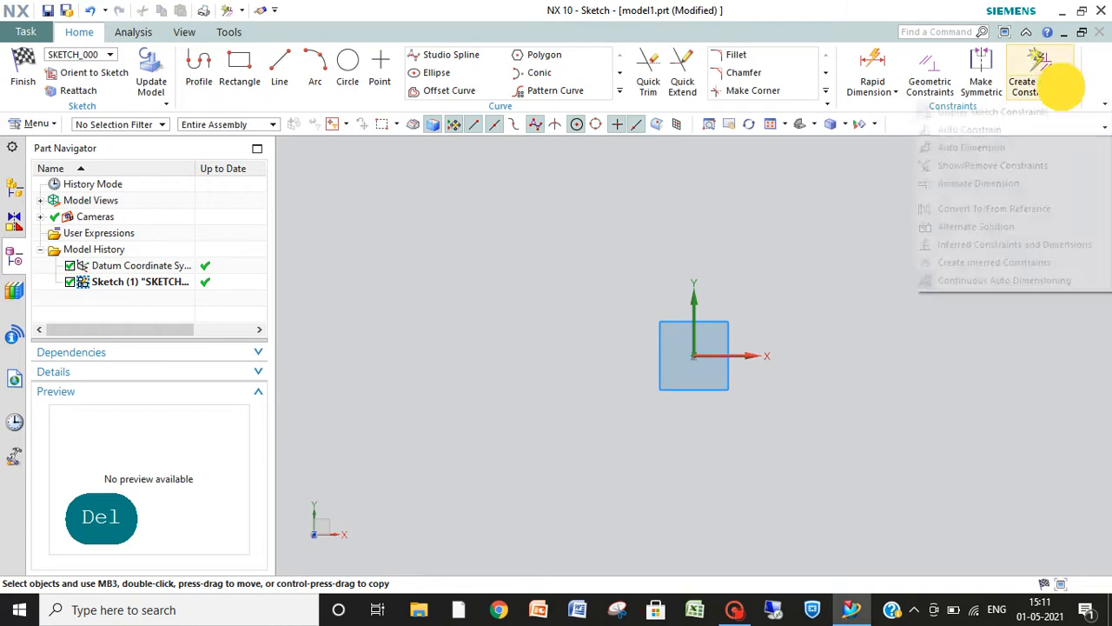
click(960, 280)
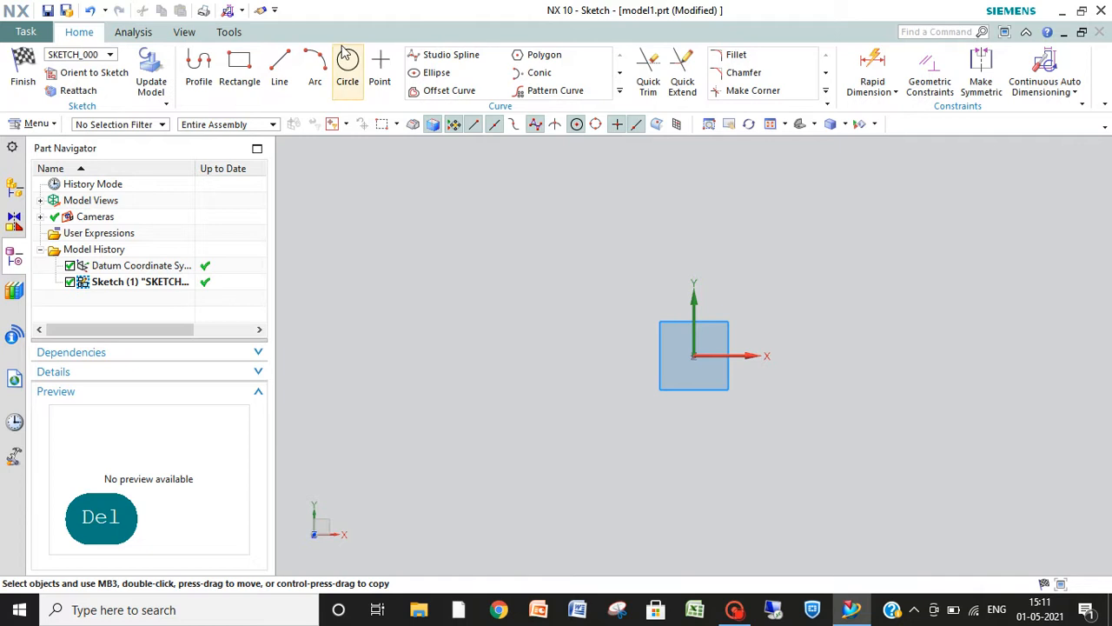
Draw a horizontal line about 48 mm long in the positive X direction, starting on the Y axis about 17 mm above the origin
click(279, 66)
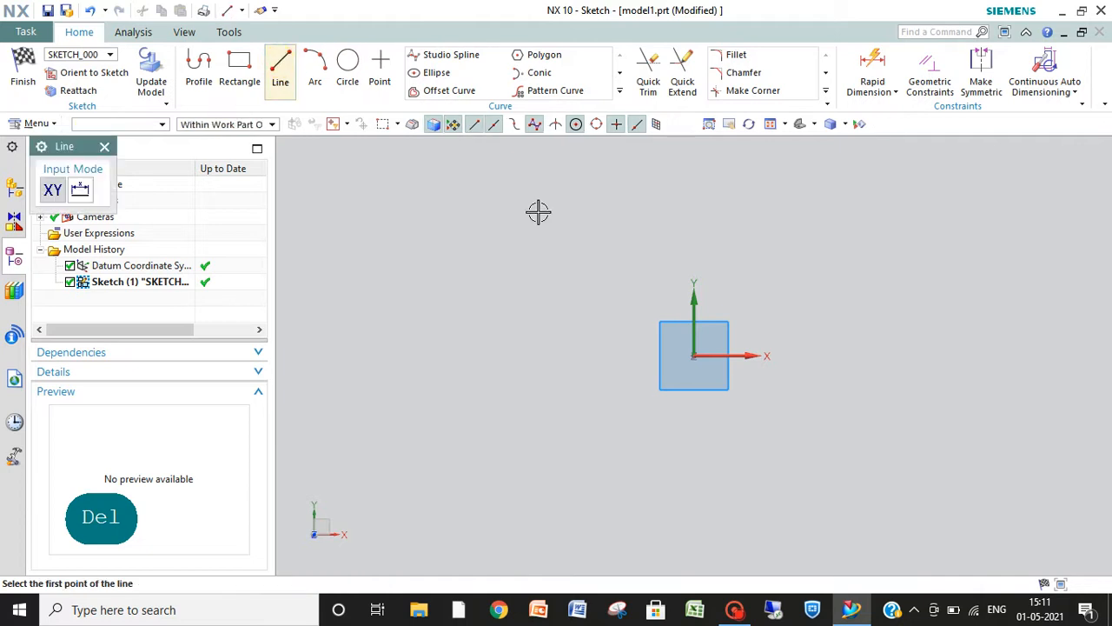
click(693, 310)
click(814, 312)
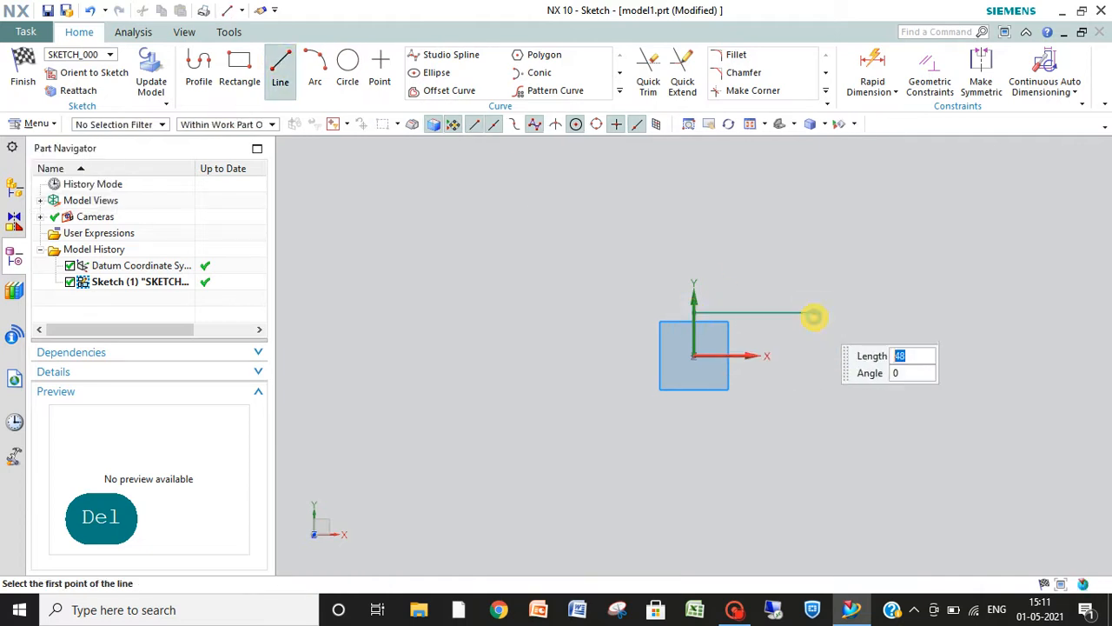
key(Escape)
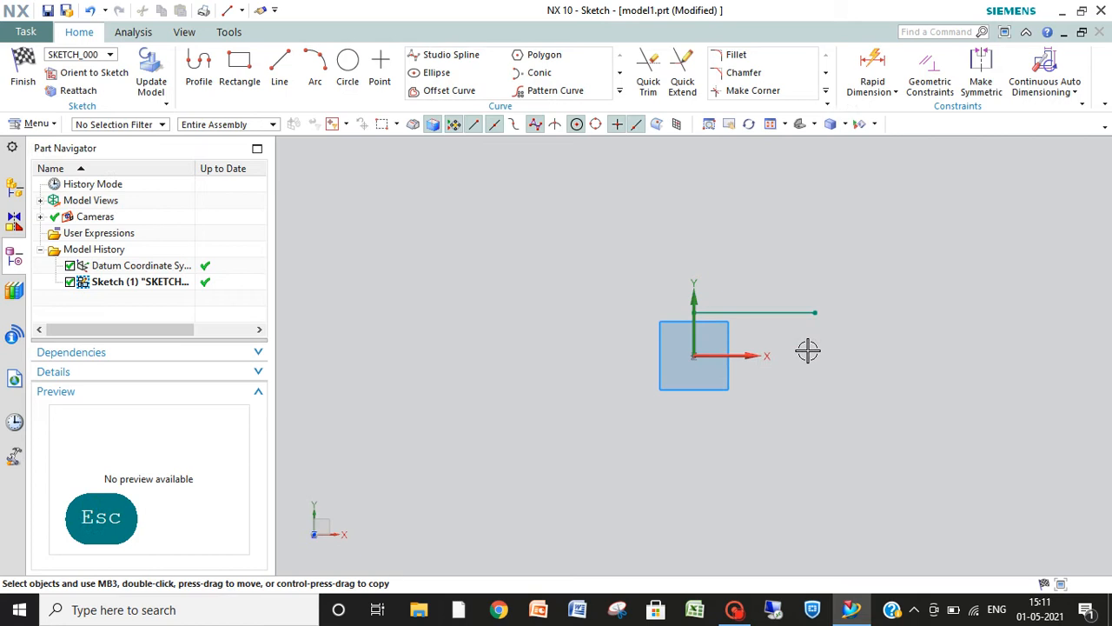
Draw a vertical line upward from the free end of the horizontal line
click(277, 59)
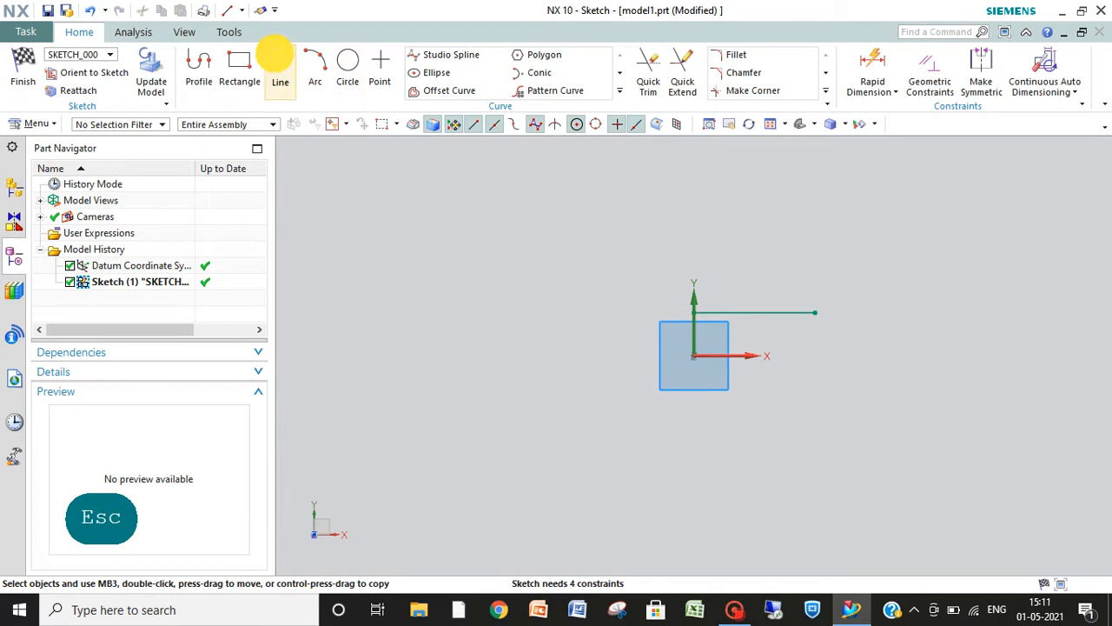
click(815, 313)
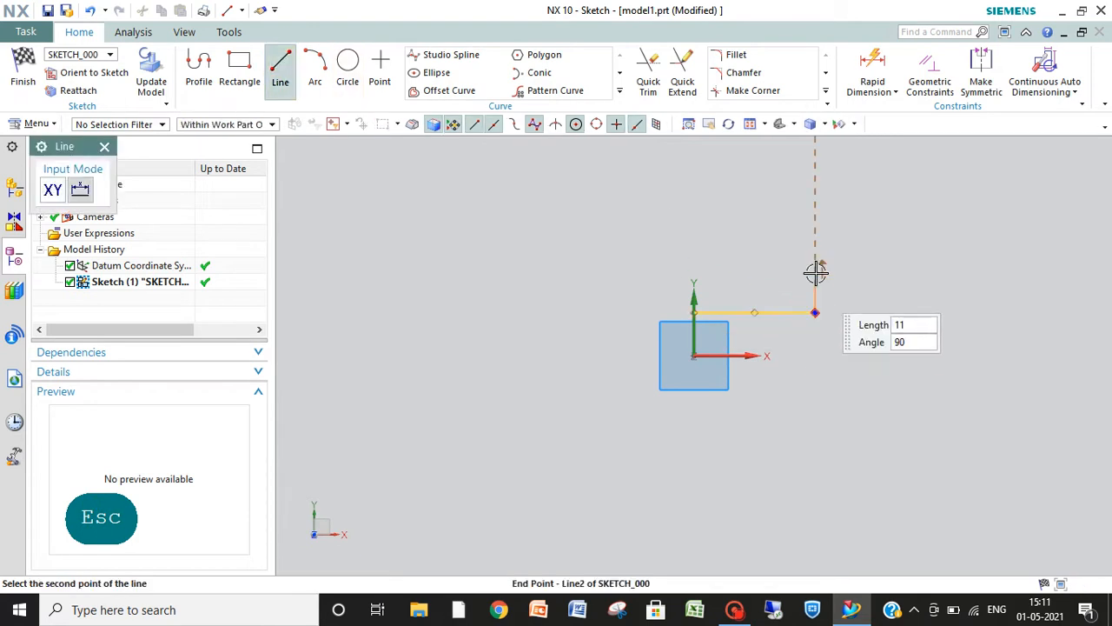
click(817, 230)
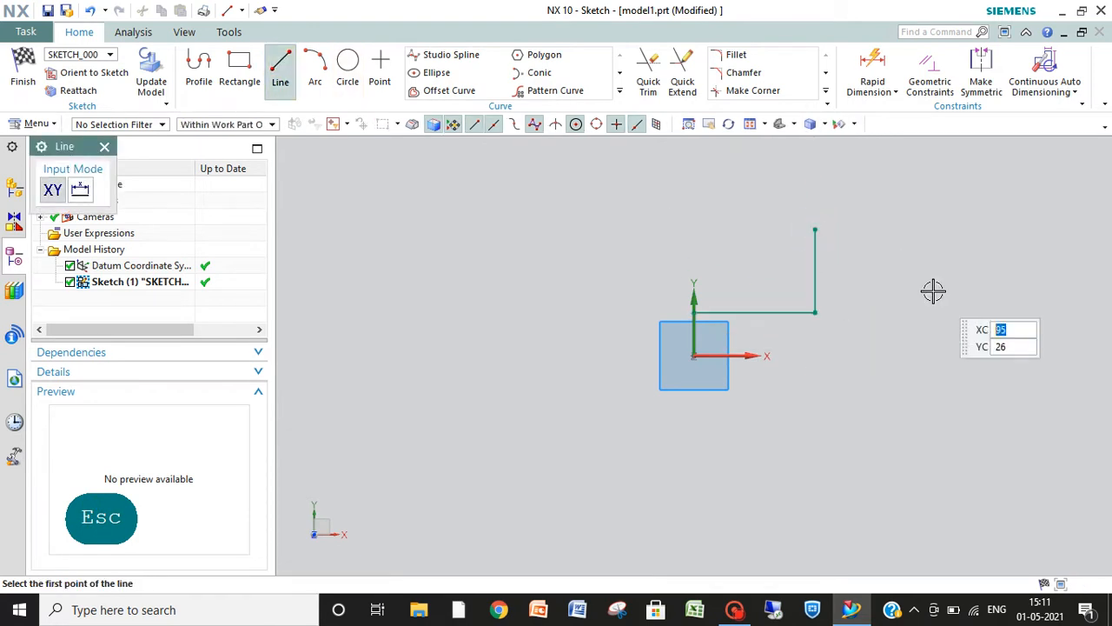
key(Escape)
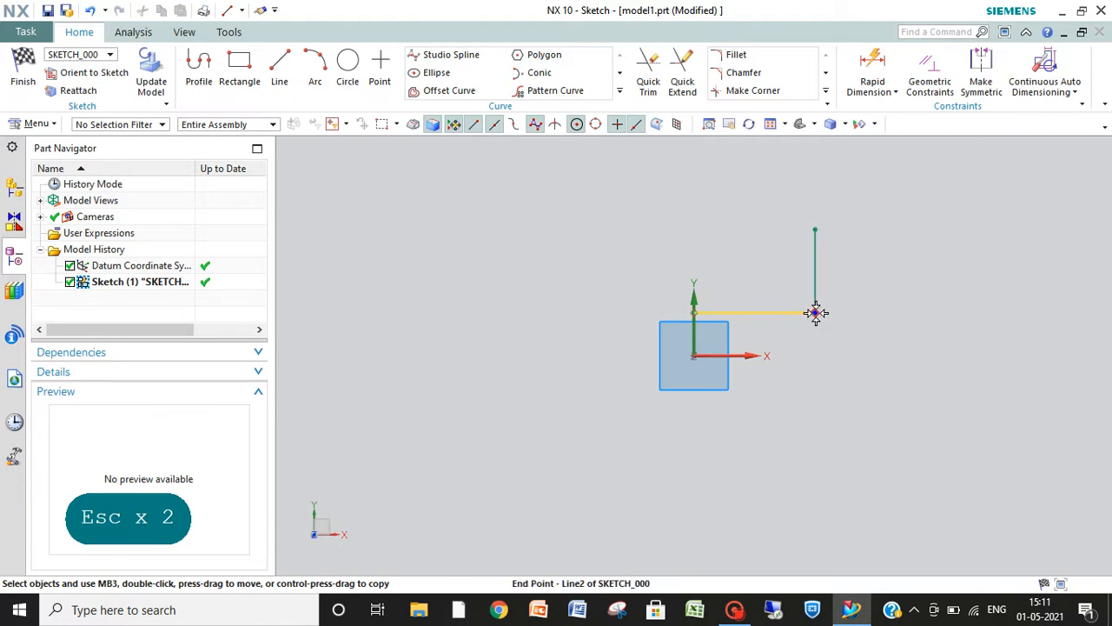
Move the vertical line up and toward the Y axis so it separates from the horizontal line's endpoint
mouse_move(817, 273)
mouse_down()
mouse_move(834, 266)
mouse_move(789, 252)
mouse_up()
click(954, 325)
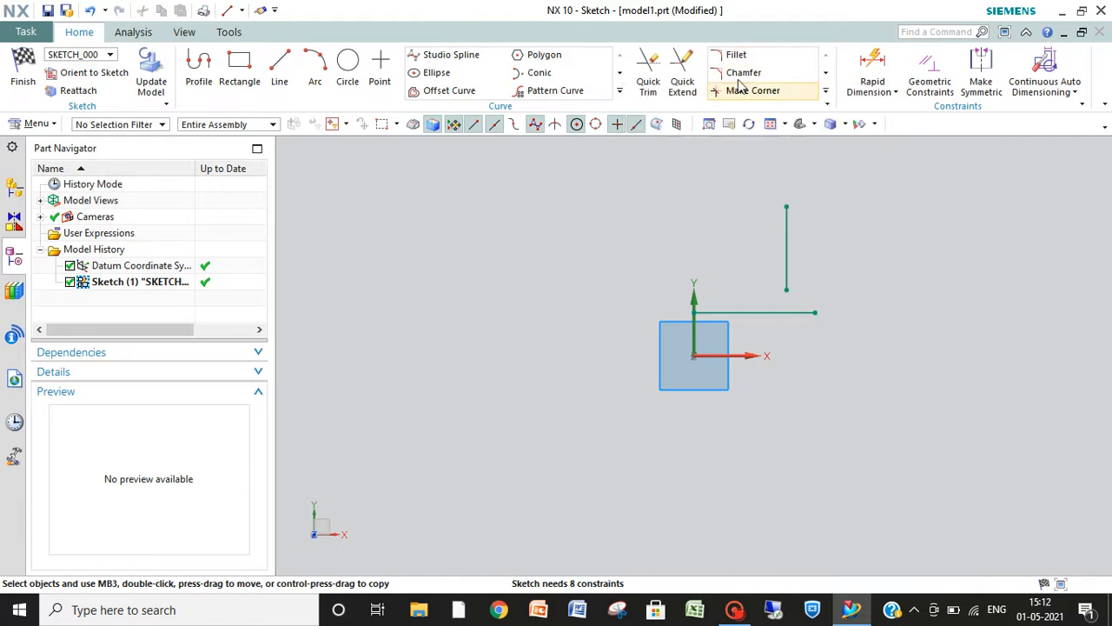
click(826, 92)
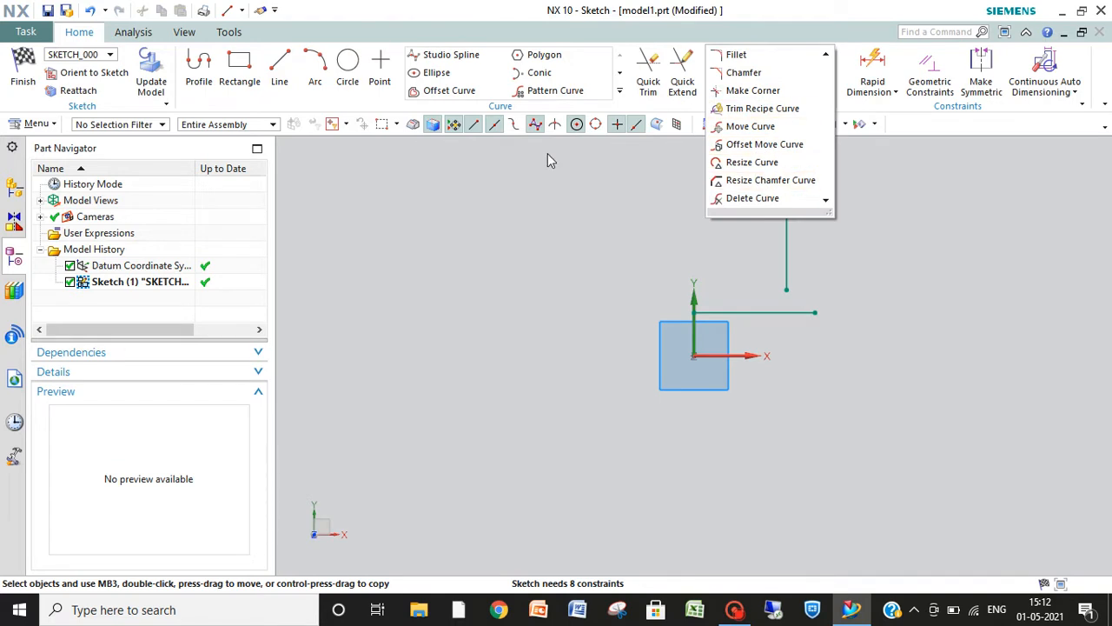
click(547, 240)
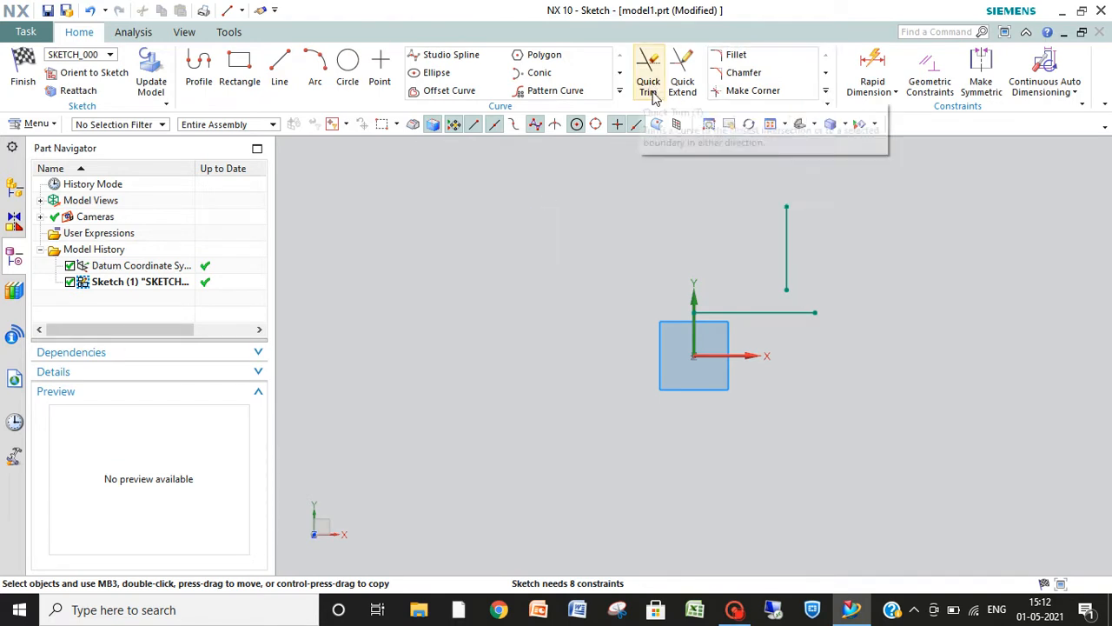
Stretch the vertical line down across the horizontal line and Quick Trim the part below the intersection
drag(787, 288, 786, 401)
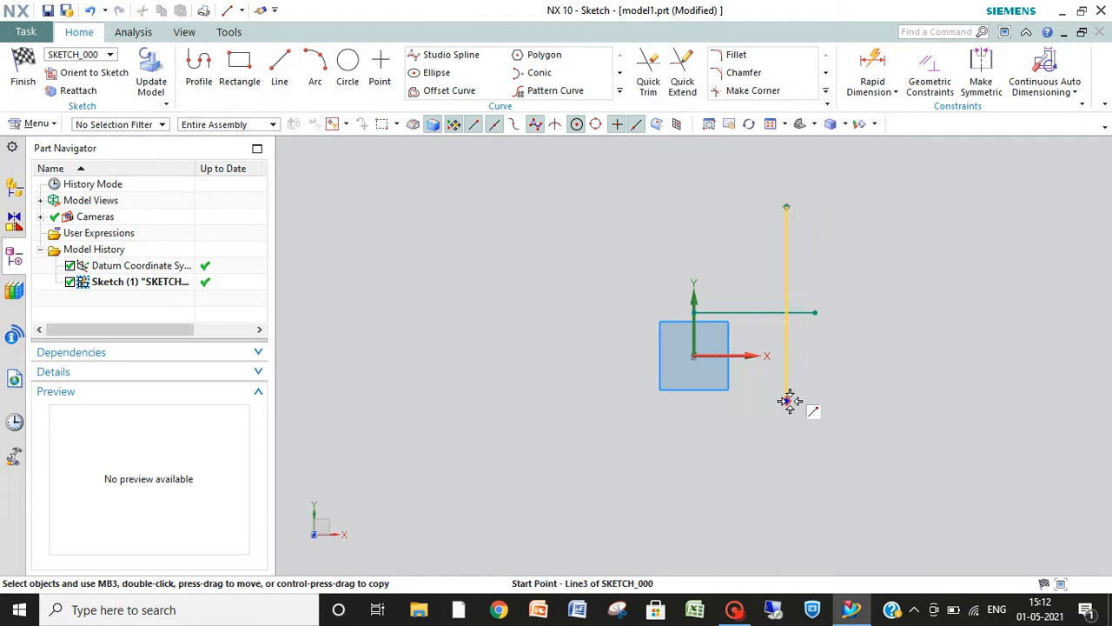
click(649, 74)
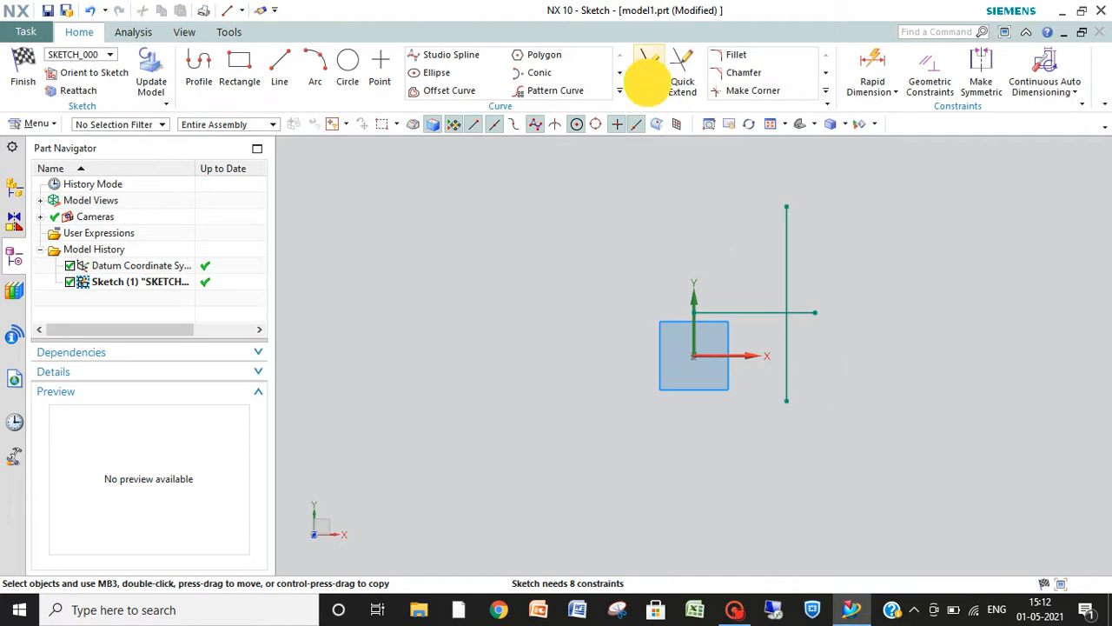
click(786, 374)
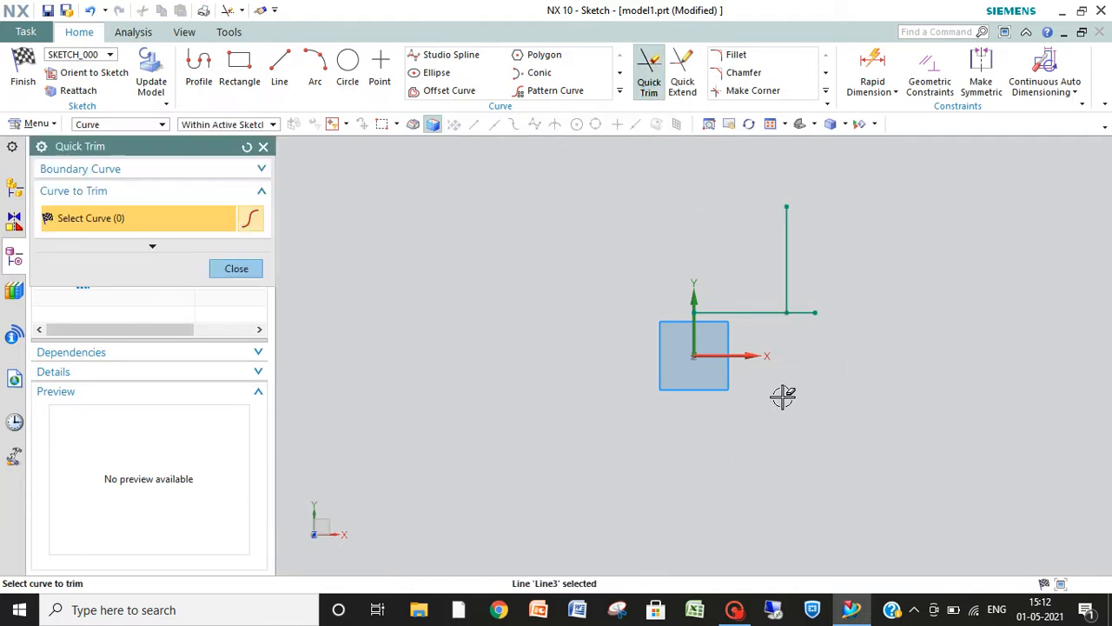
Leave Quick Trim and undo both the trim and the stretch of the vertical line
key(Escape)
key(Escape)
key(Escape)
key(ctrl+z)
key(ctrl+z)
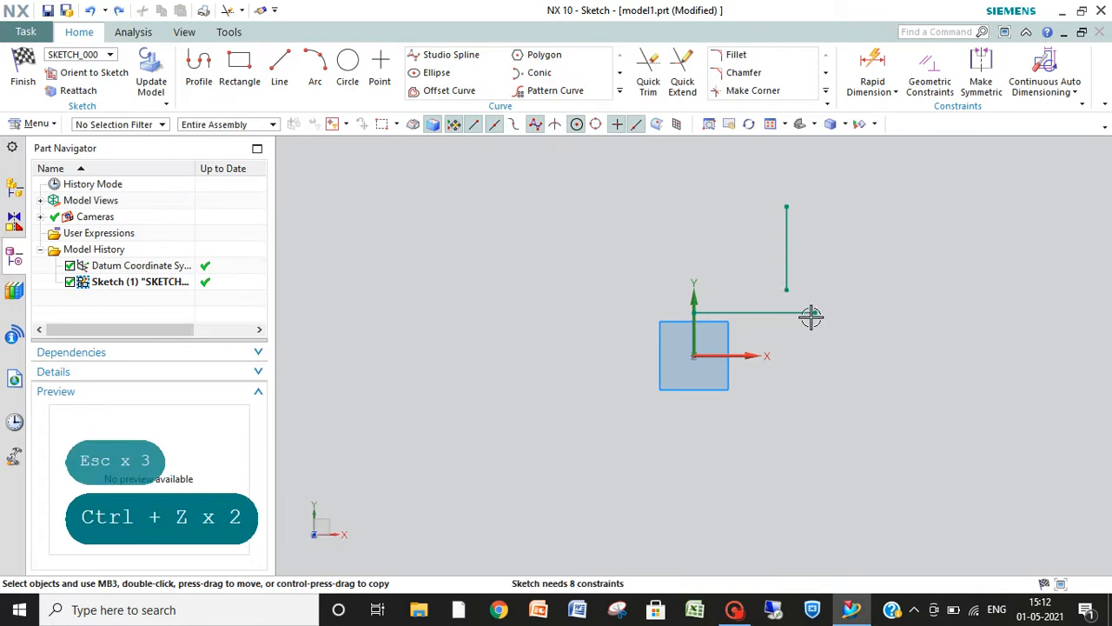
Extend the vertical line down to the horizontal line with Quick Extend
click(684, 86)
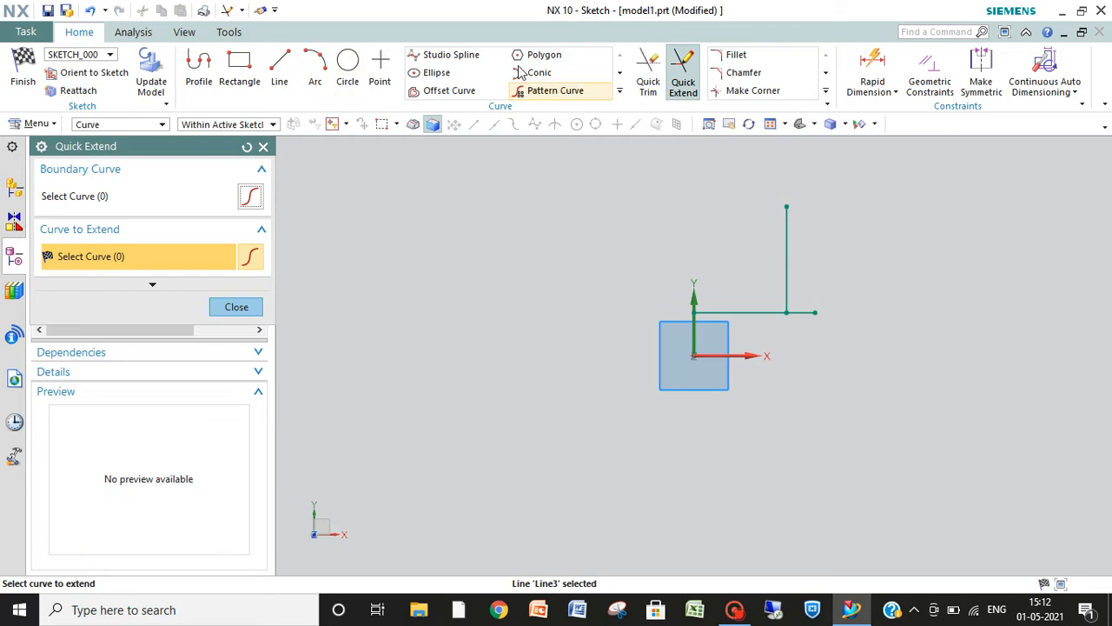
click(619, 90)
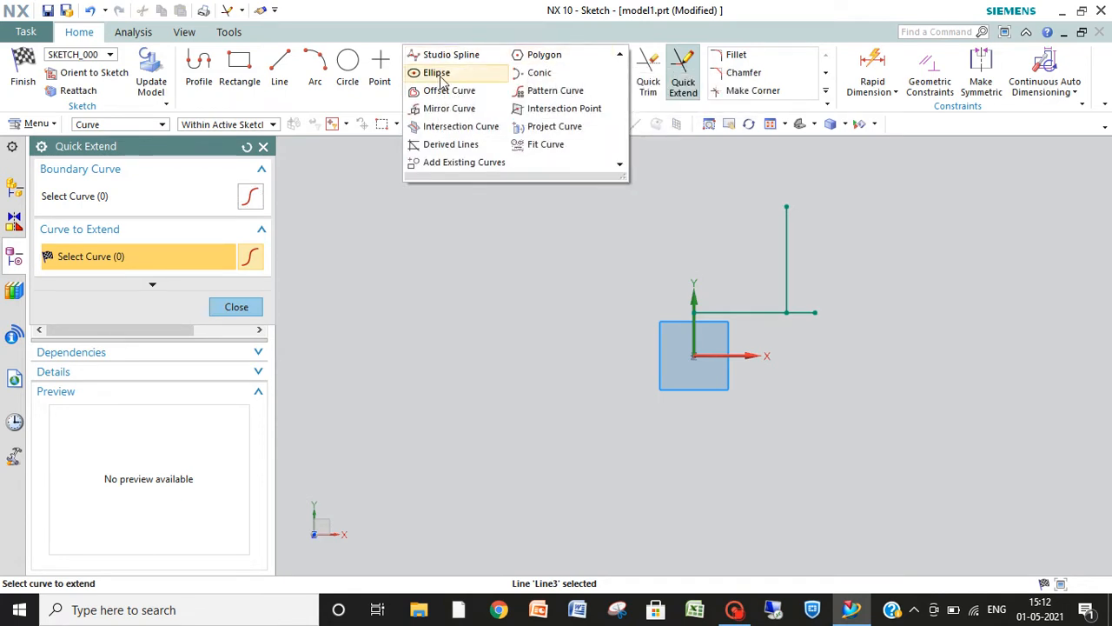
click(544, 55)
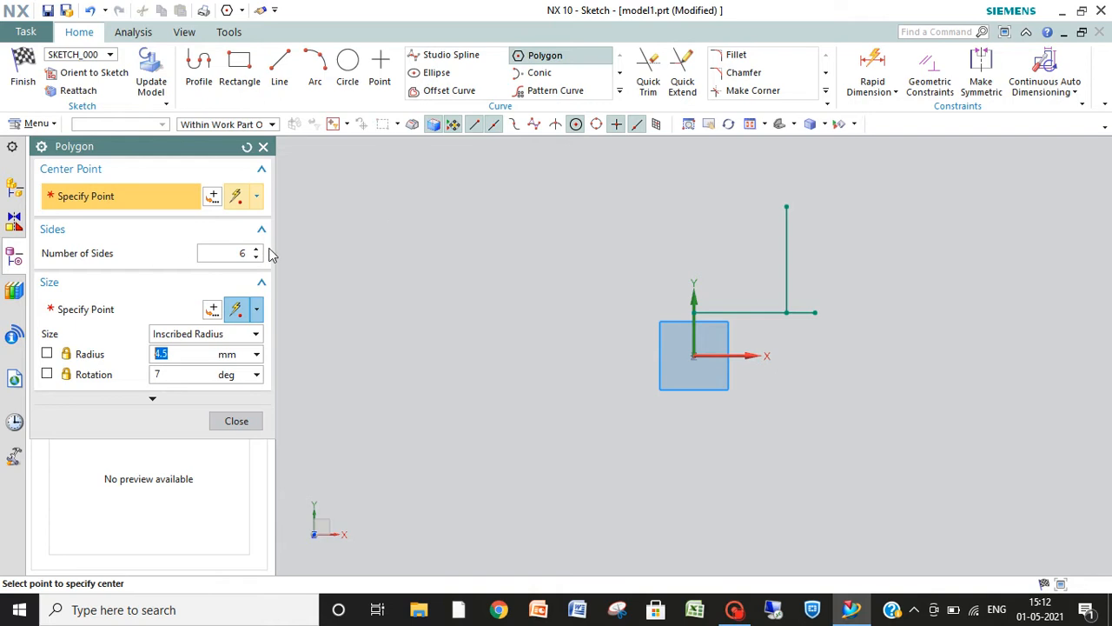
click(257, 248)
click(257, 248)
click(257, 249)
click(257, 259)
click(257, 259)
click(257, 259)
click(257, 259)
click(257, 259)
click(257, 259)
click(263, 146)
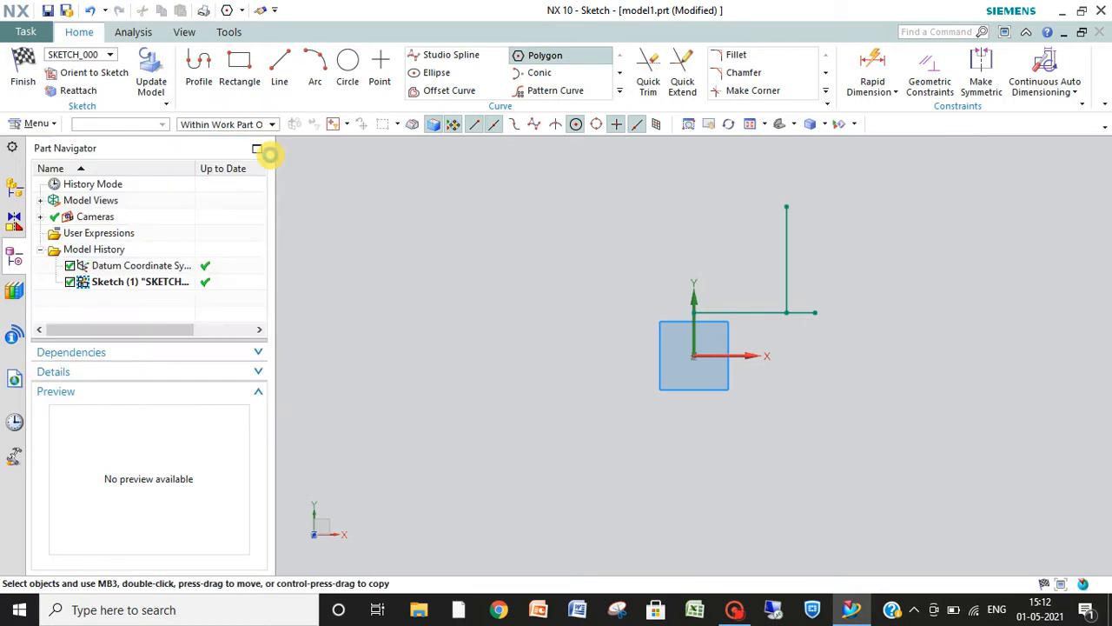
click(621, 91)
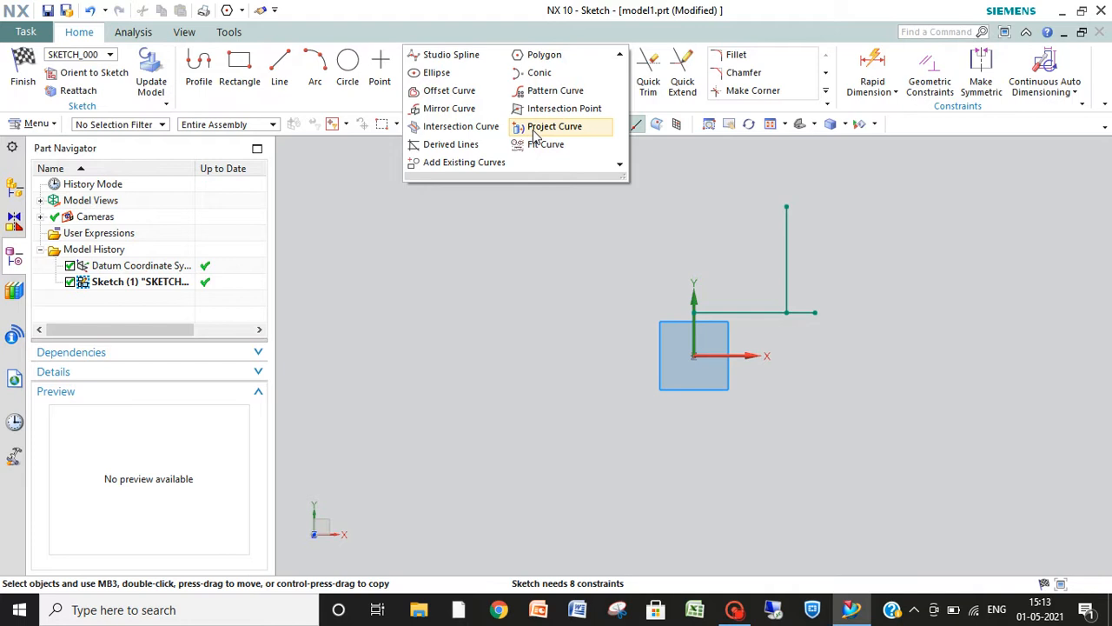
click(526, 239)
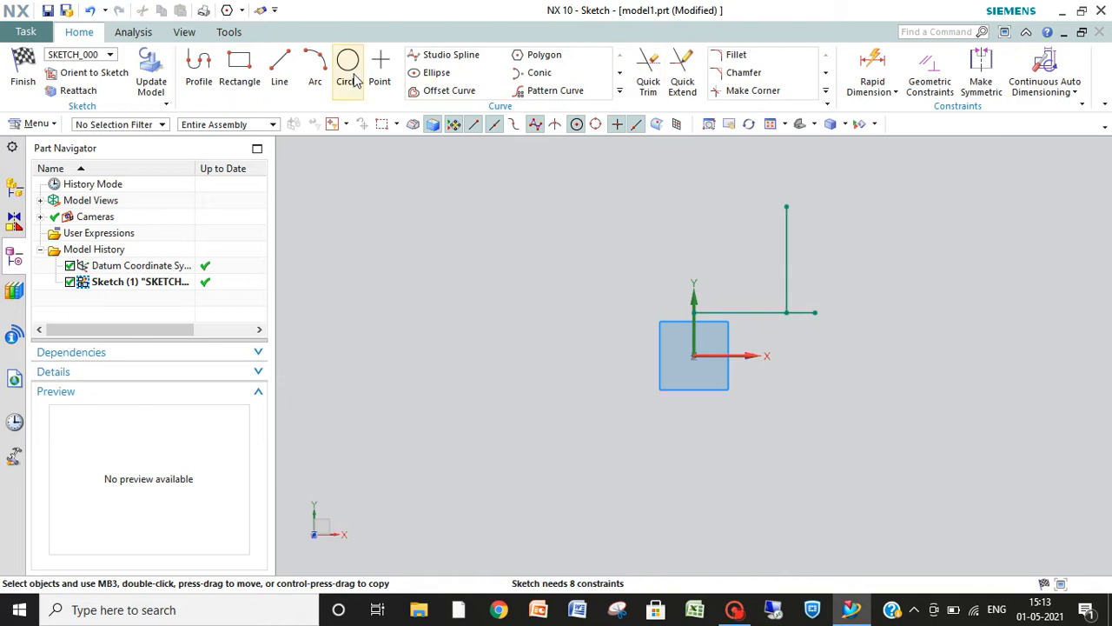
Draw a sloped line from the horizontal line's start point on the Y axis to the vertical line's upper endpoint
click(280, 65)
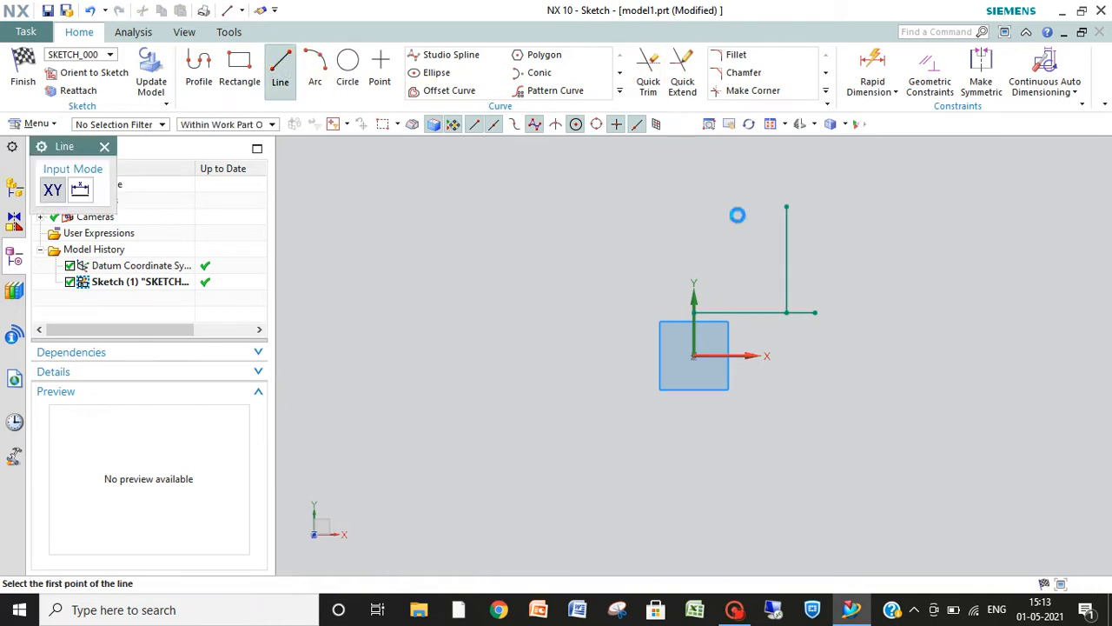
click(692, 312)
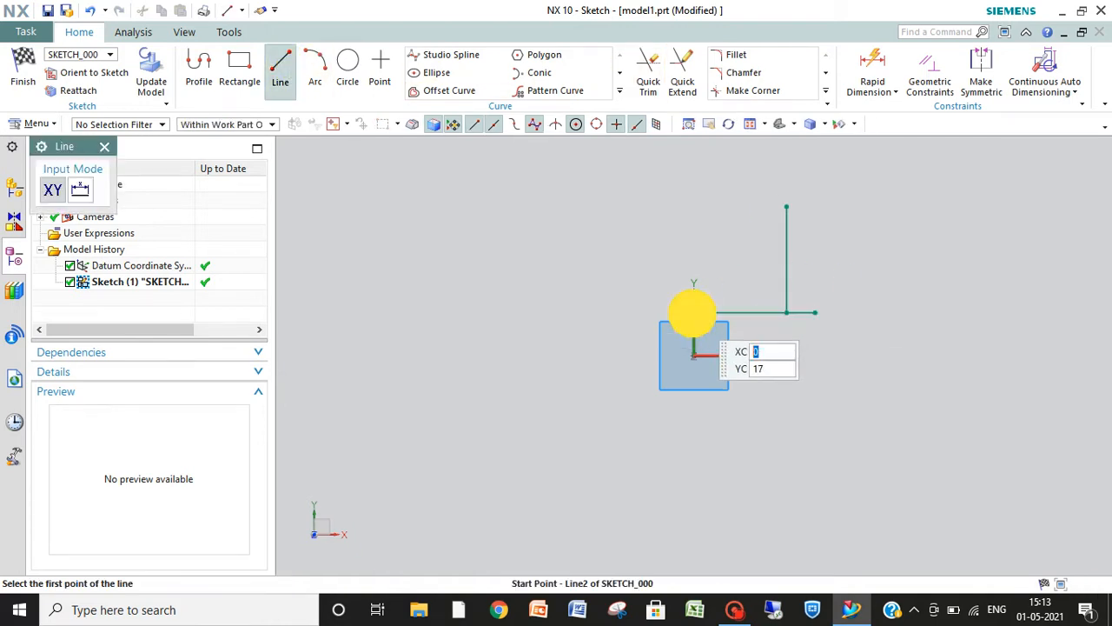
click(785, 207)
key(Escape)
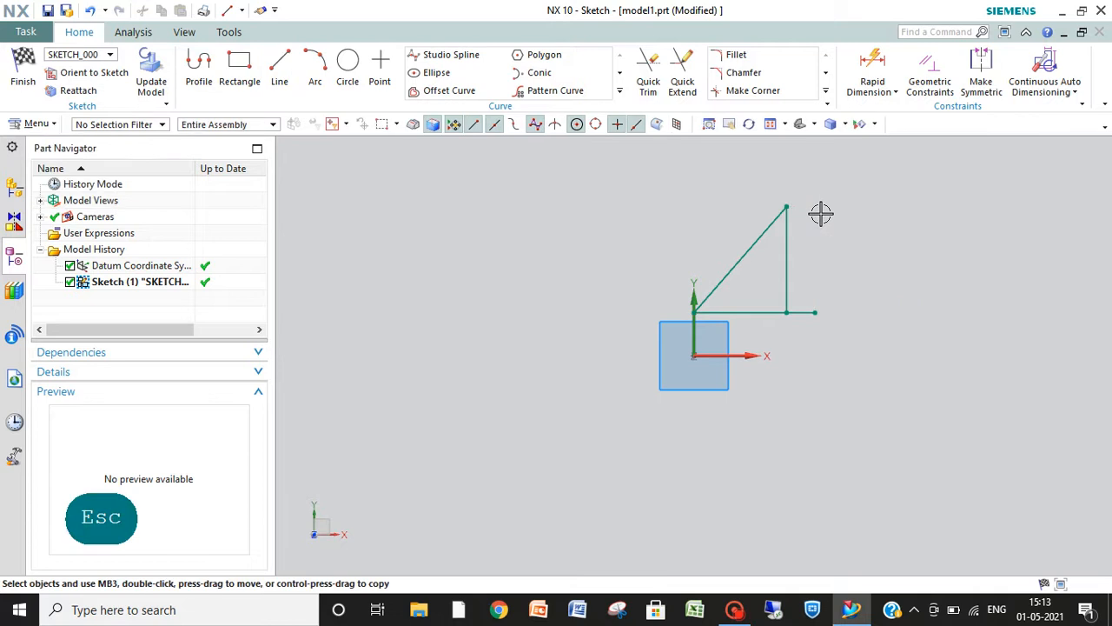
Quick Trim the end of the horizontal line that projects beyond the vertical line
click(649, 74)
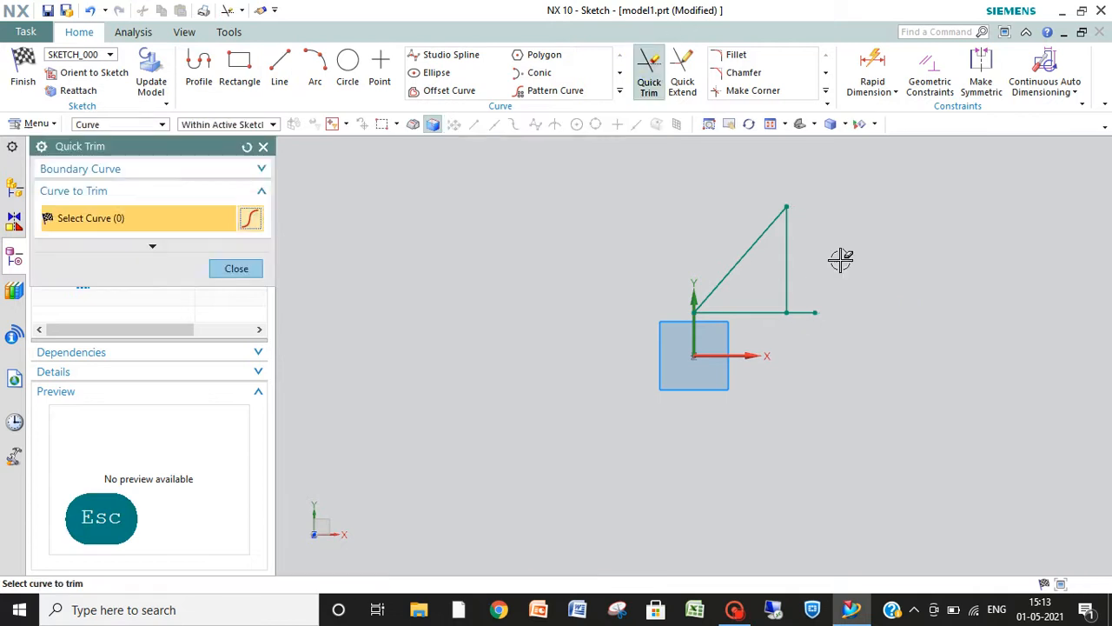
click(801, 314)
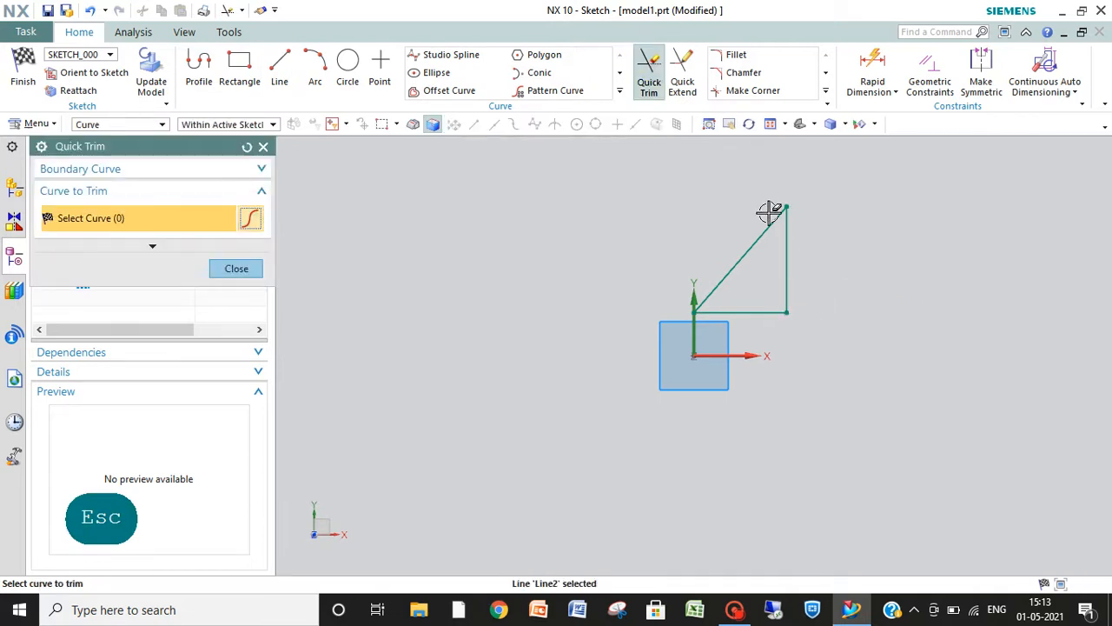
key(Escape)
Pull the sloped line off the triangle's corners and make the vertical line's upper endpoint coincident with the sloped line's upper endpoint
drag(770, 216, 758, 220)
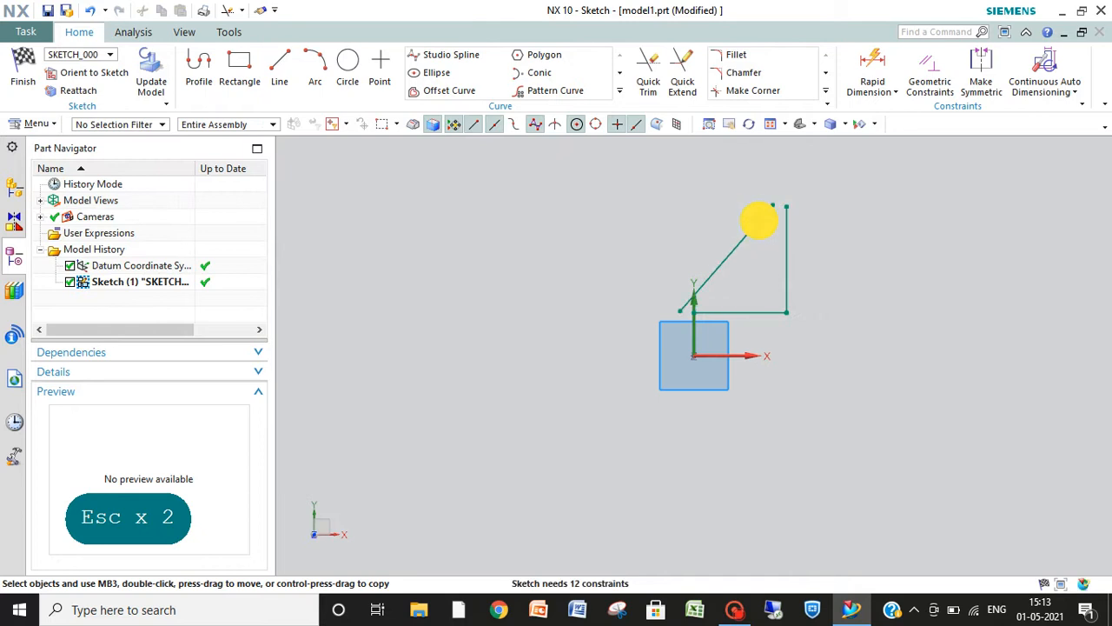
click(926, 82)
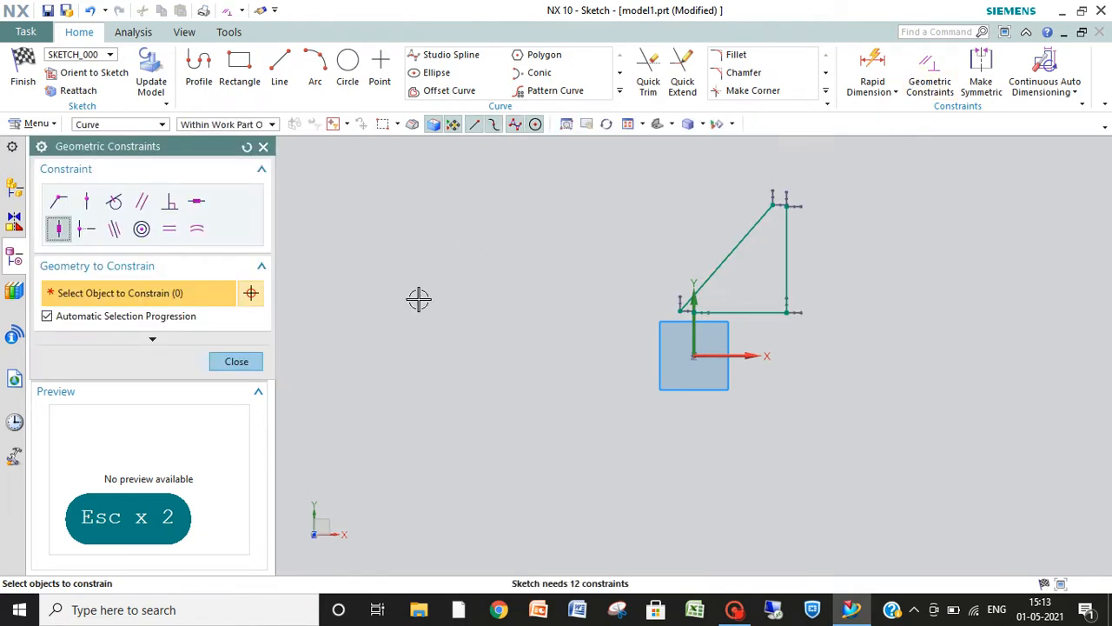
click(59, 202)
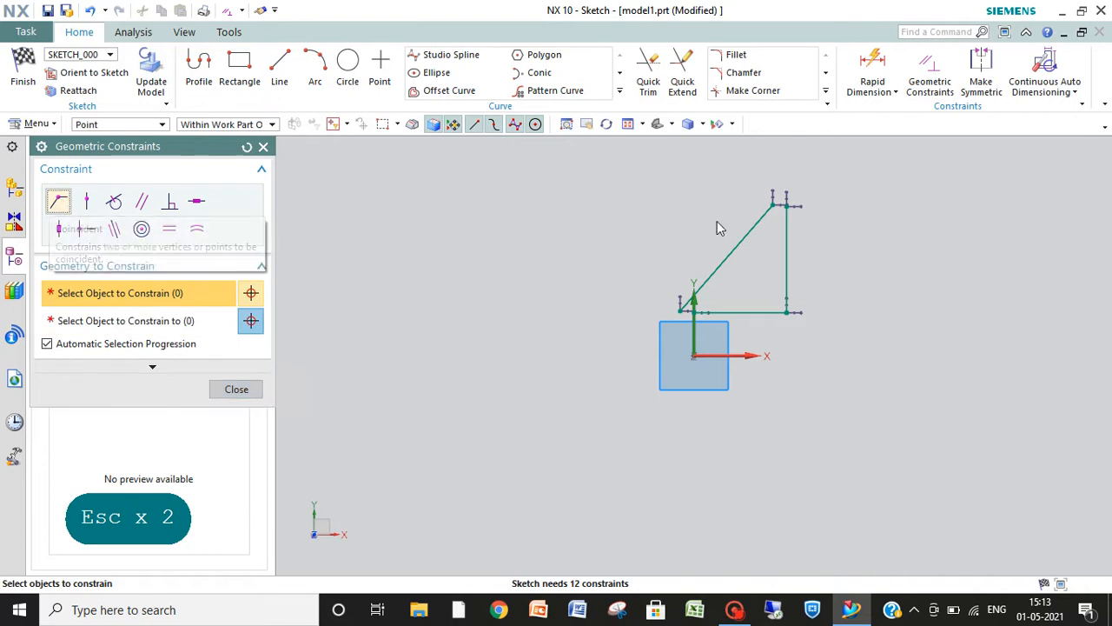
click(787, 206)
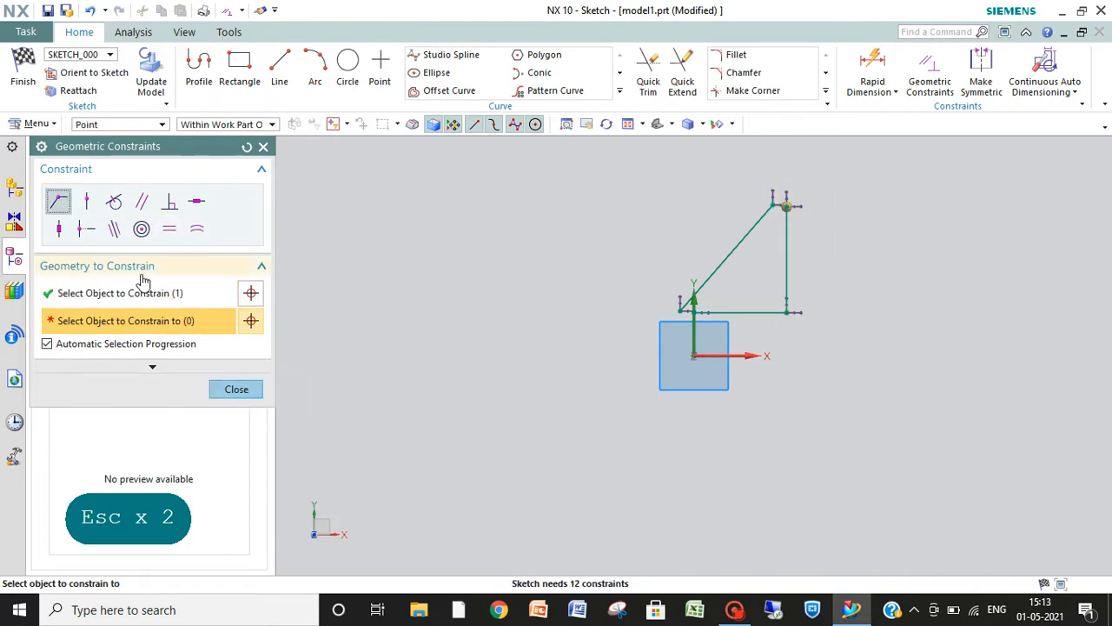
click(771, 200)
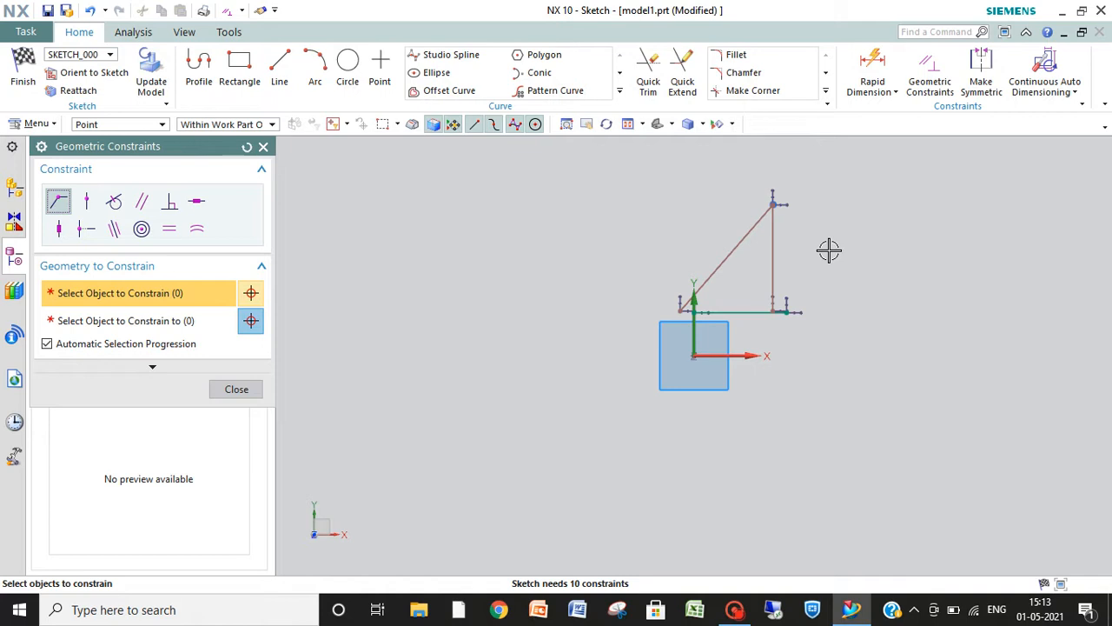
Make the sloped line's lower endpoint coincident with the horizontal line's start point and close Geometric Constraints
click(680, 309)
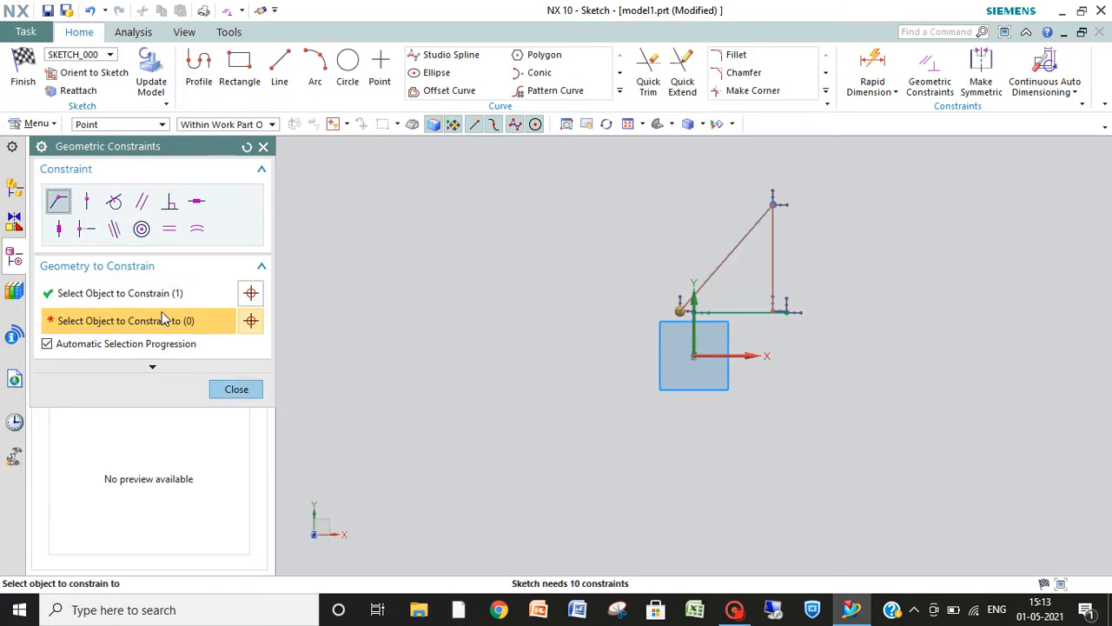
click(695, 310)
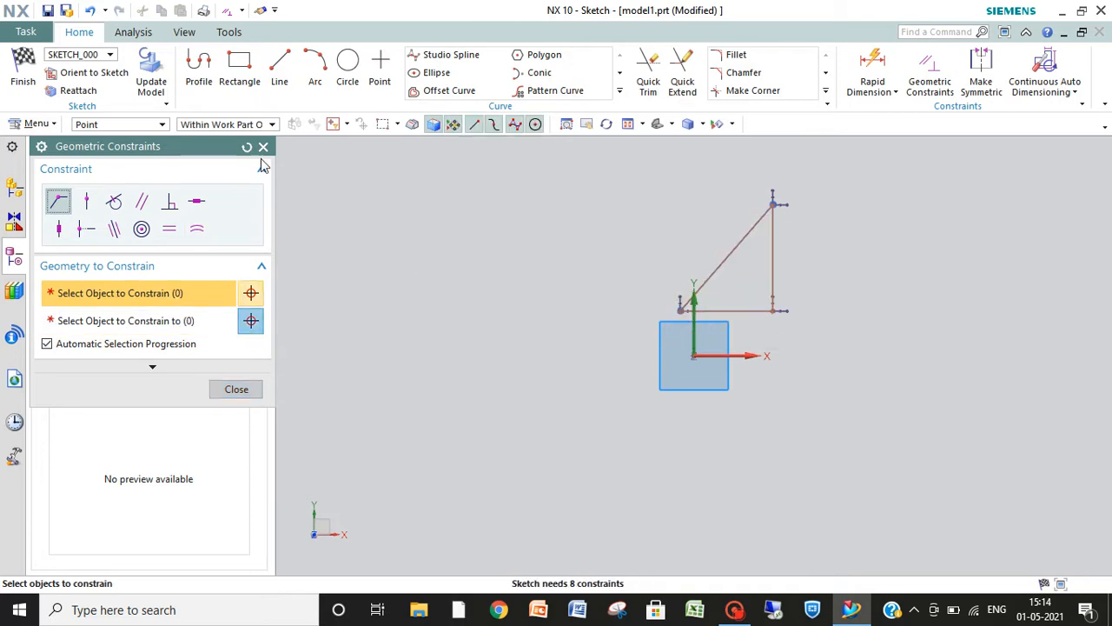
click(263, 148)
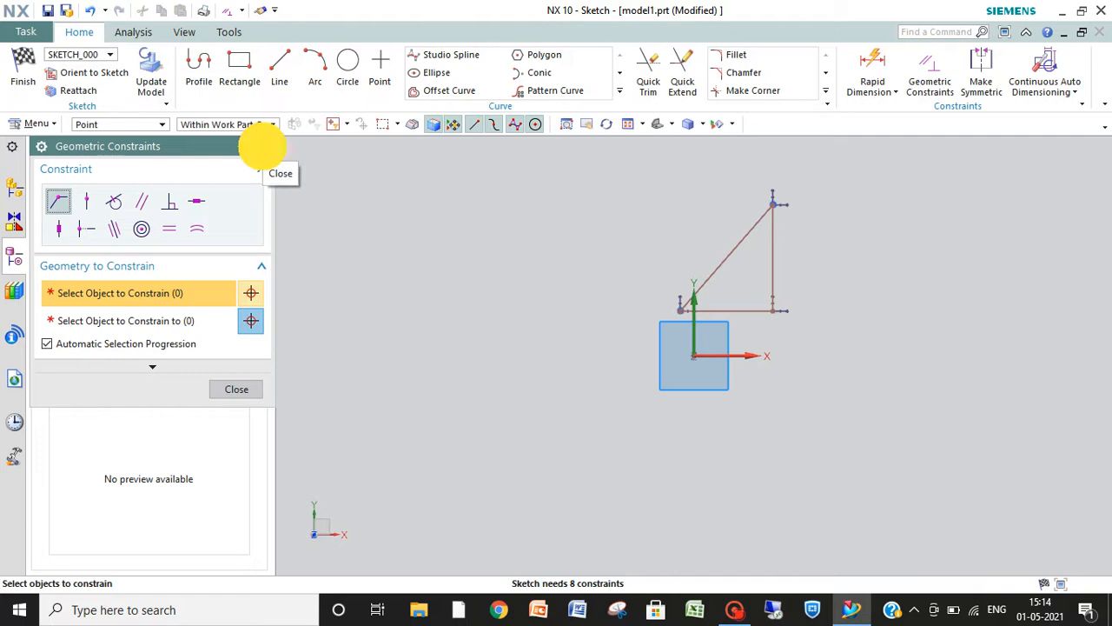
Finish the sketch and extrude the closed triangle from 0 to 15 mm
click(25, 69)
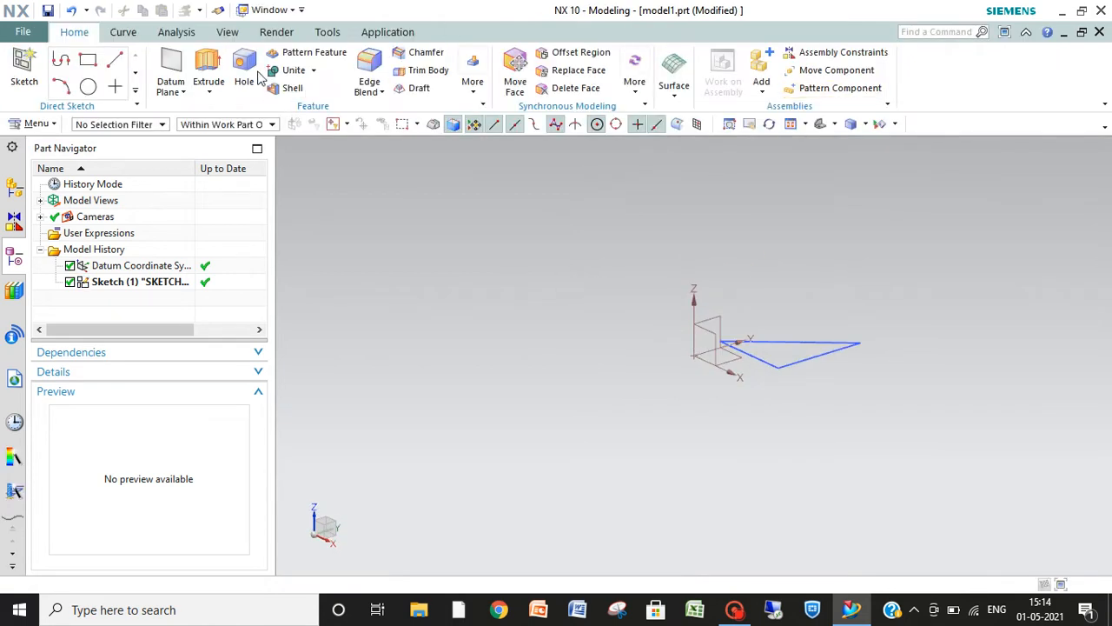
click(208, 70)
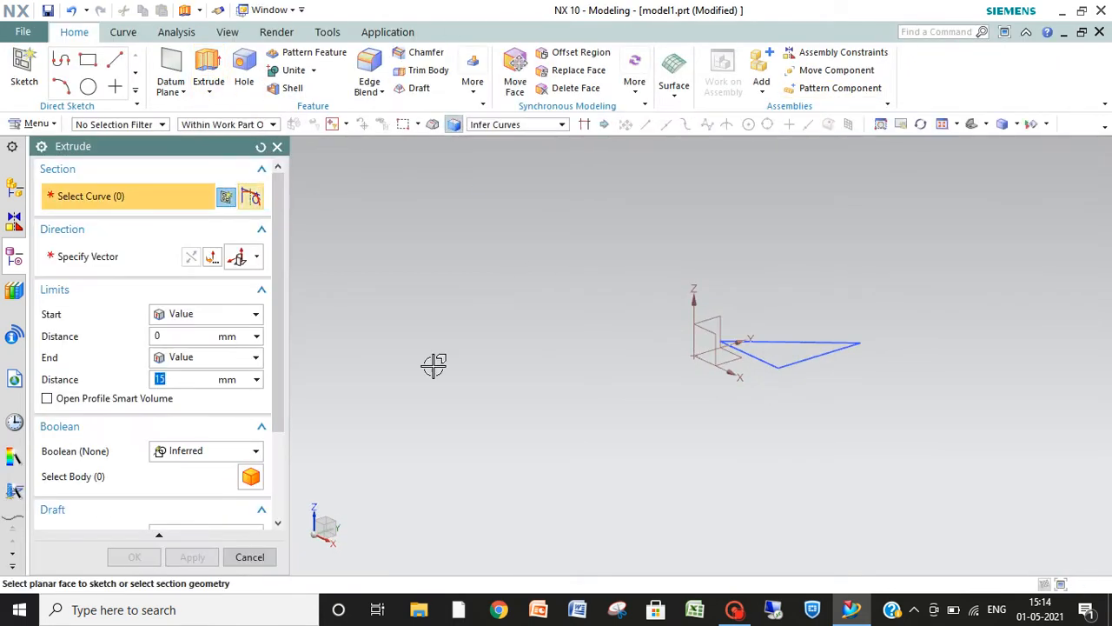
click(790, 362)
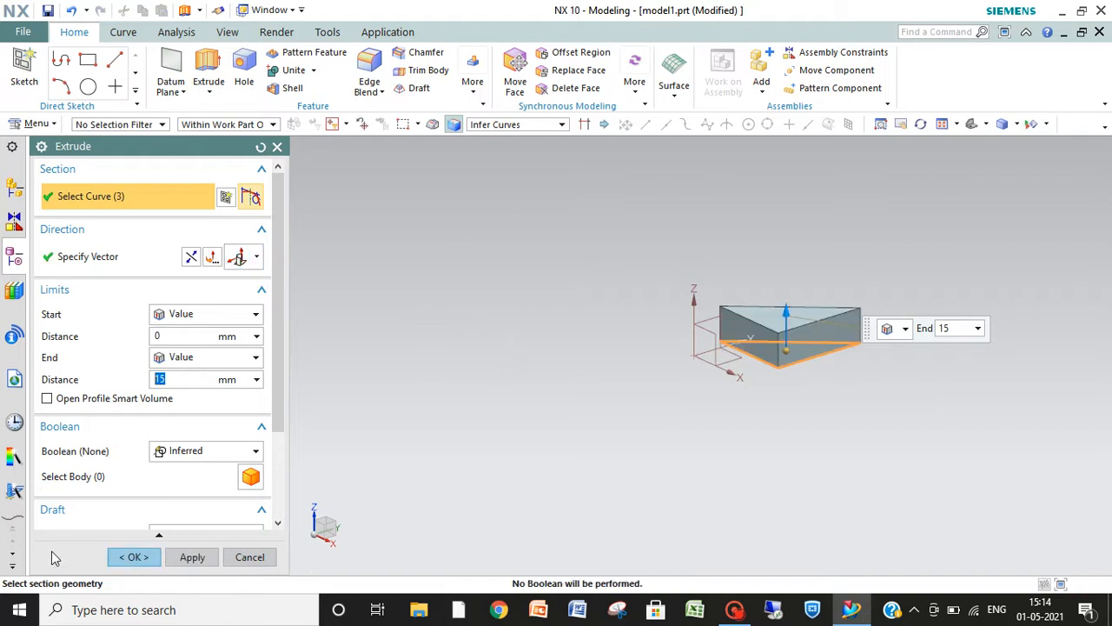
click(135, 557)
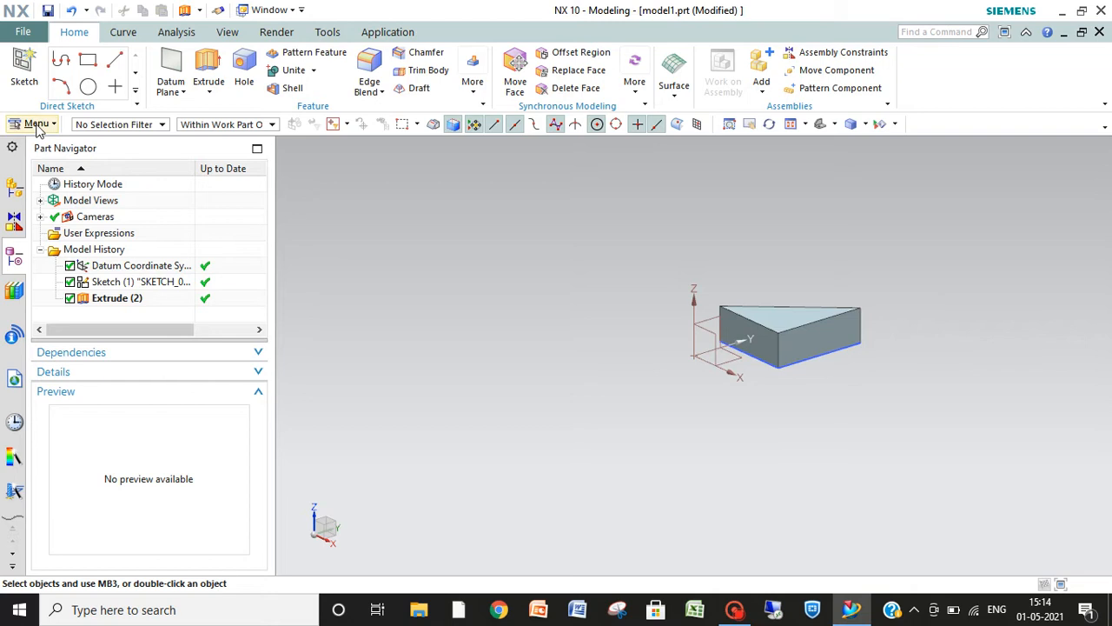
click(36, 124)
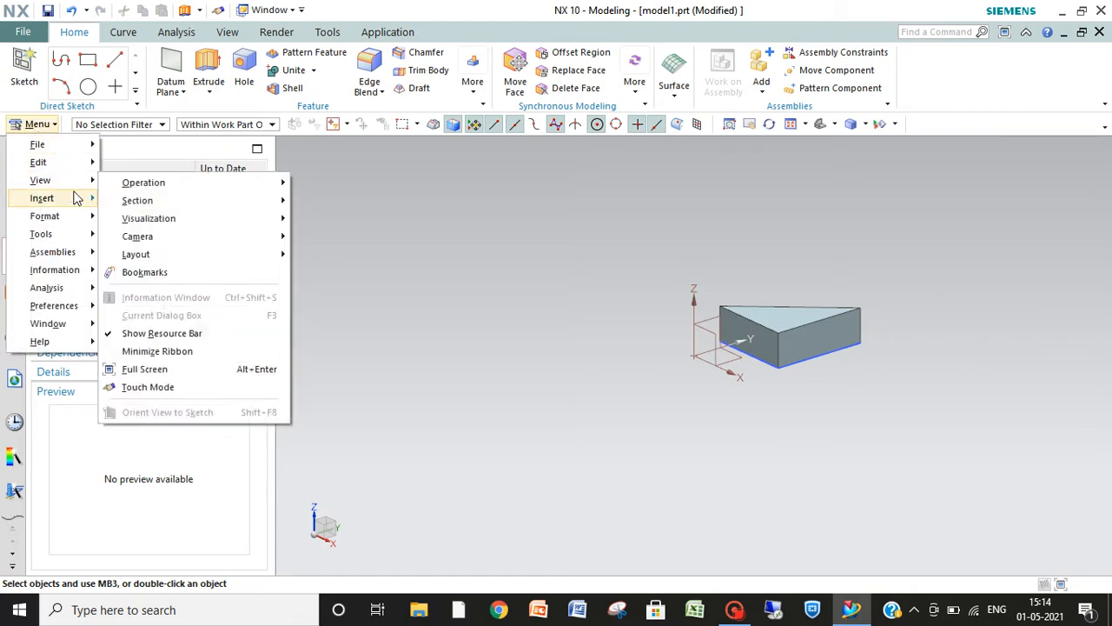
mouse_move(77, 198)
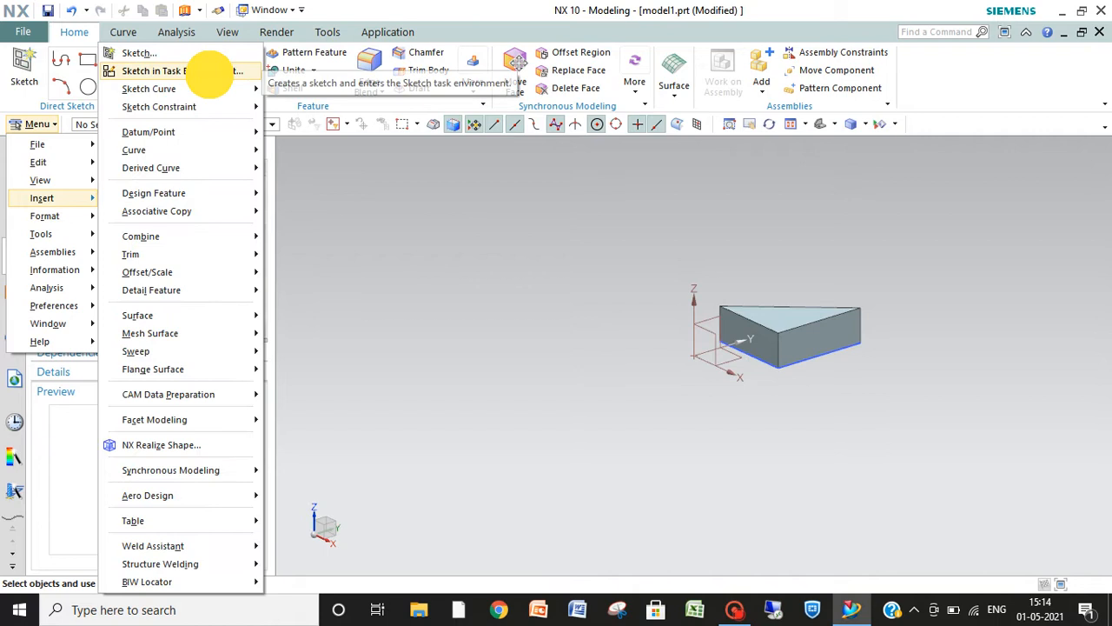
click(209, 76)
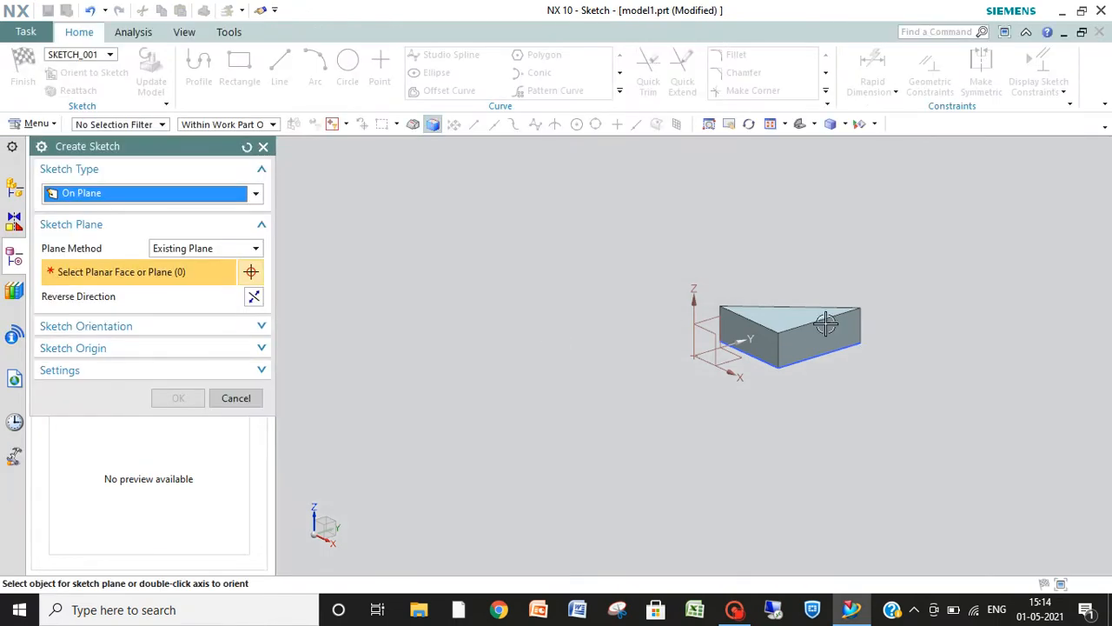
click(796, 315)
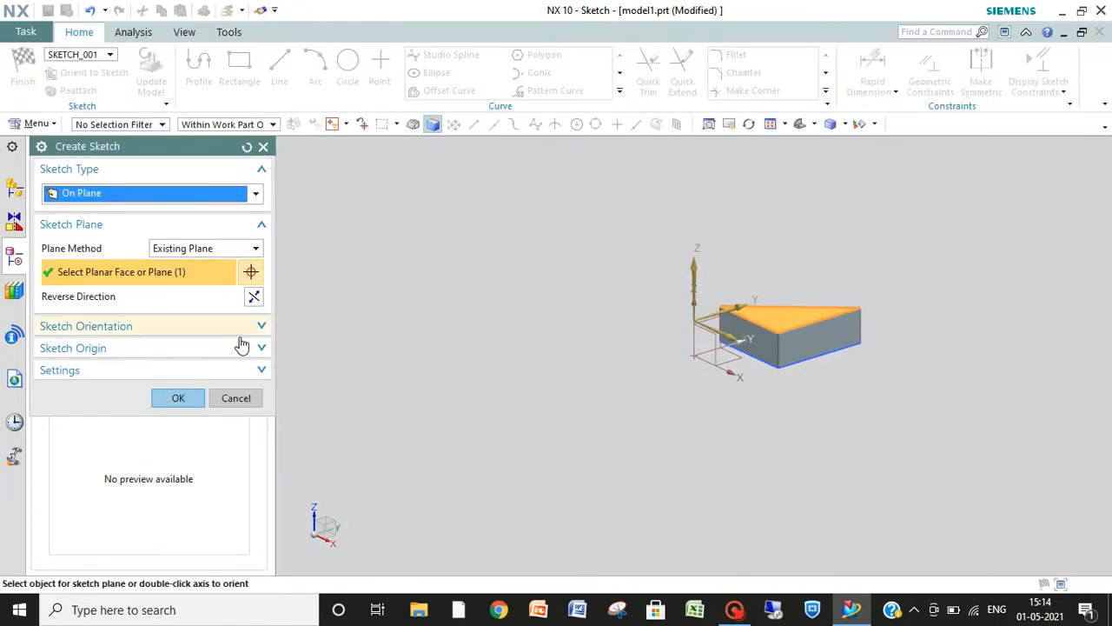
click(246, 397)
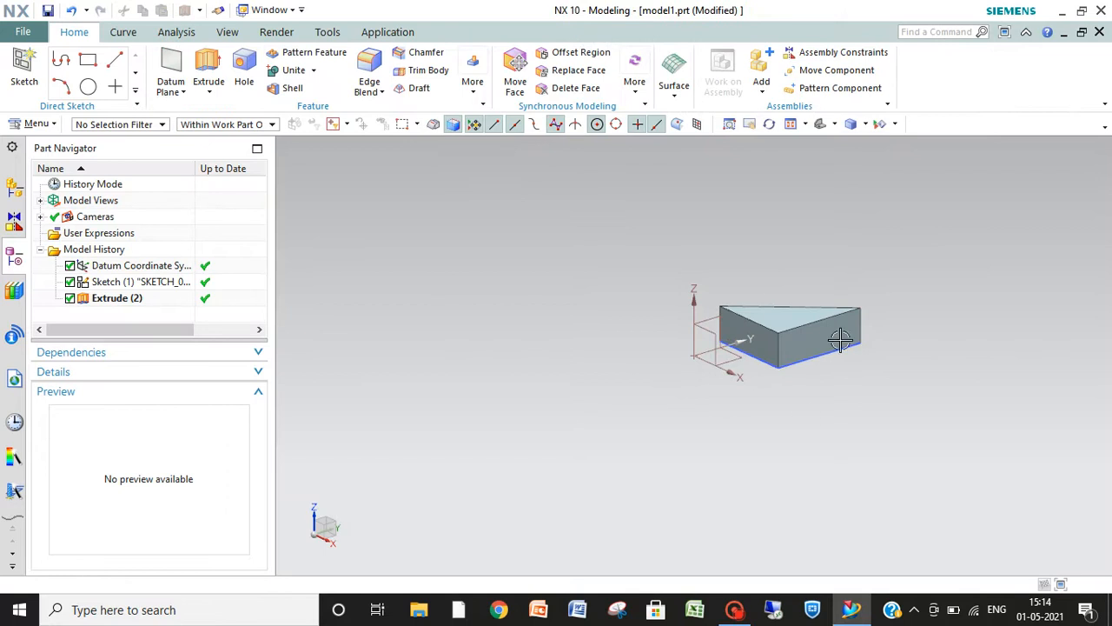
Open the triangle sketch using Edit with Rollback, tilt the view and orient it back to the sketch plane, and finish the sketch
right_click(132, 286)
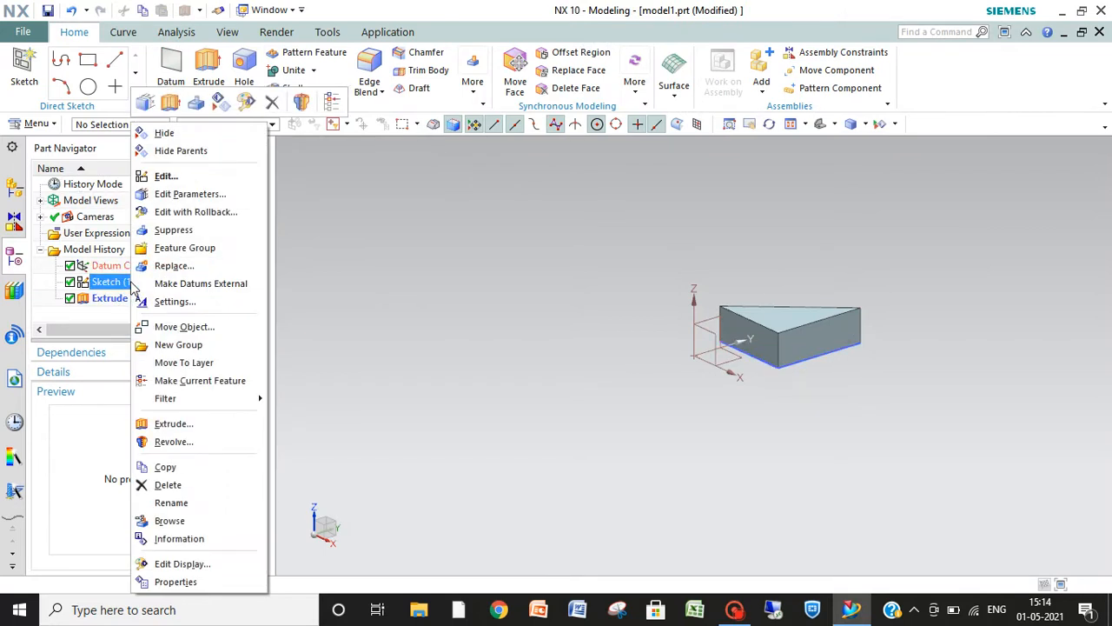
click(213, 213)
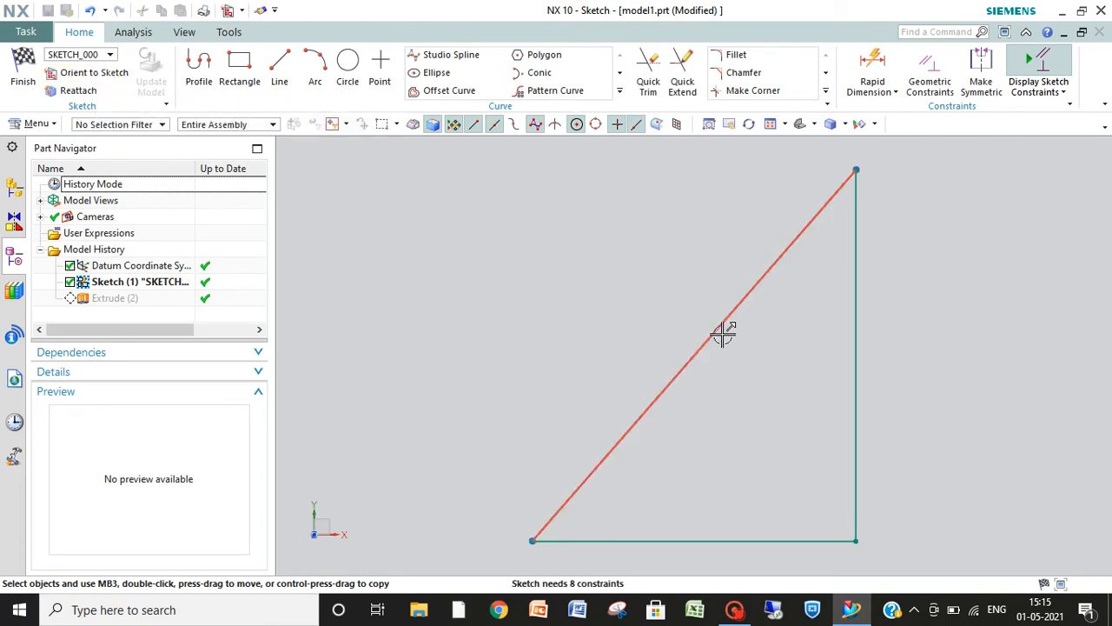
key(ctrl)
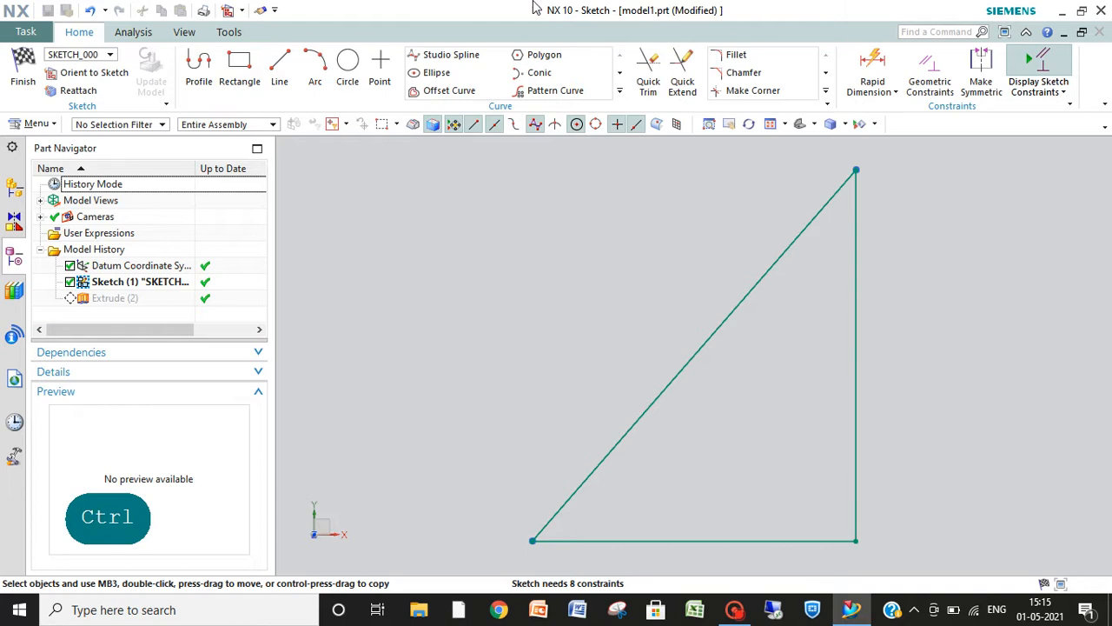
middle_drag(556, 191, 614, 603)
middle_click(697, 380)
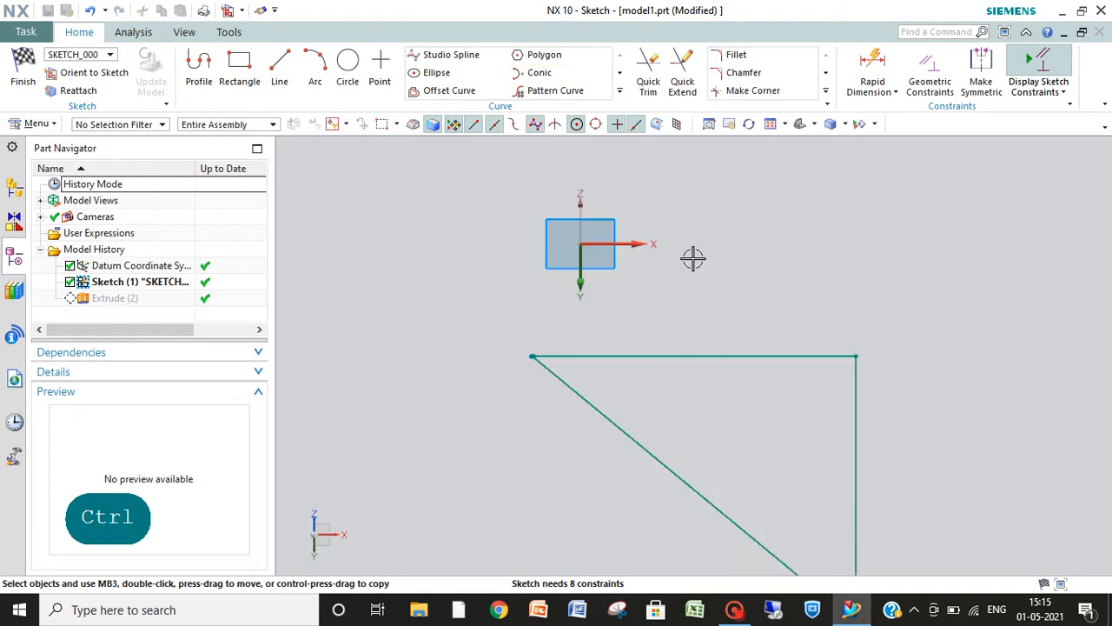
mouse_move(710, 198)
middle_down()
mouse_move(692, 451)
mouse_move(657, 484)
middle_up()
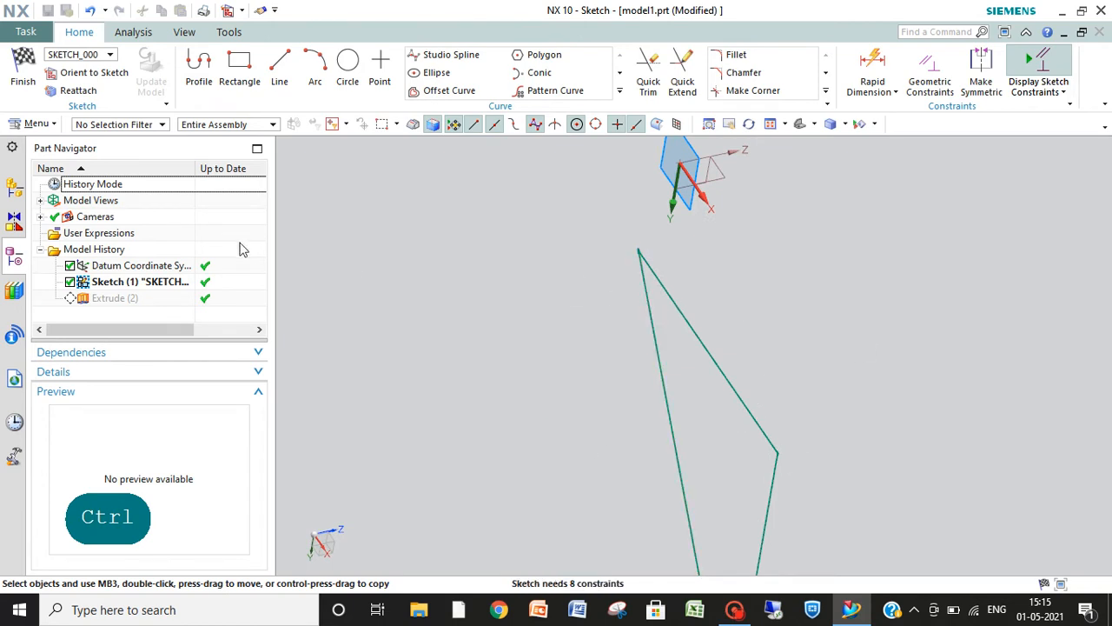
click(87, 74)
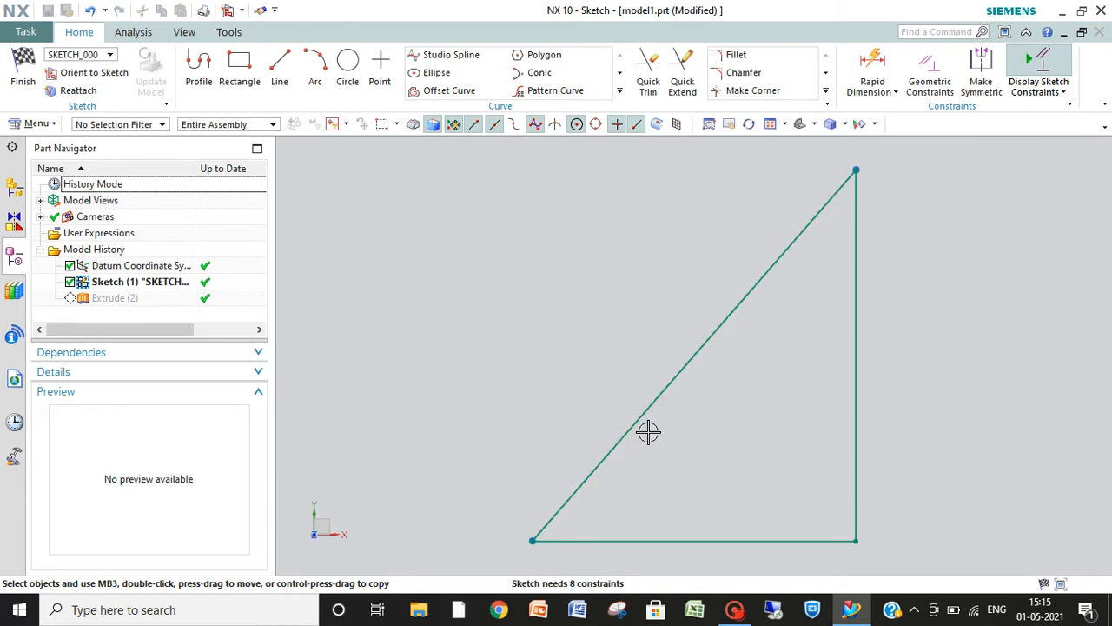
click(24, 82)
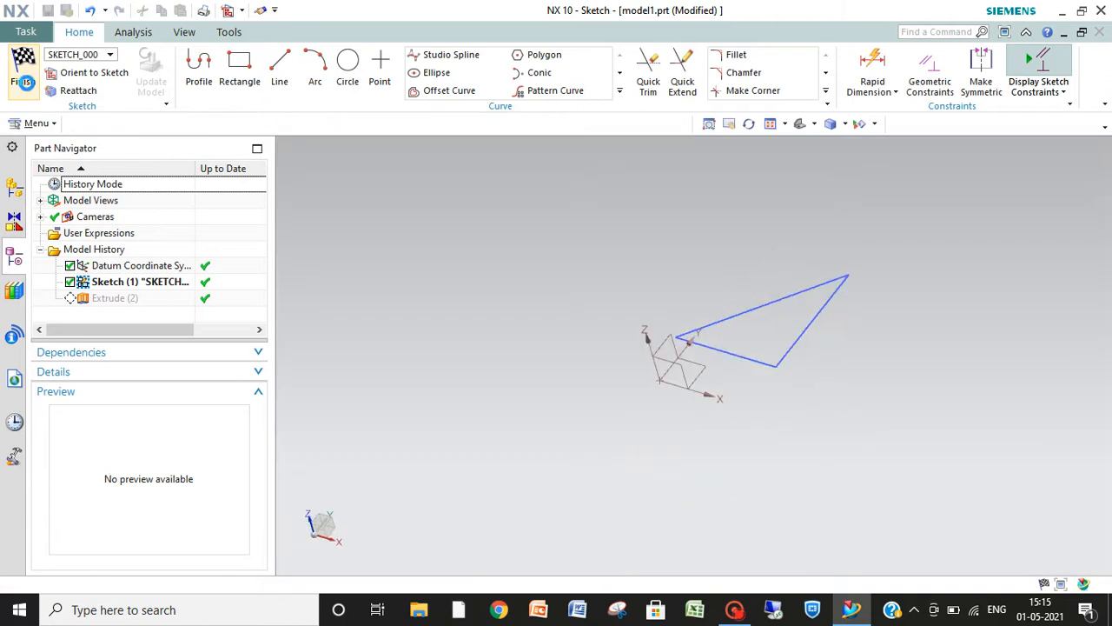
click(41, 124)
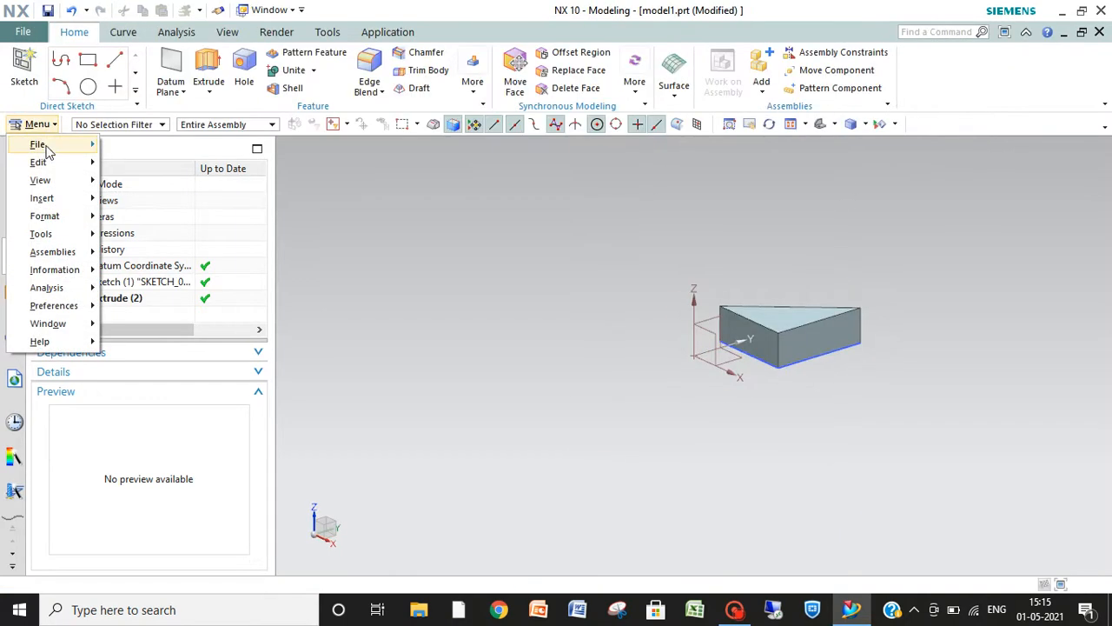
mouse_move(49, 154)
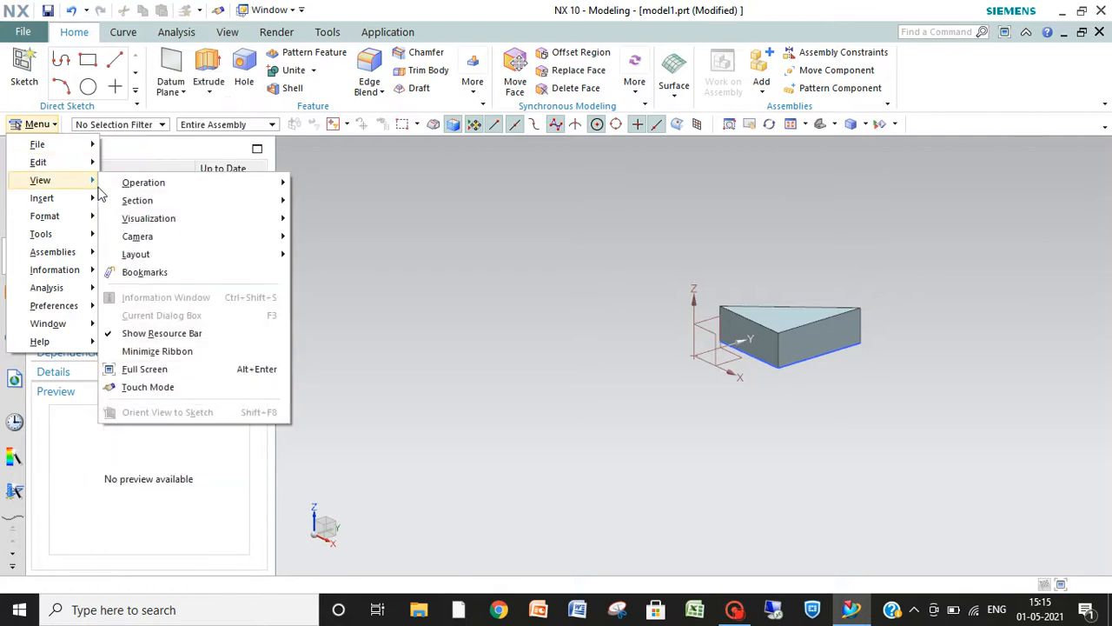
mouse_move(193, 214)
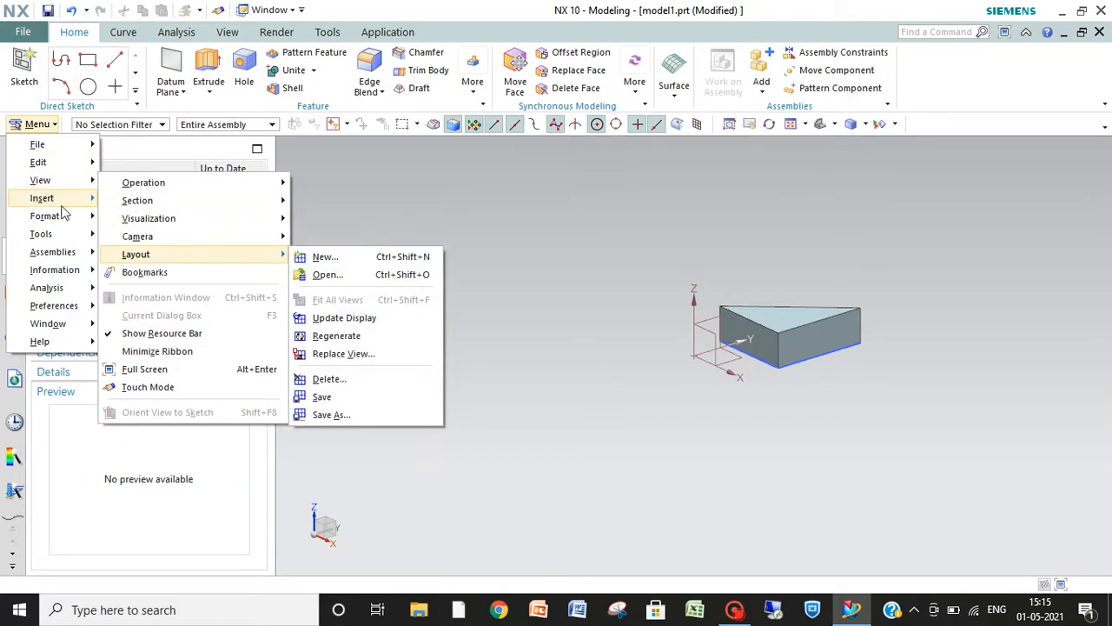
mouse_move(52, 216)
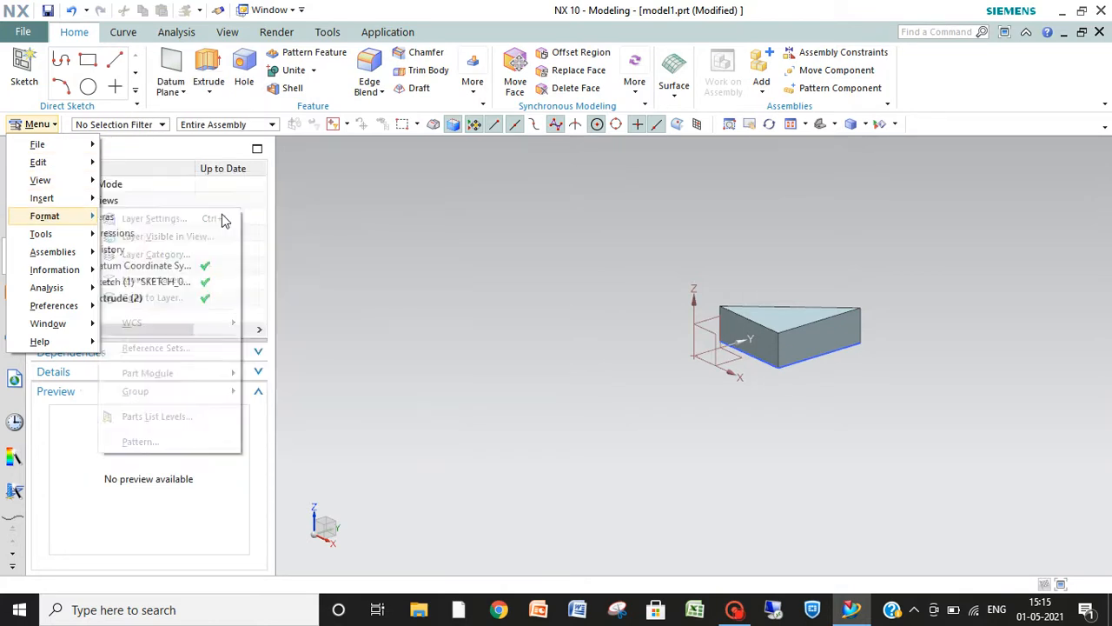
click(663, 339)
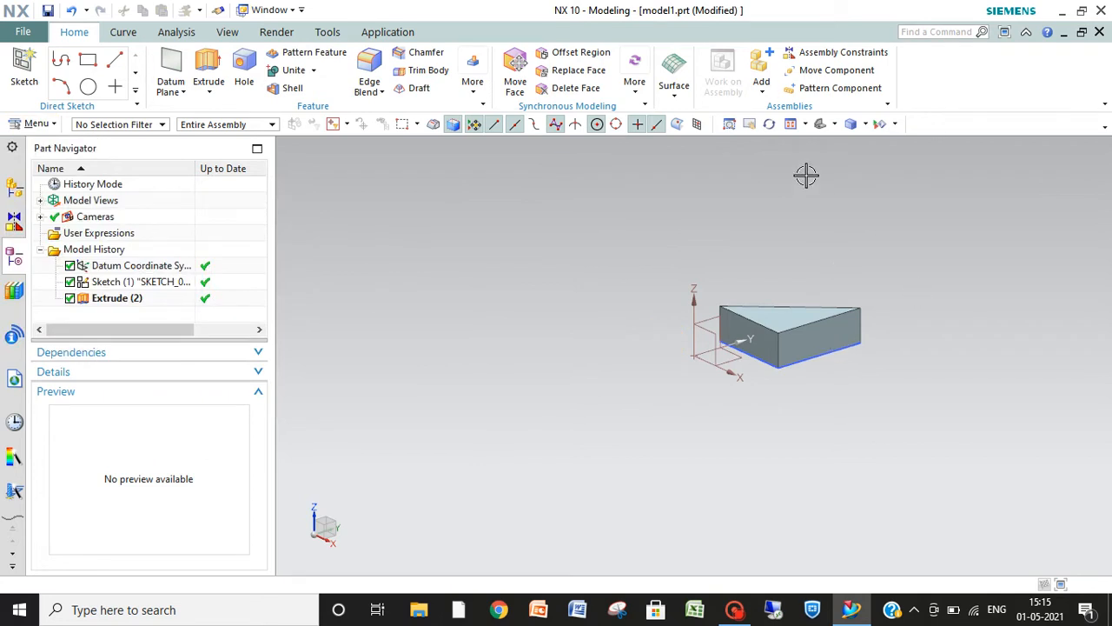
Orient the view of the extruded triangle to Trimetric, Left, Isometric, Front and Bottom in turn
click(834, 124)
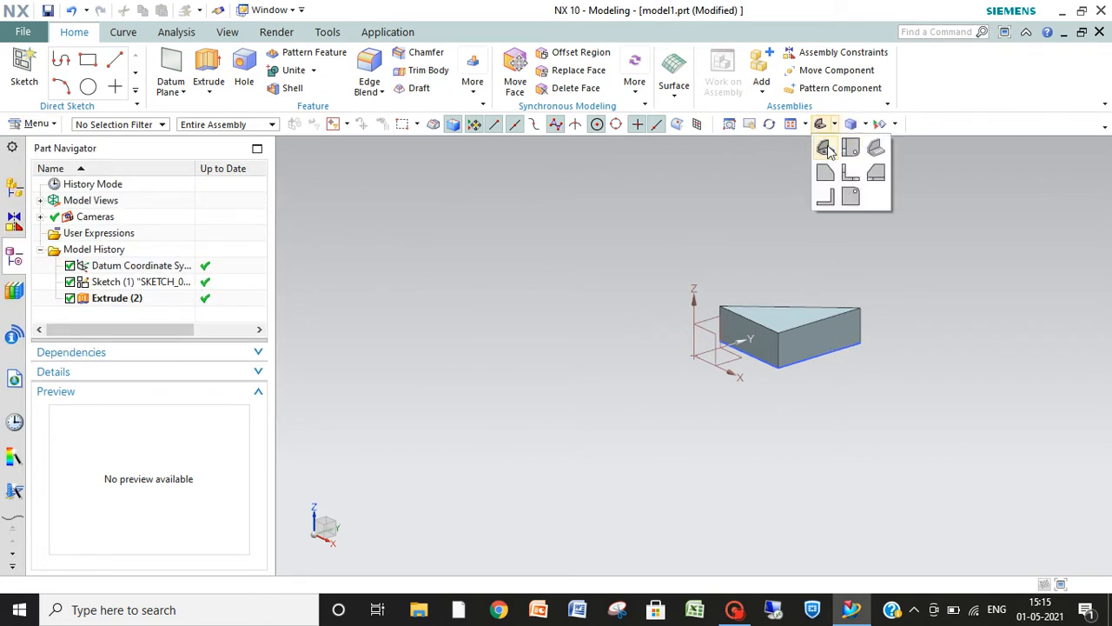
click(827, 148)
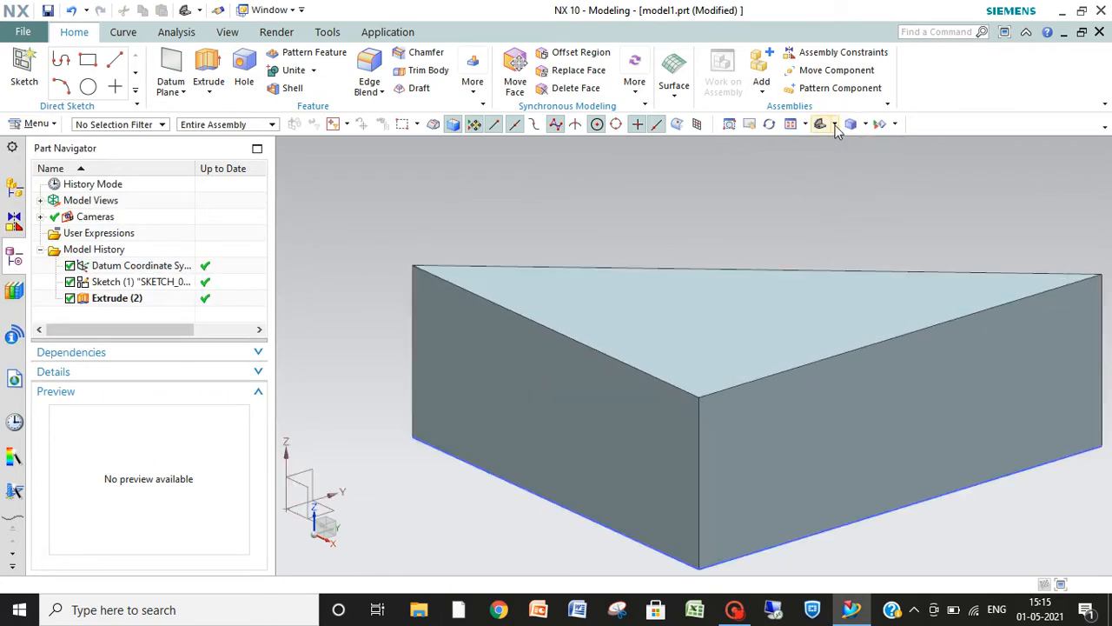
click(834, 124)
click(826, 172)
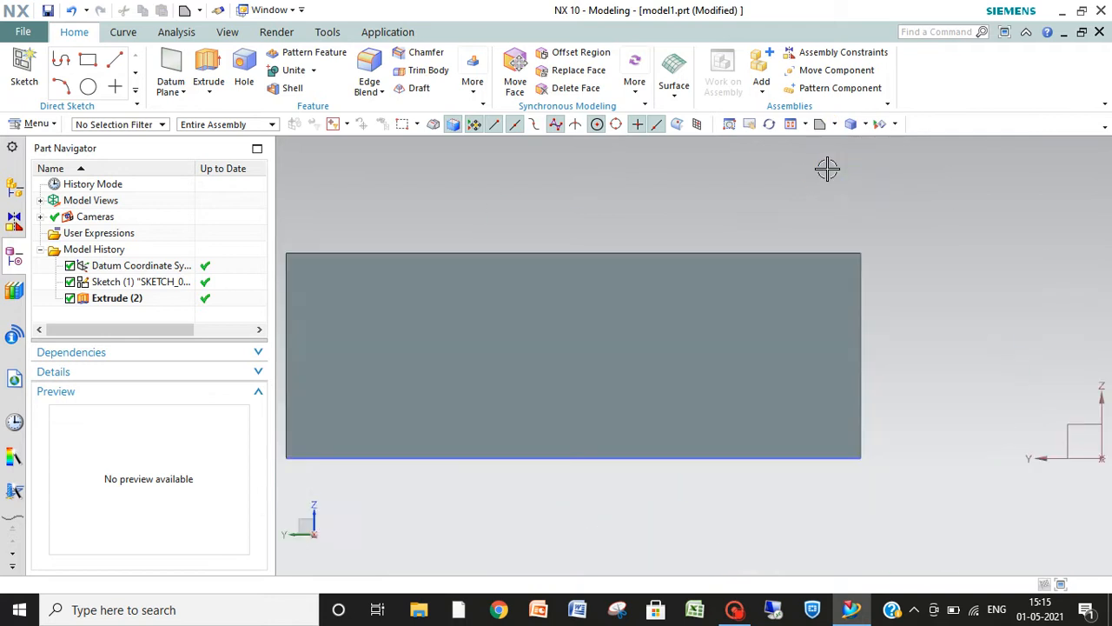
click(834, 124)
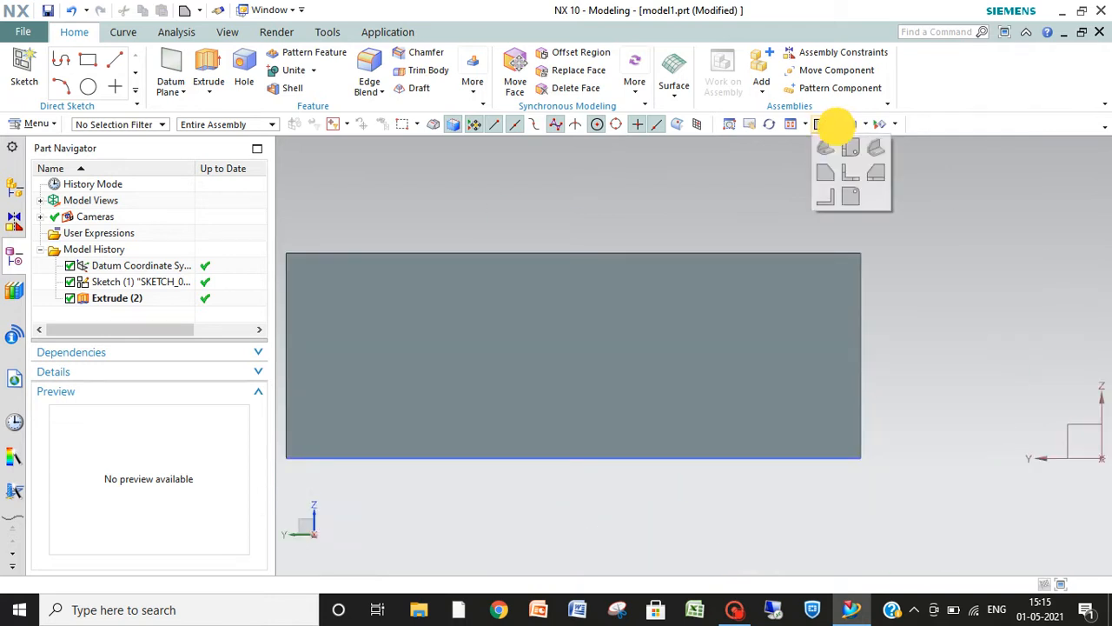
click(876, 149)
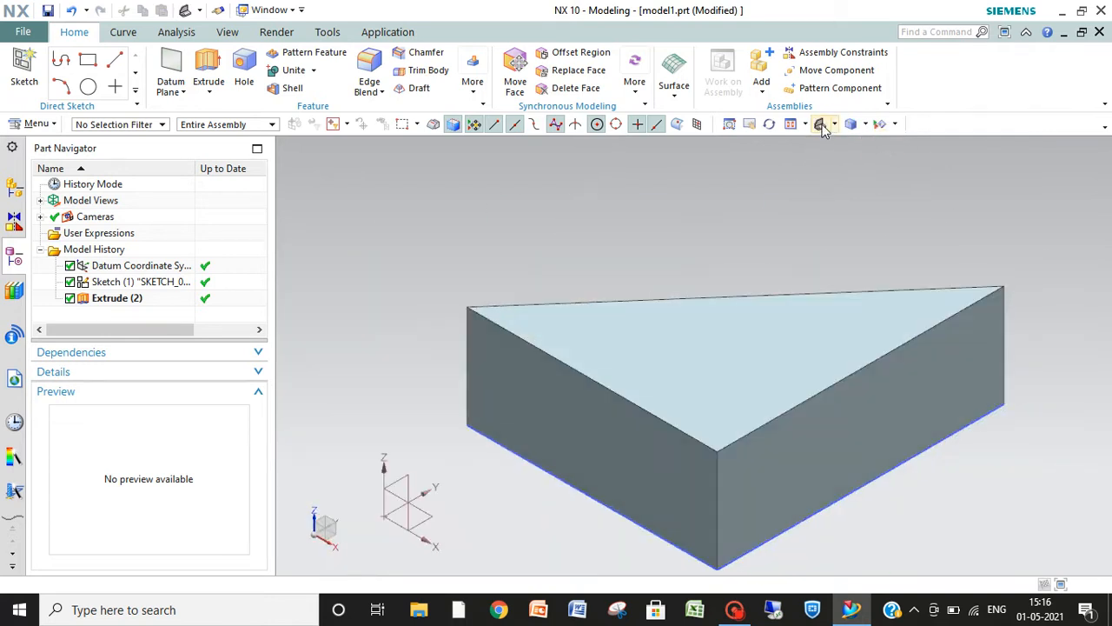
click(834, 124)
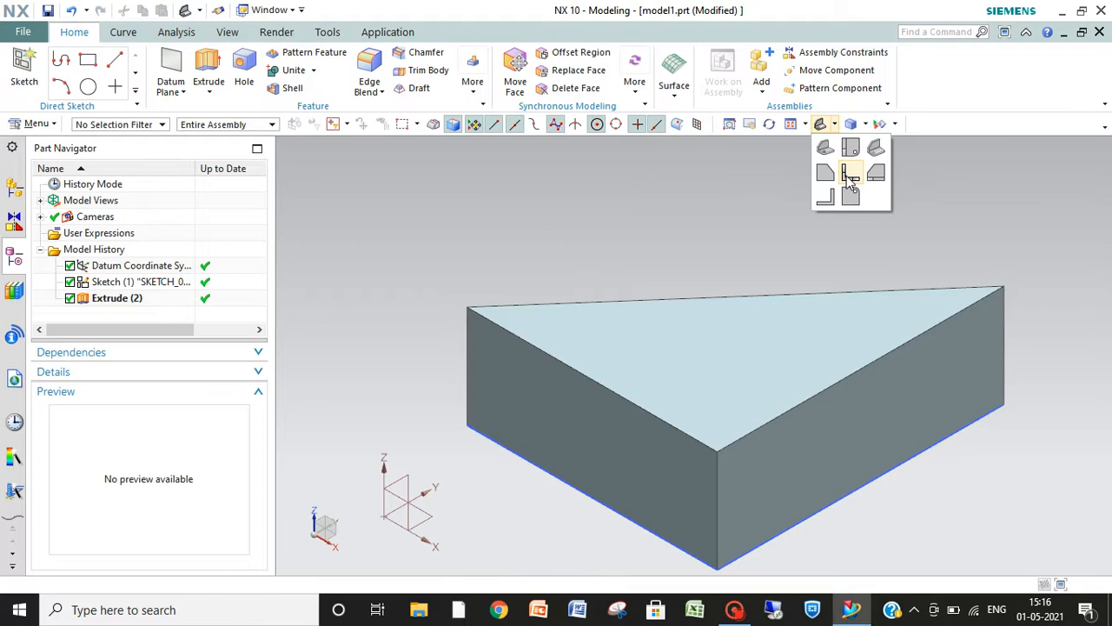
click(850, 172)
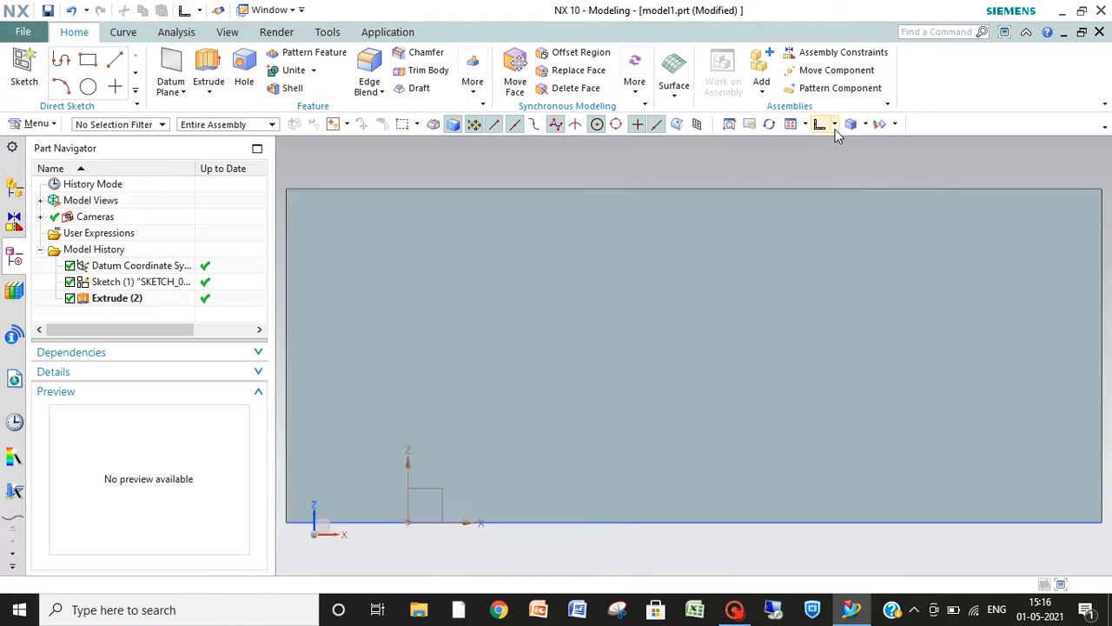
click(835, 126)
click(848, 196)
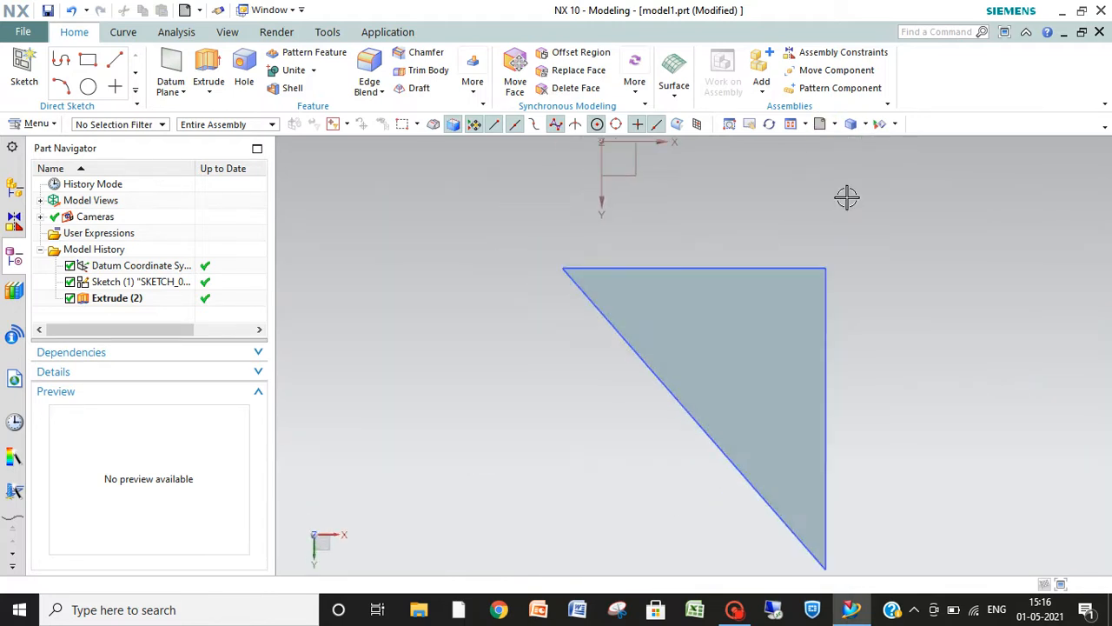
Apply the Shaded with Edges rendering style and orient the extruded triangle to the Trimetric view
click(866, 124)
click(895, 125)
click(866, 124)
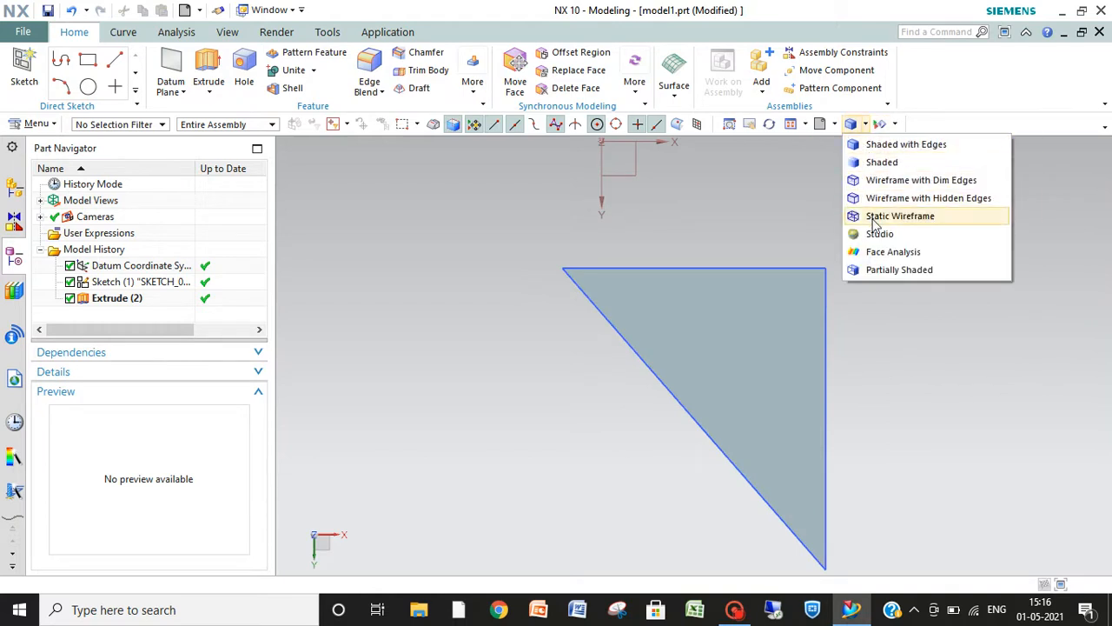
click(880, 145)
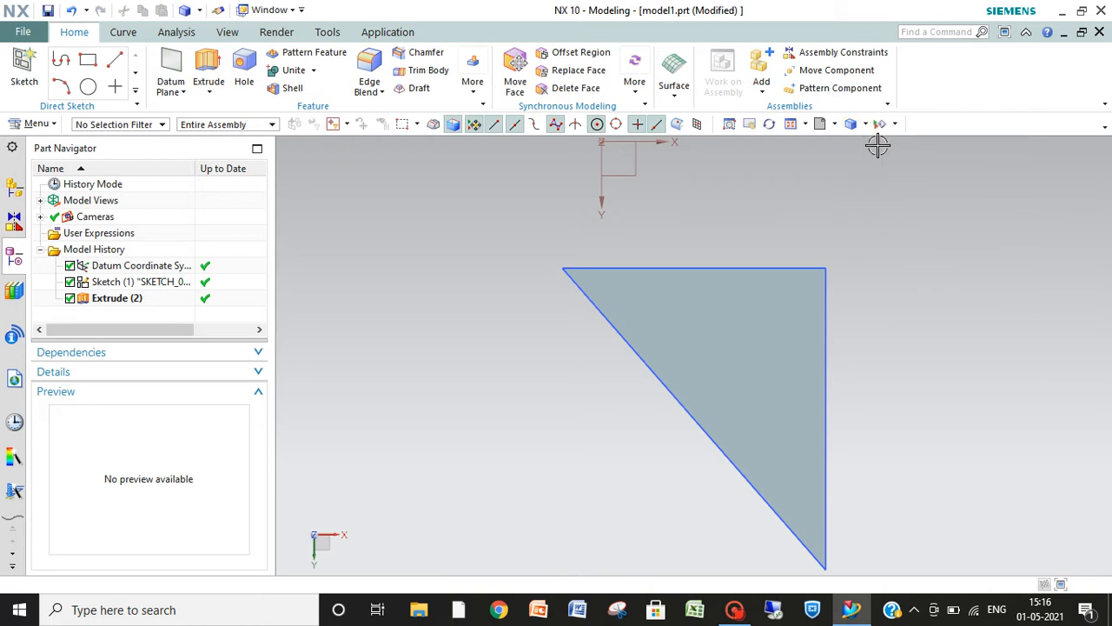
click(832, 125)
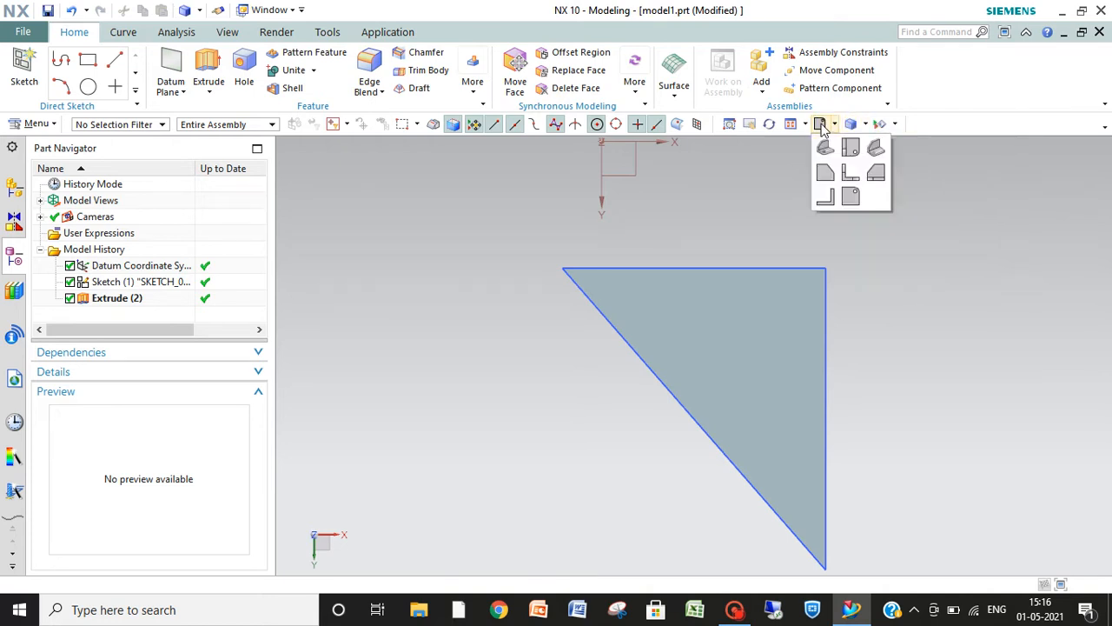
click(824, 149)
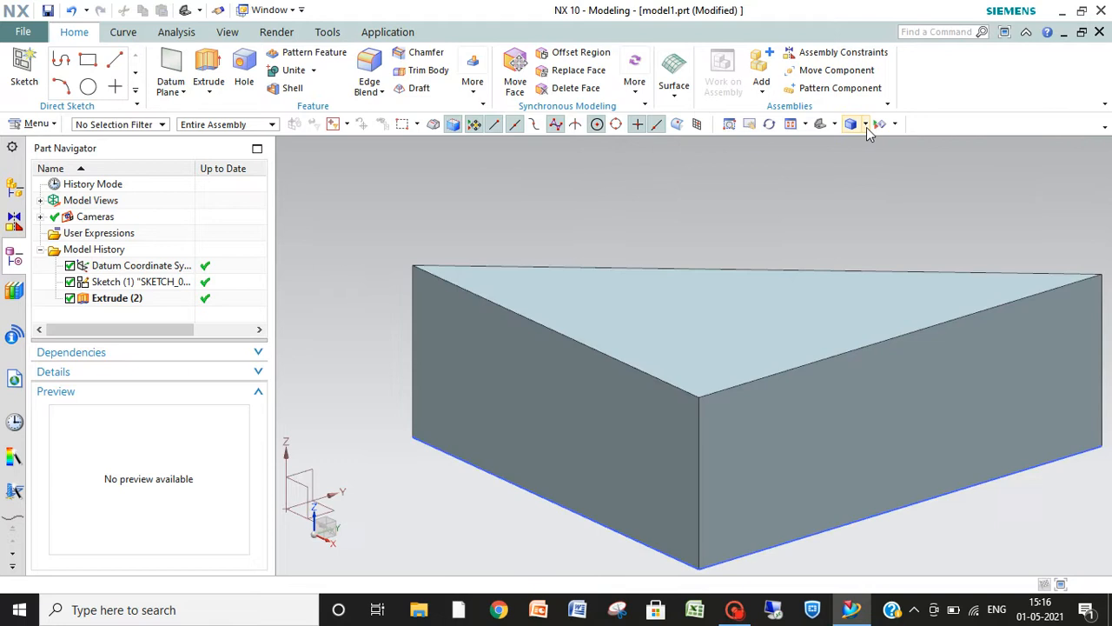
Display the body as Shaded without edges and restore the Shaded with Edges rendering style
click(867, 124)
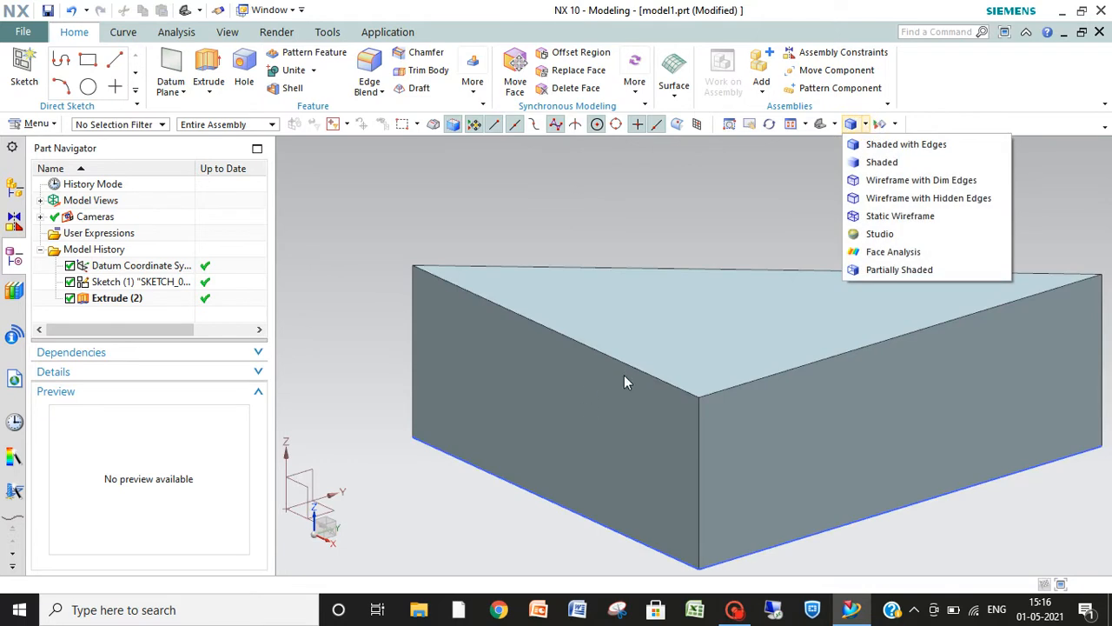
click(876, 163)
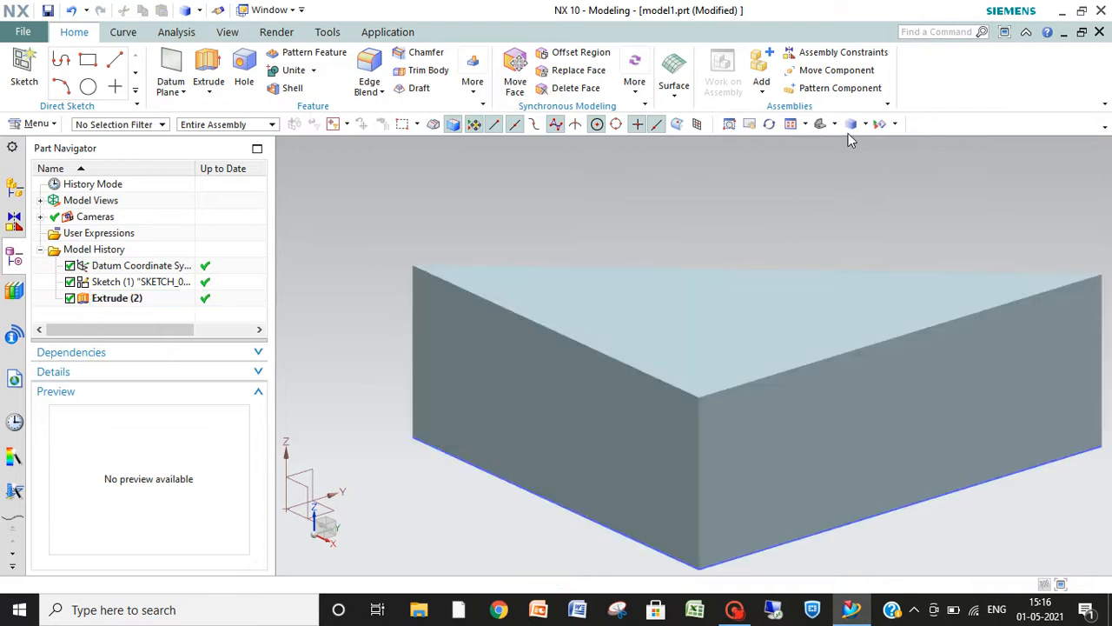
click(866, 126)
click(873, 144)
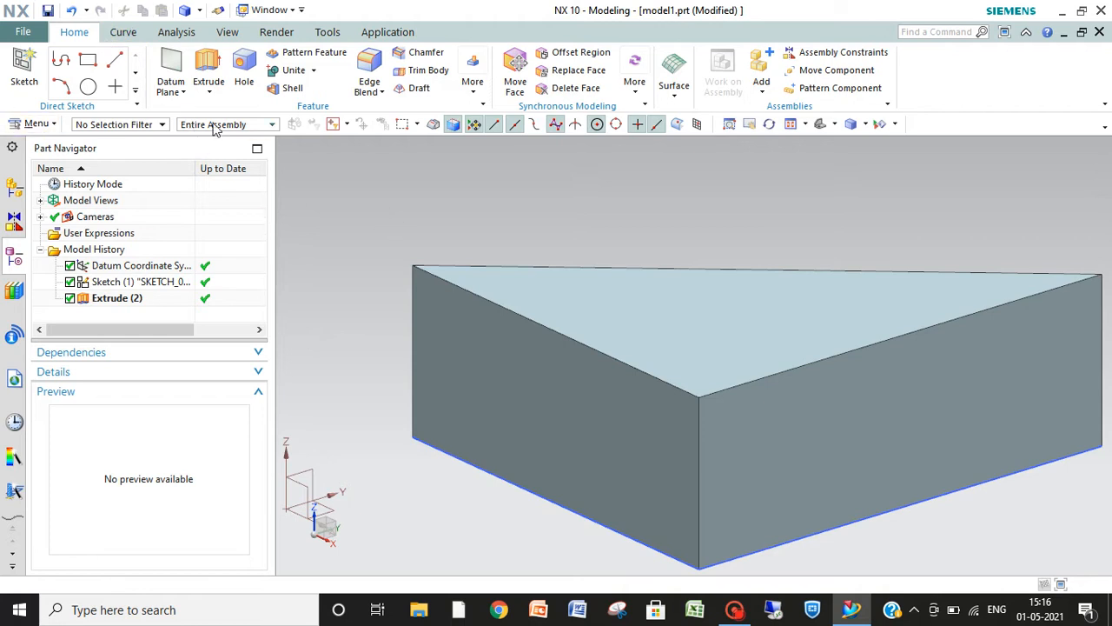
click(51, 127)
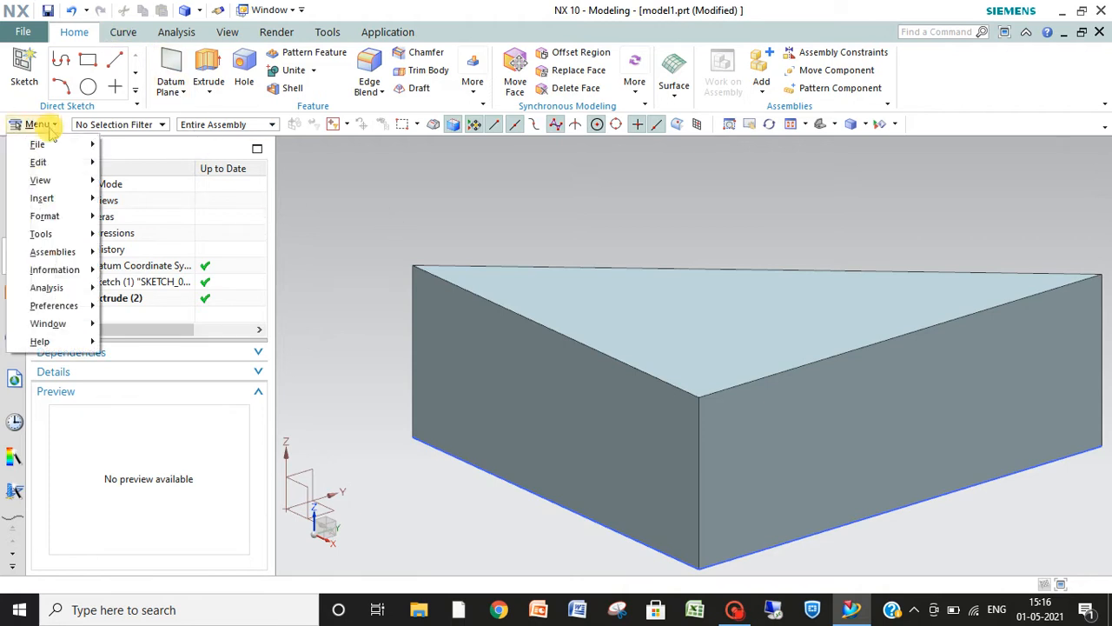
mouse_move(60, 224)
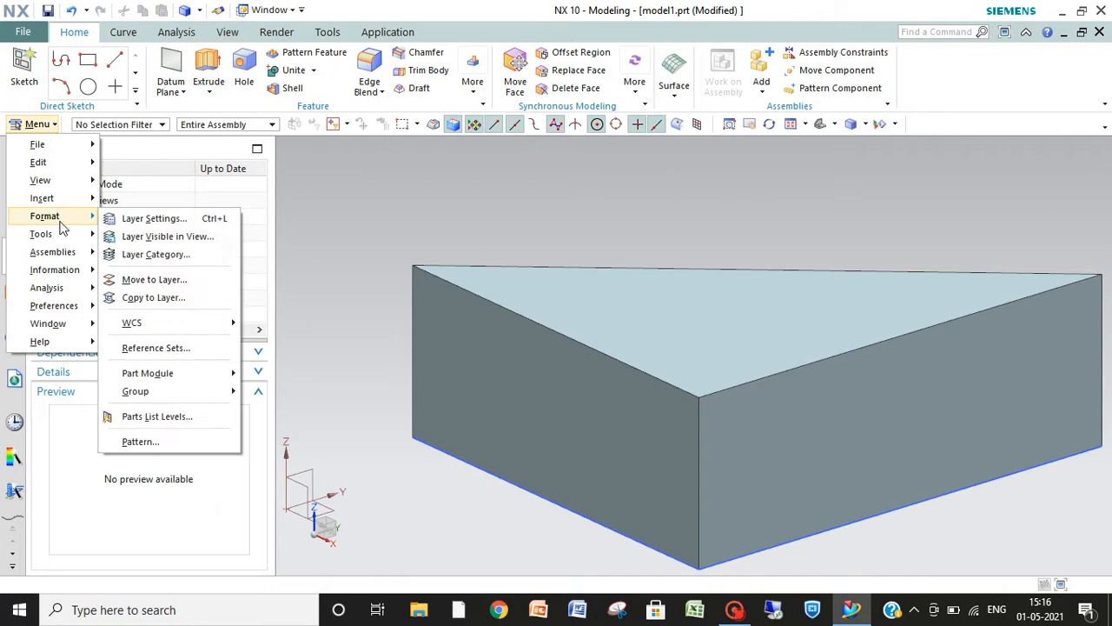
mouse_move(66, 245)
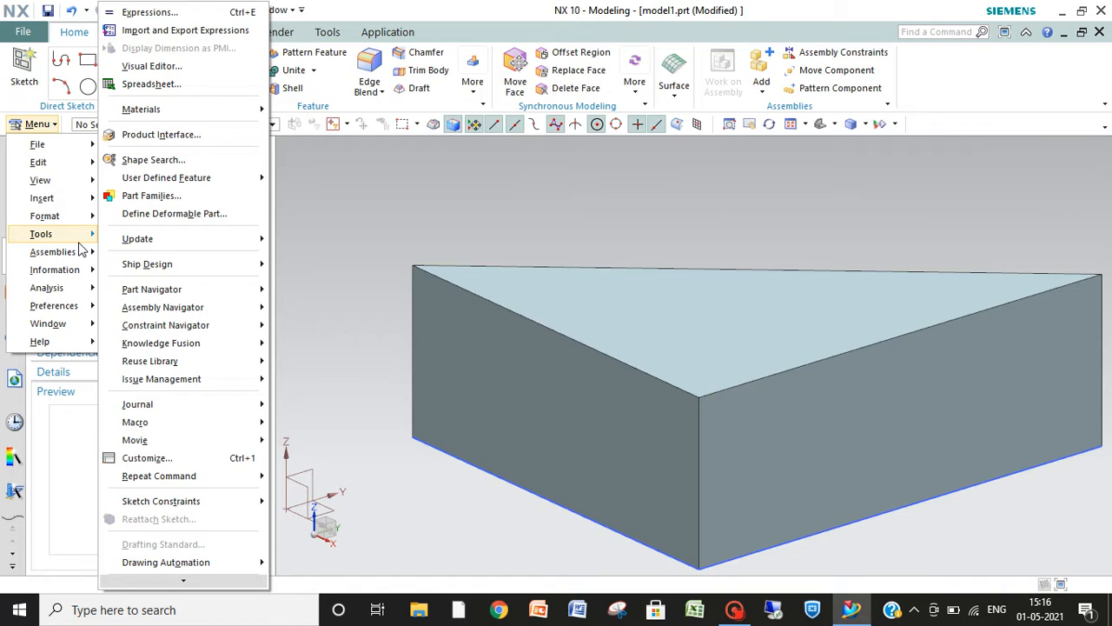
mouse_move(77, 272)
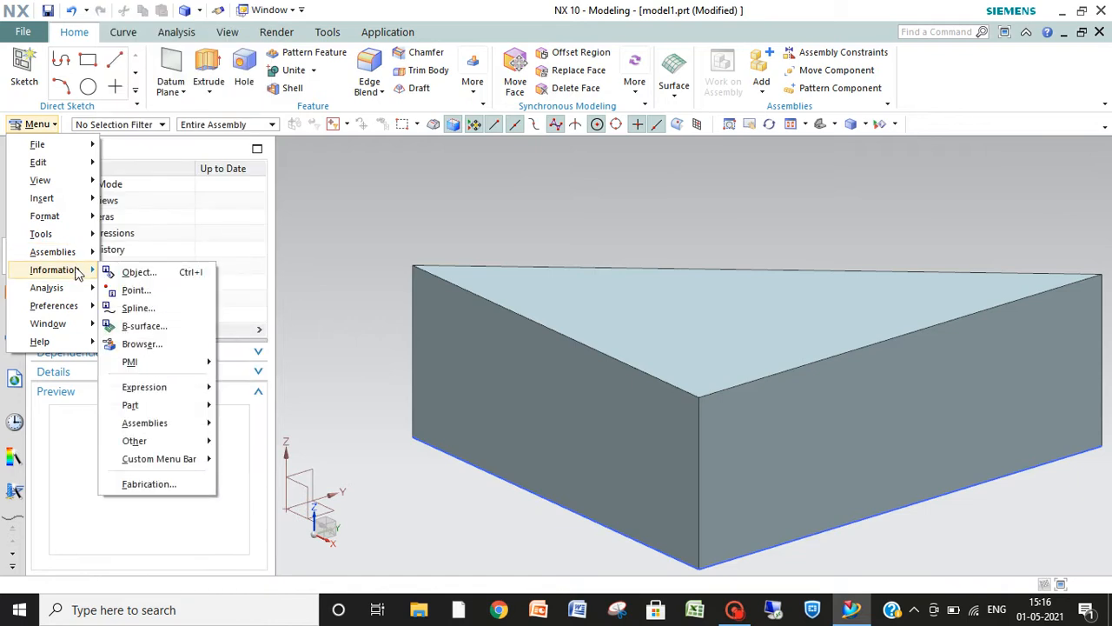
mouse_move(77, 293)
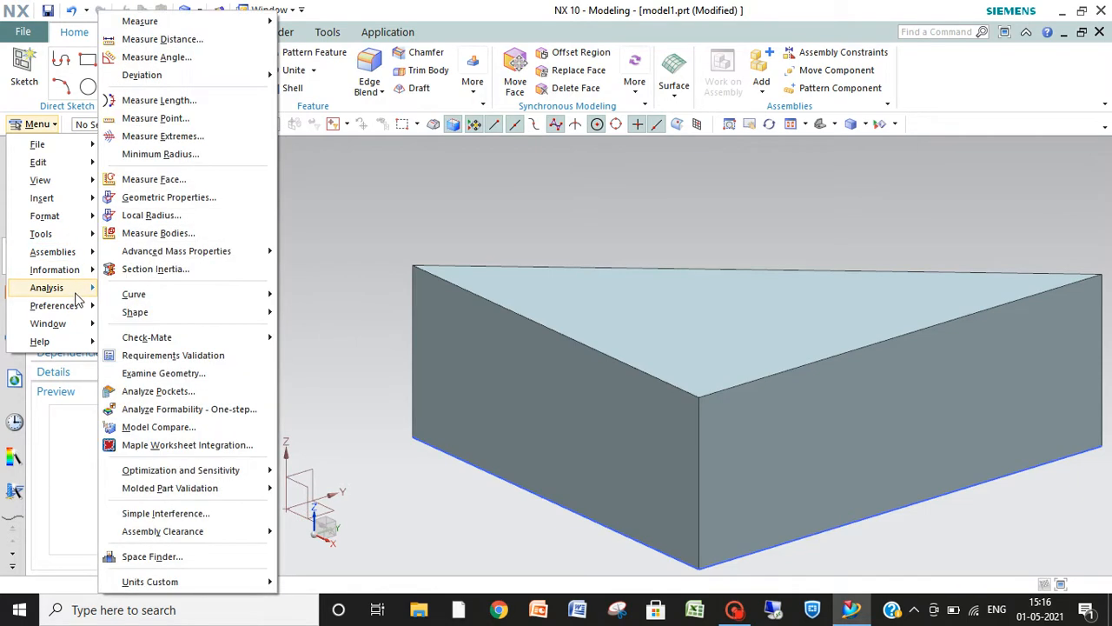
mouse_move(78, 315)
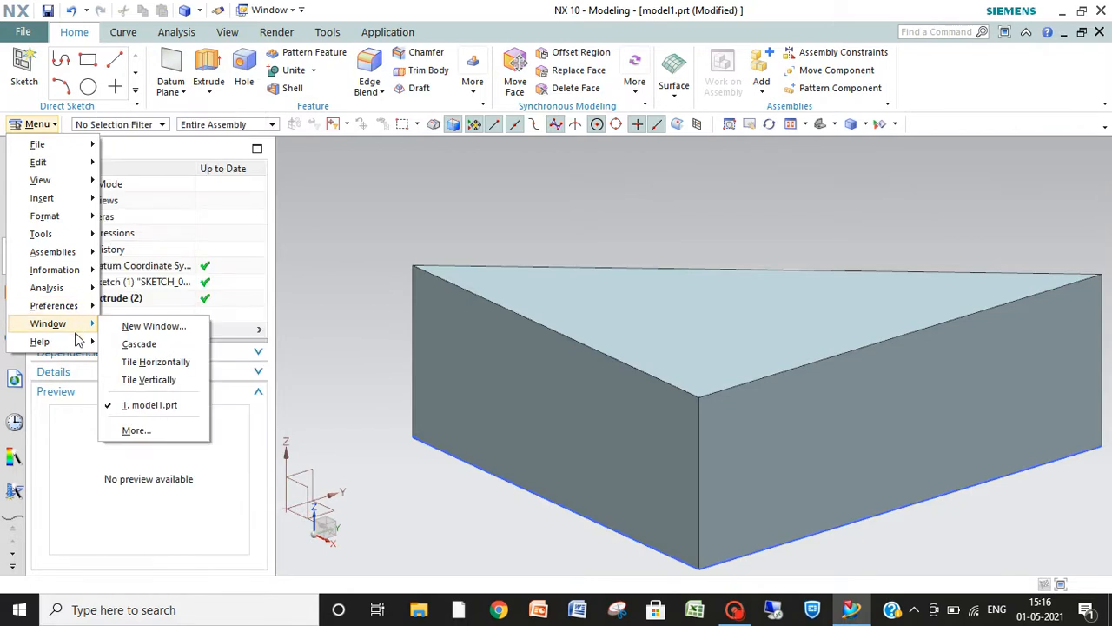
click(462, 194)
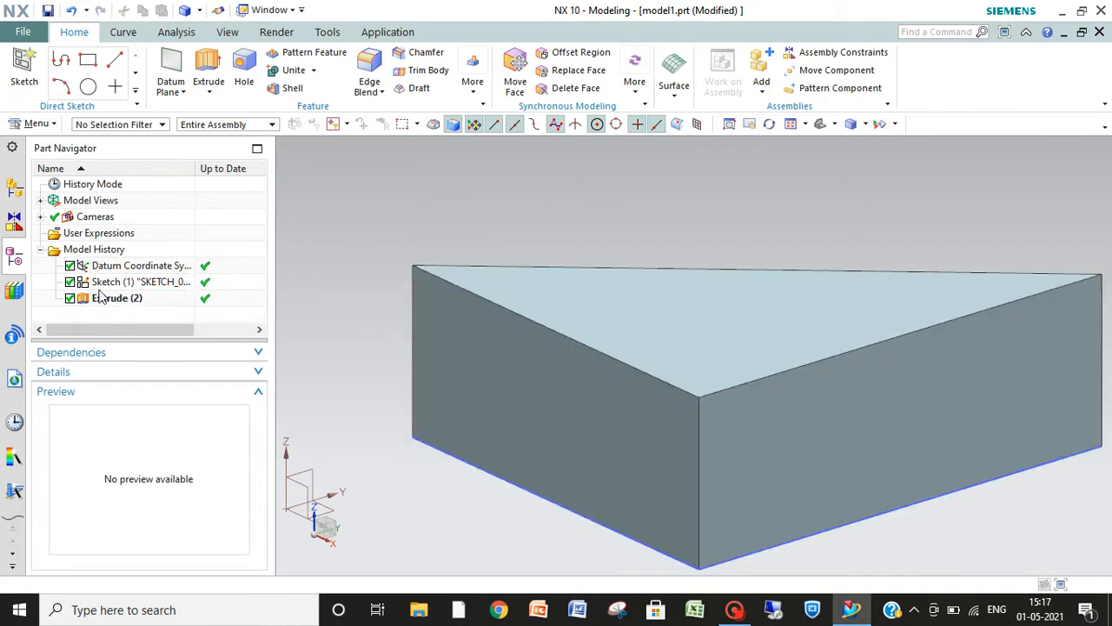
Reopen the triangle sketch and add a Rapid Dimension for the vertical line's length, placed outside the triangle
double_click(136, 287)
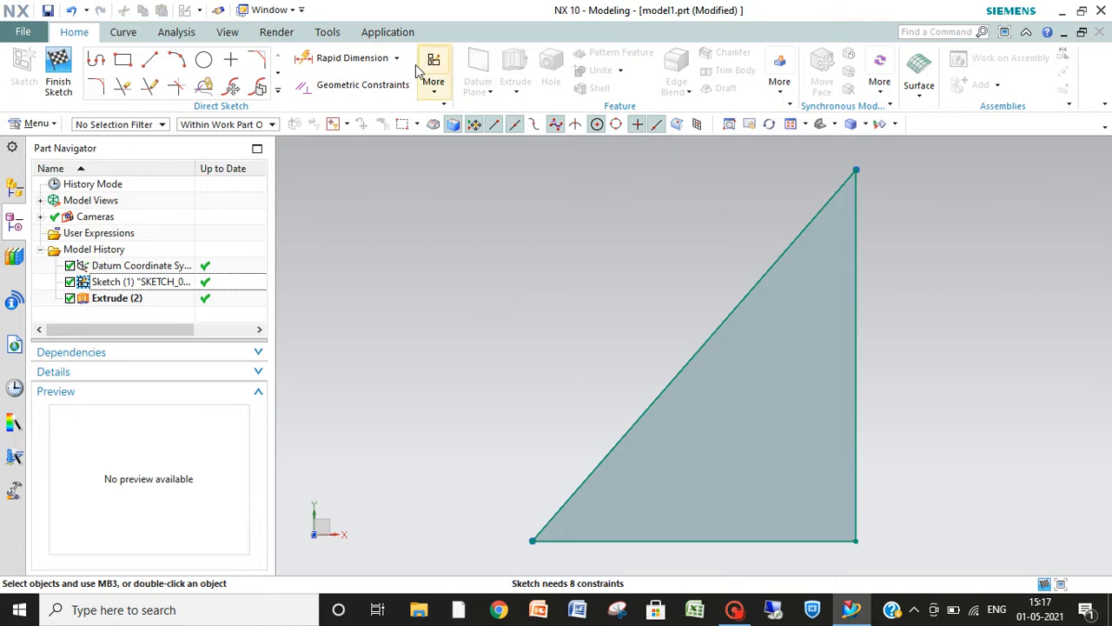
click(368, 57)
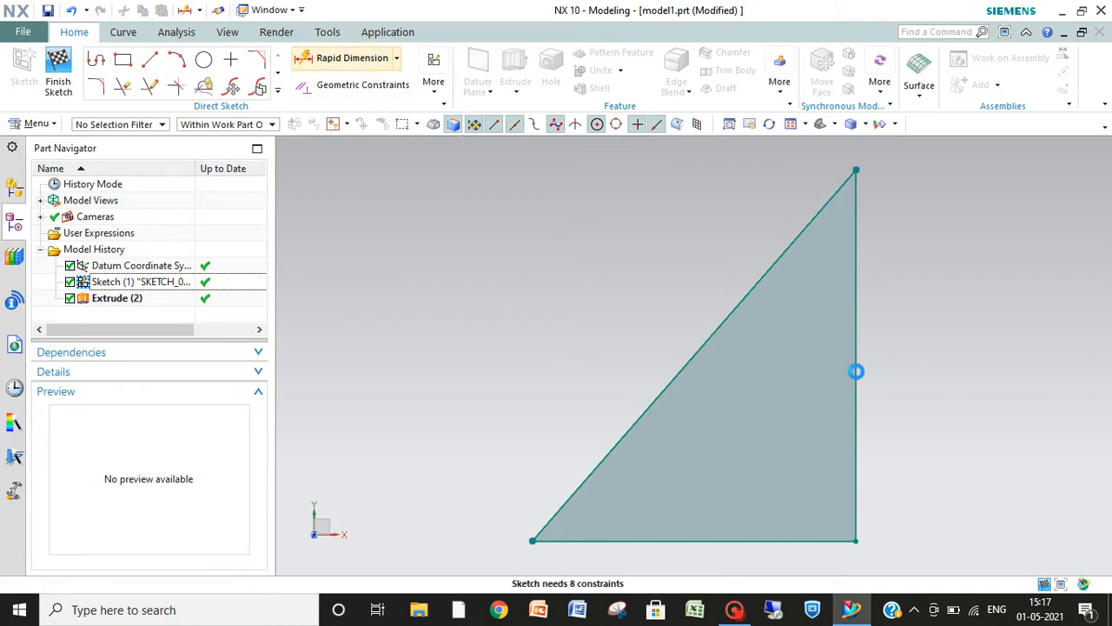
click(855, 372)
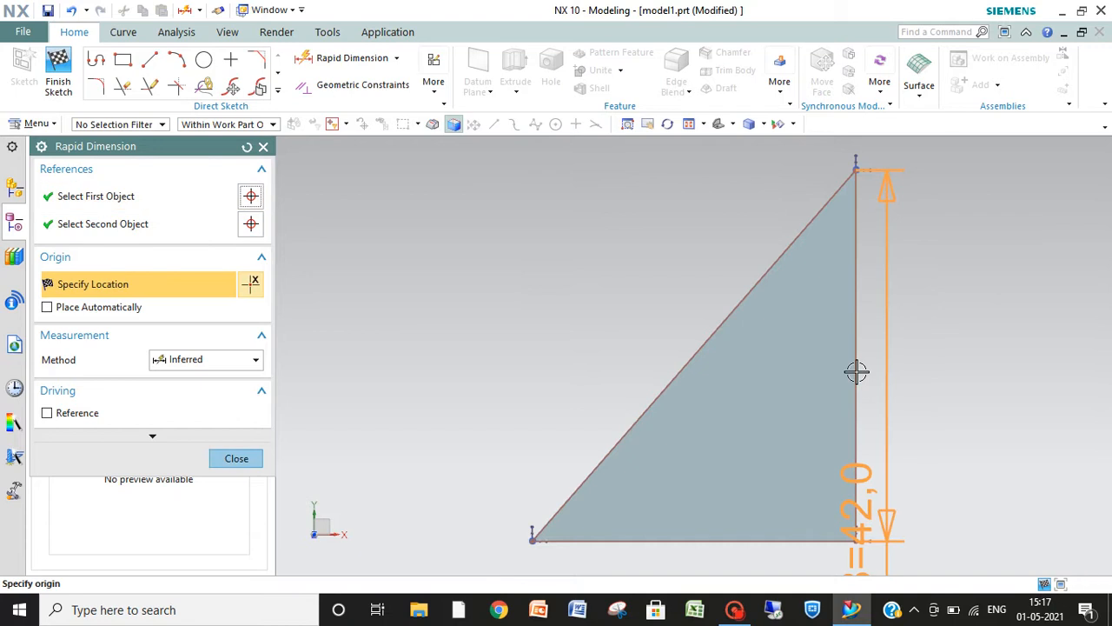
click(914, 356)
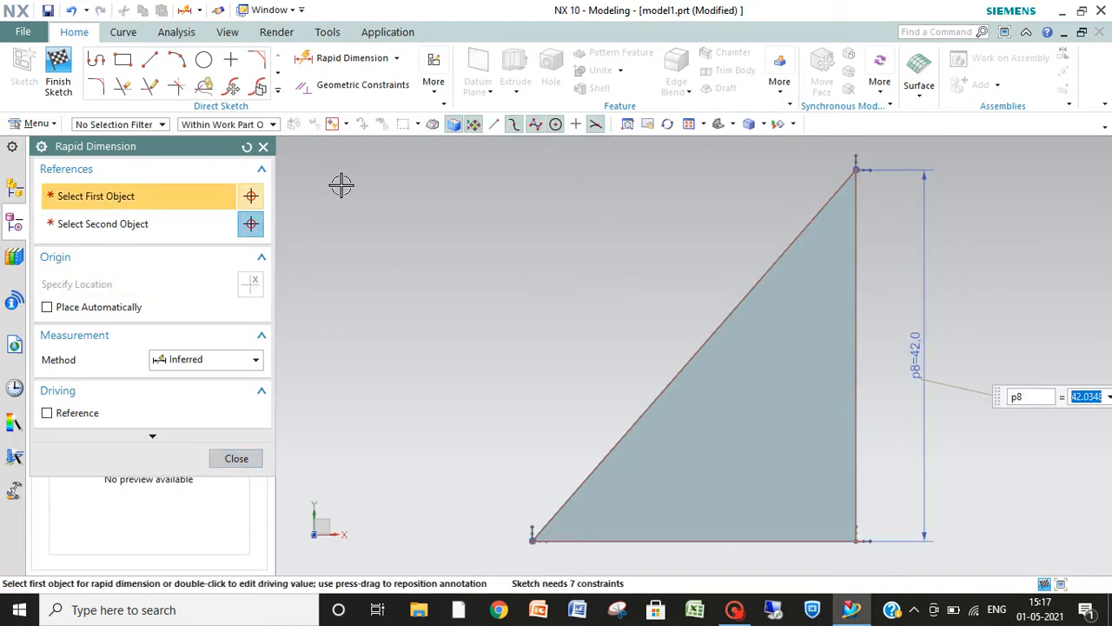
click(263, 146)
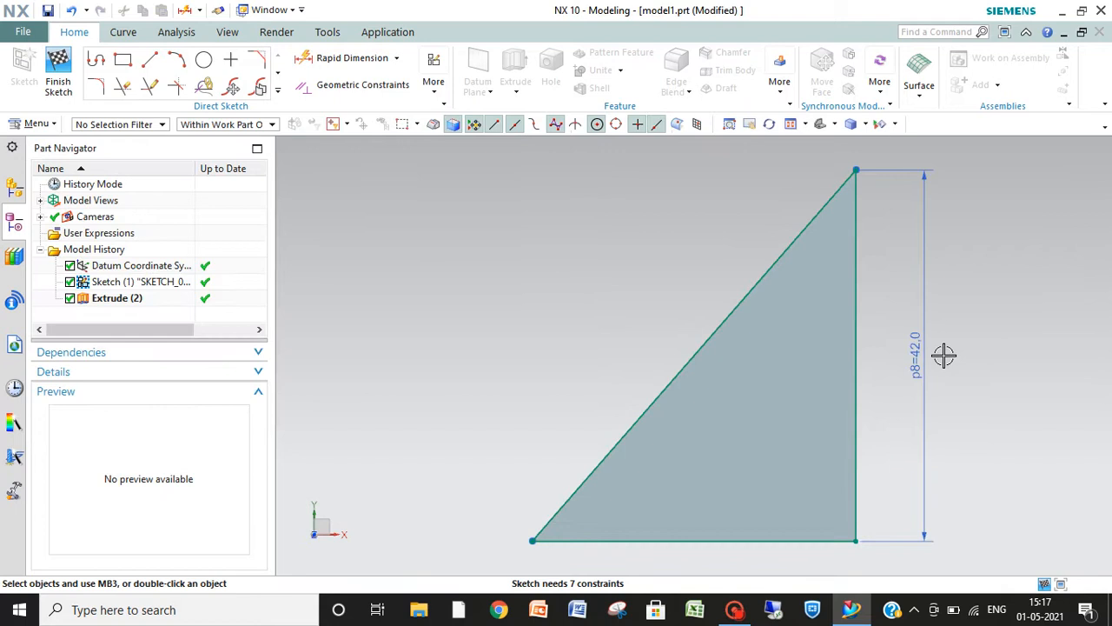
Set the vertical line's length dimension to 42 mm and close the Linear Dimension settings
click(919, 365)
double_click(918, 365)
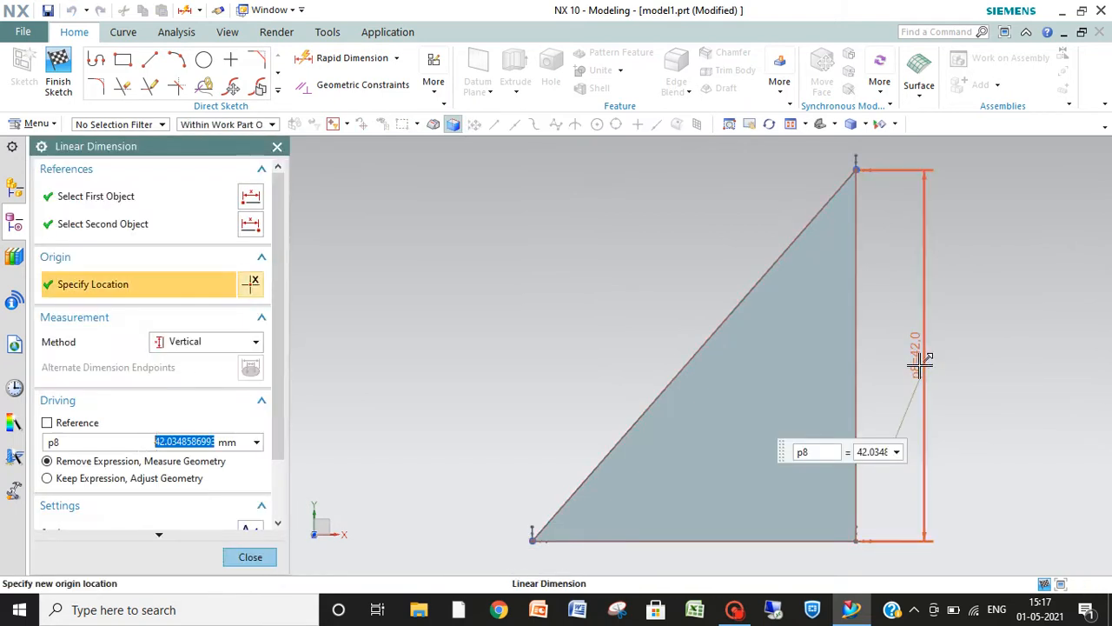
text(42)
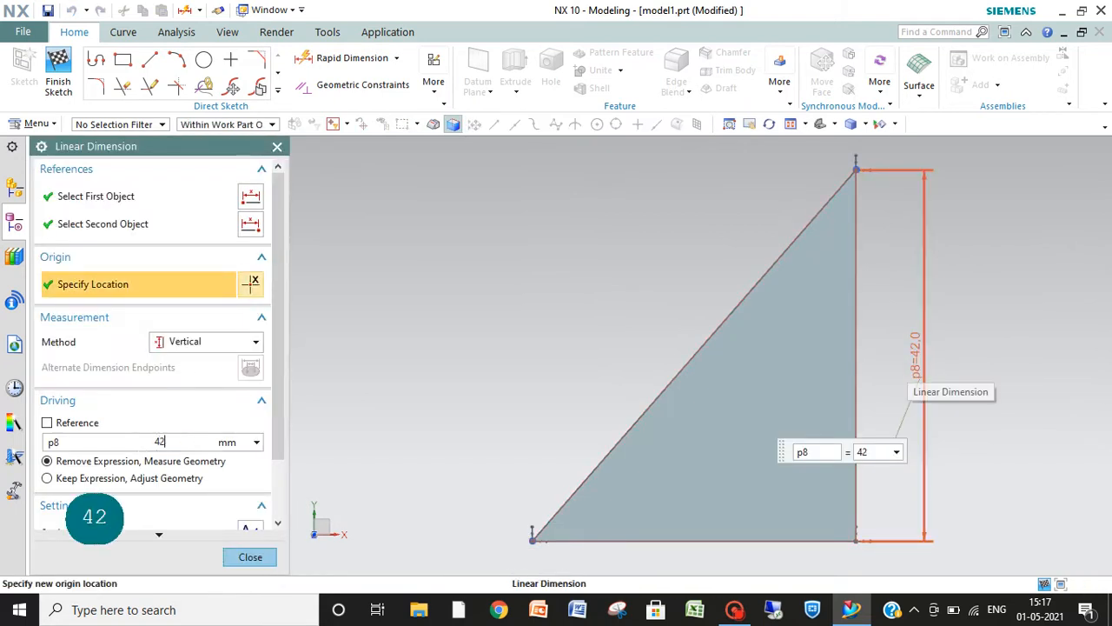
key(Return)
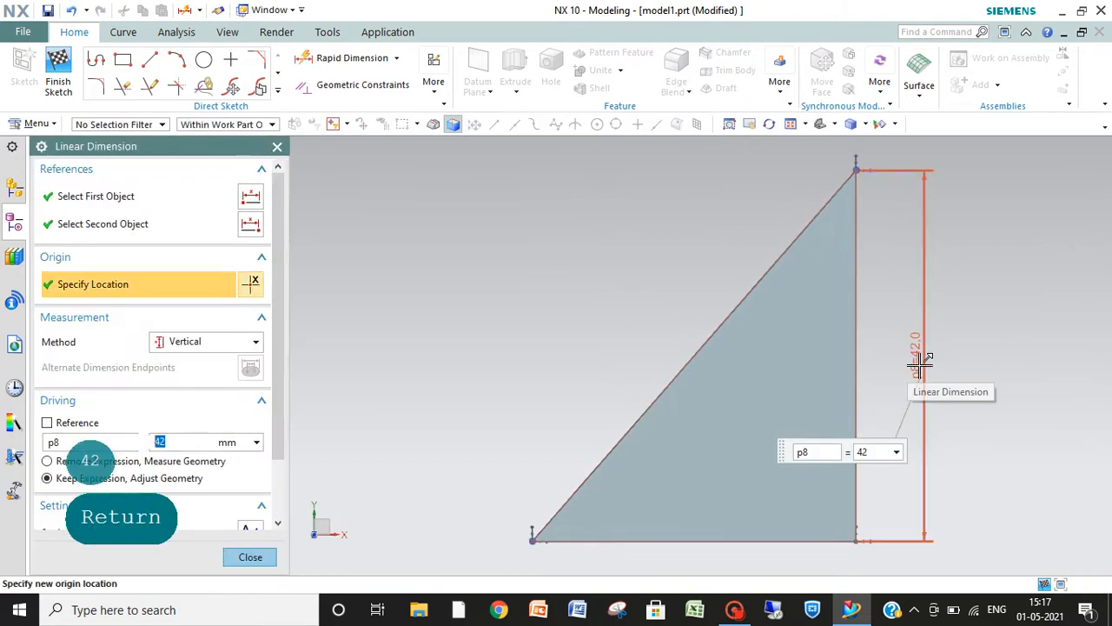
click(278, 147)
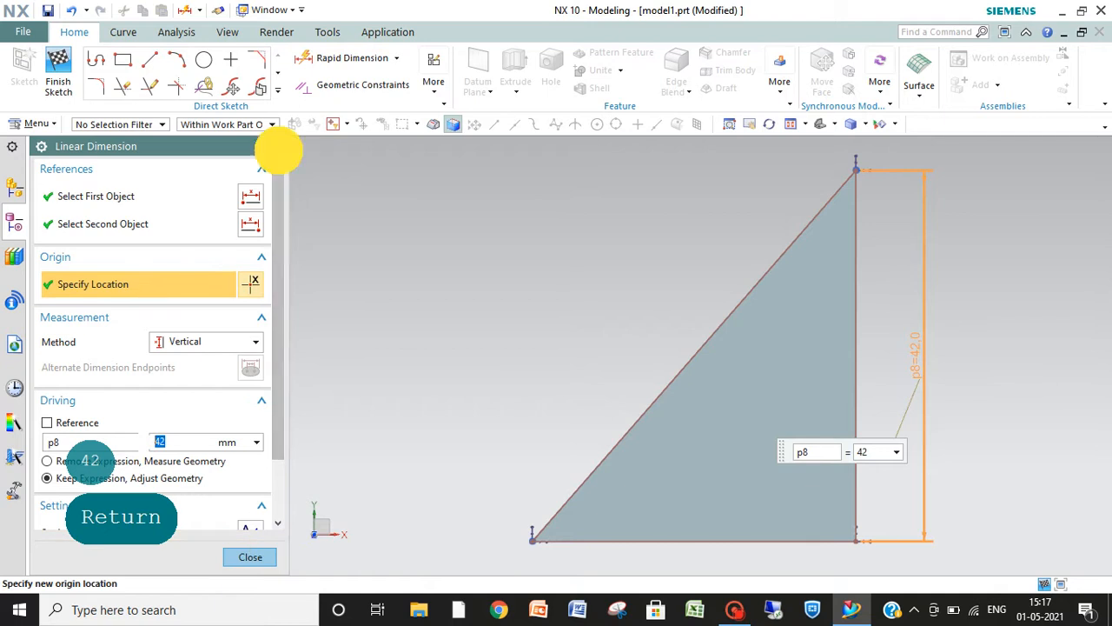
Finish the sketch, dismiss the update report, undo the last operation and finish the sketch again
click(57, 62)
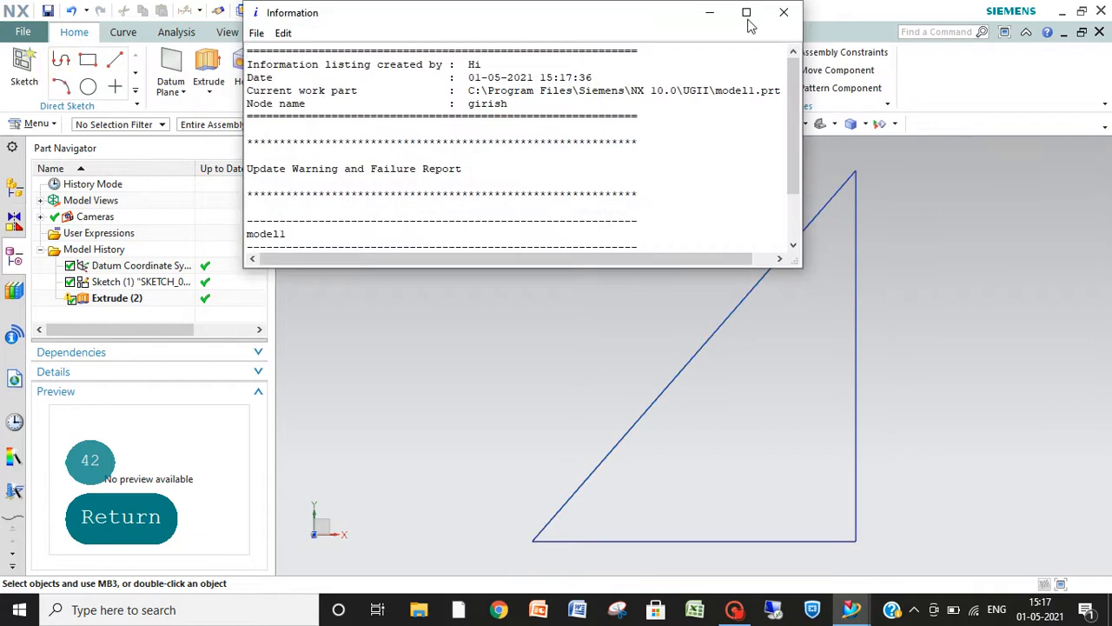
click(785, 13)
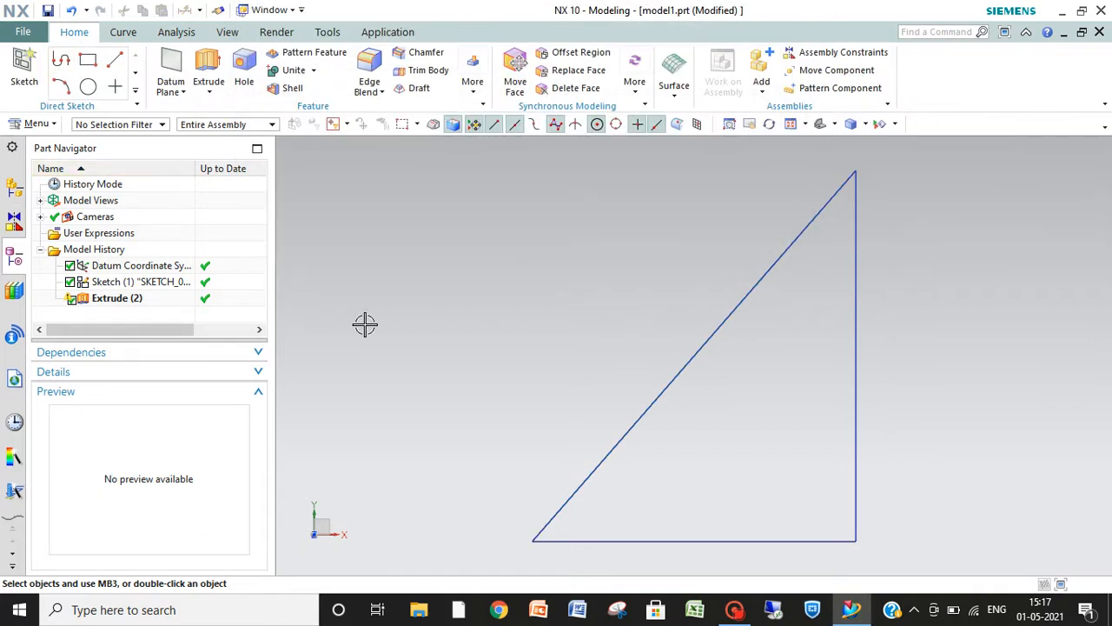
key(ctrl+z)
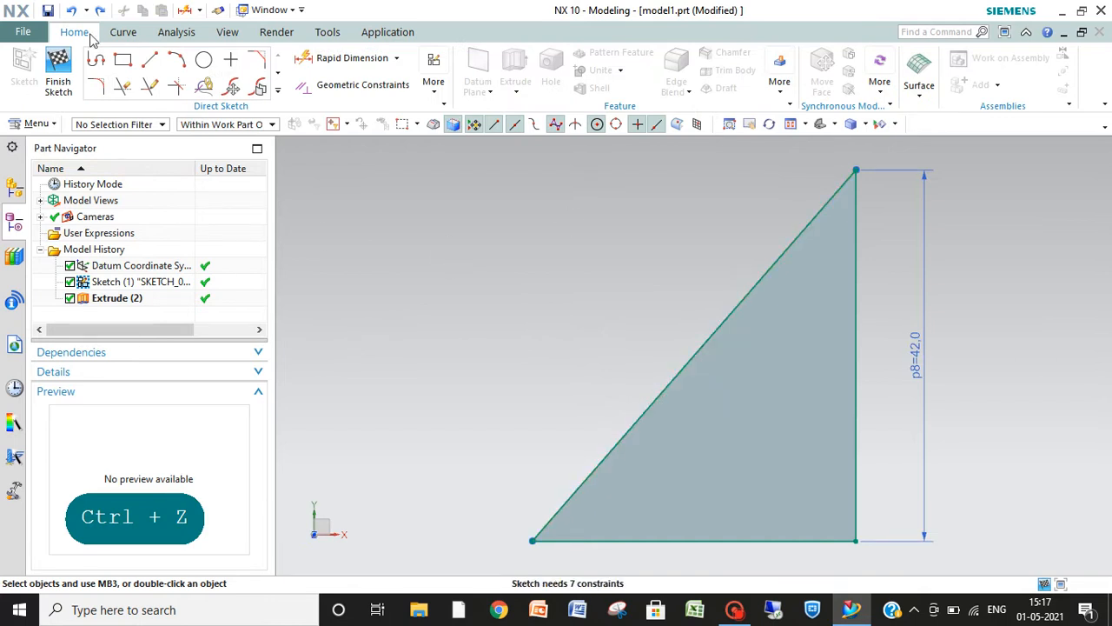
click(57, 70)
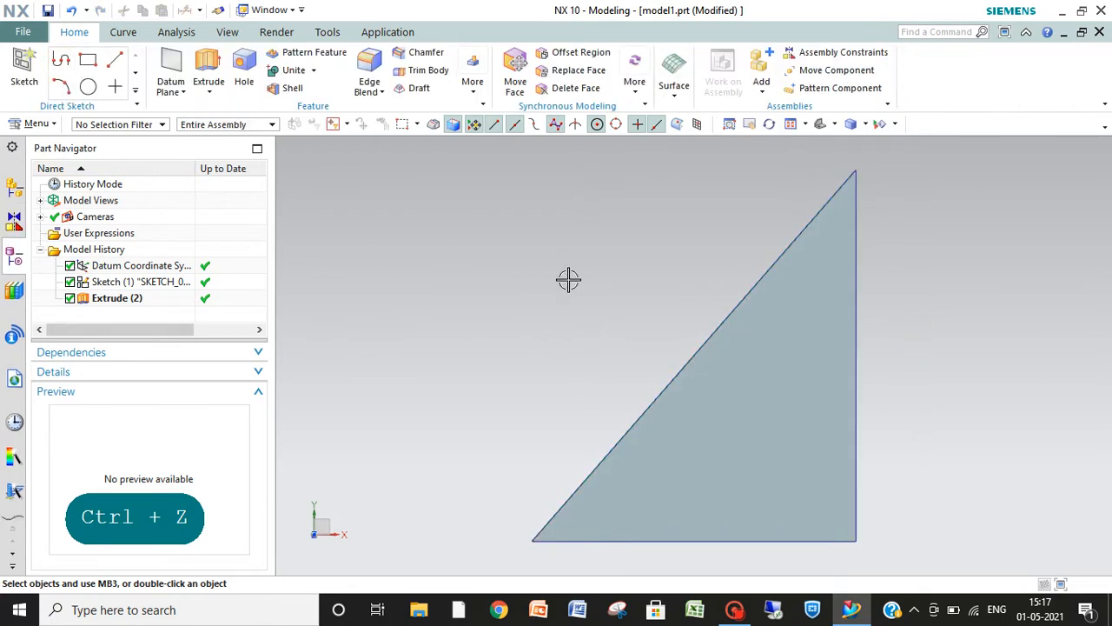
Show the extruded triangle in a 3D pictorial orientation, fit it to the view, and rotate it toward its triangular face
click(820, 125)
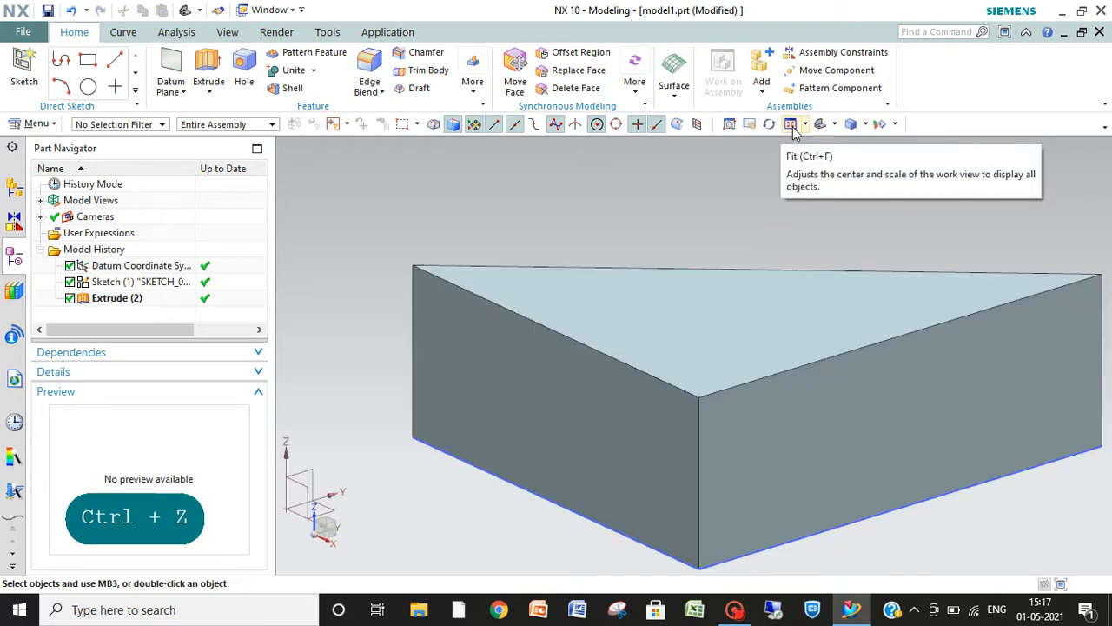
click(791, 125)
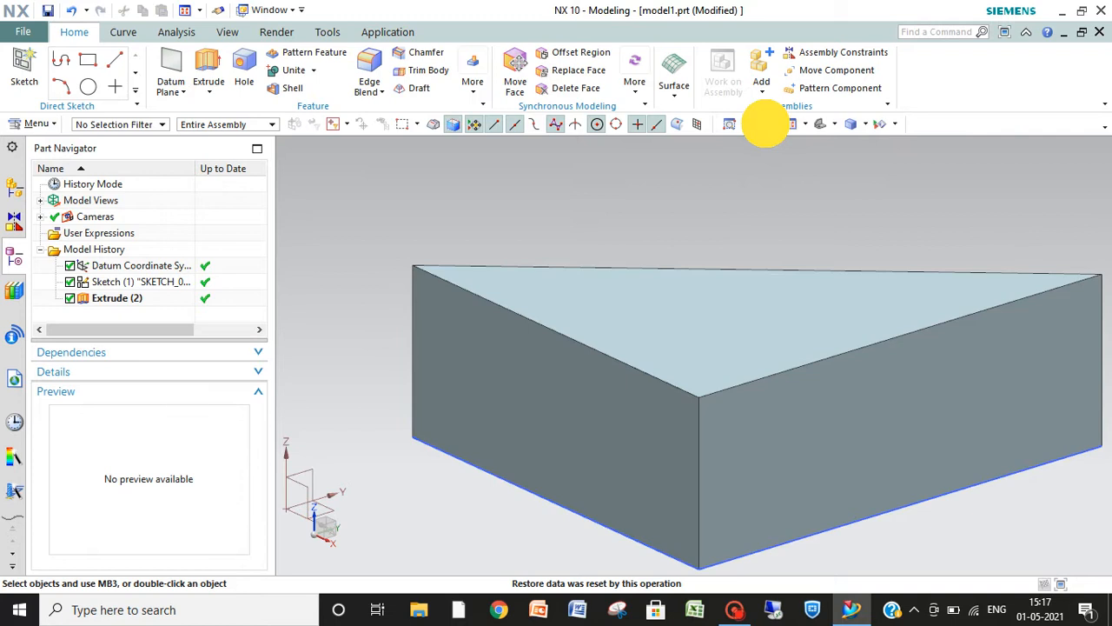
click(768, 123)
drag(736, 257, 762, 273)
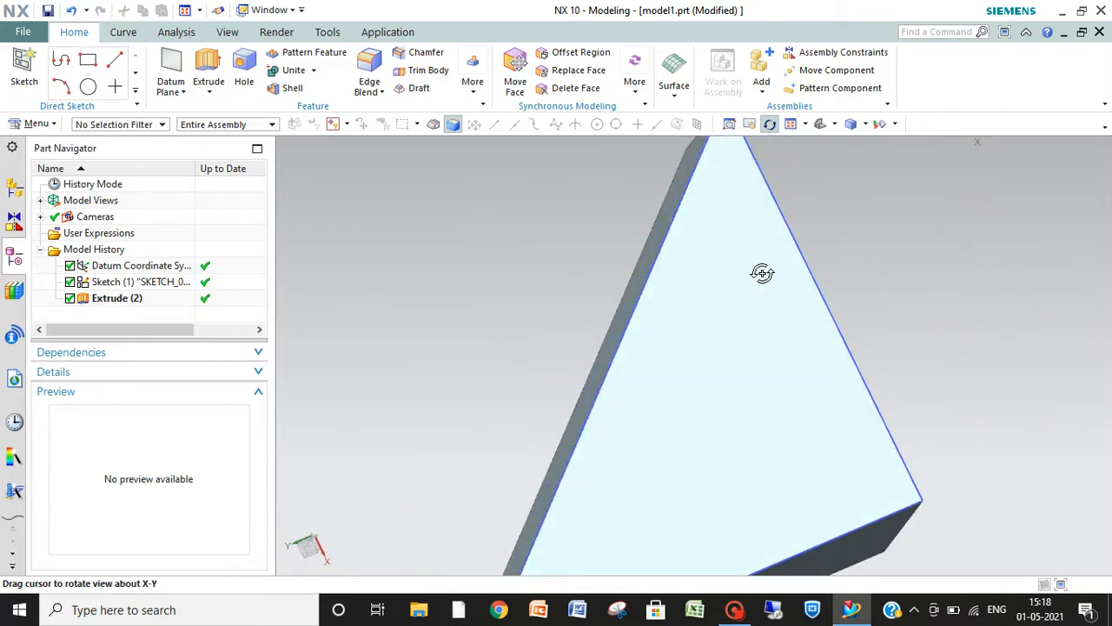
click(762, 273)
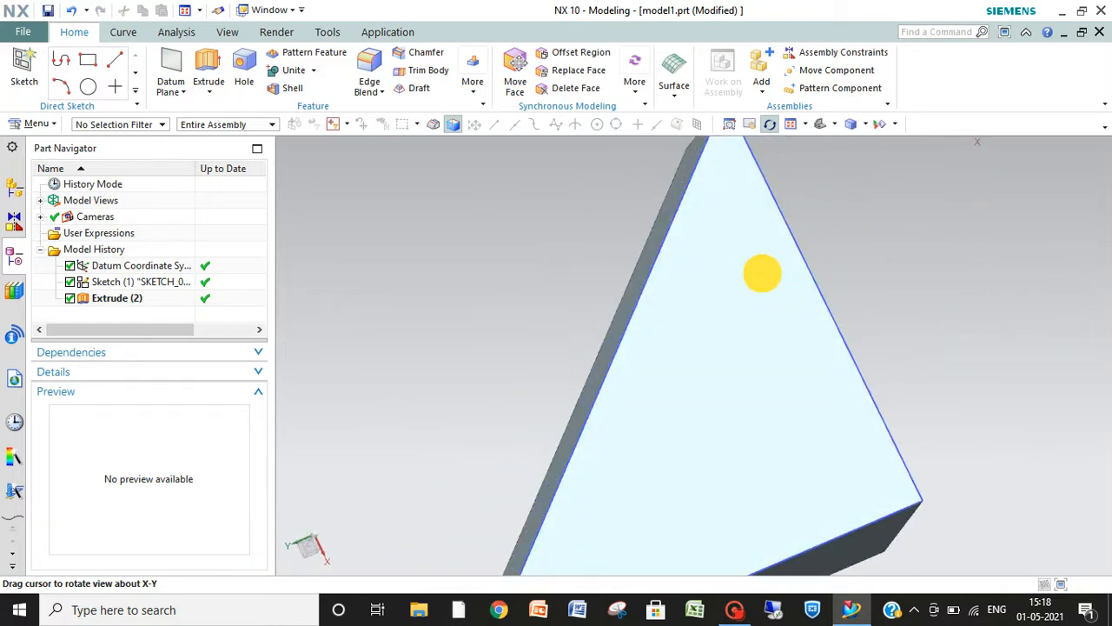
Pan the triangular body, zoom into a rectangular area around its upper end, and fit the whole body again
click(748, 126)
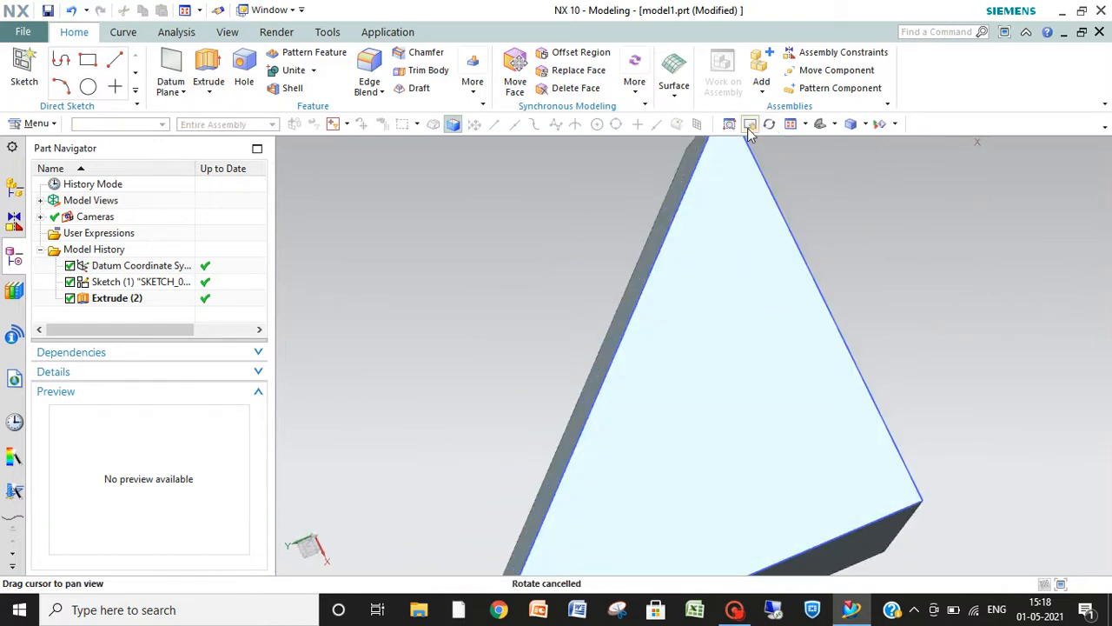
mouse_move(717, 307)
mouse_down()
mouse_move(1000, 268)
mouse_move(556, 269)
mouse_move(640, 269)
mouse_move(855, 309)
mouse_move(599, 263)
mouse_up()
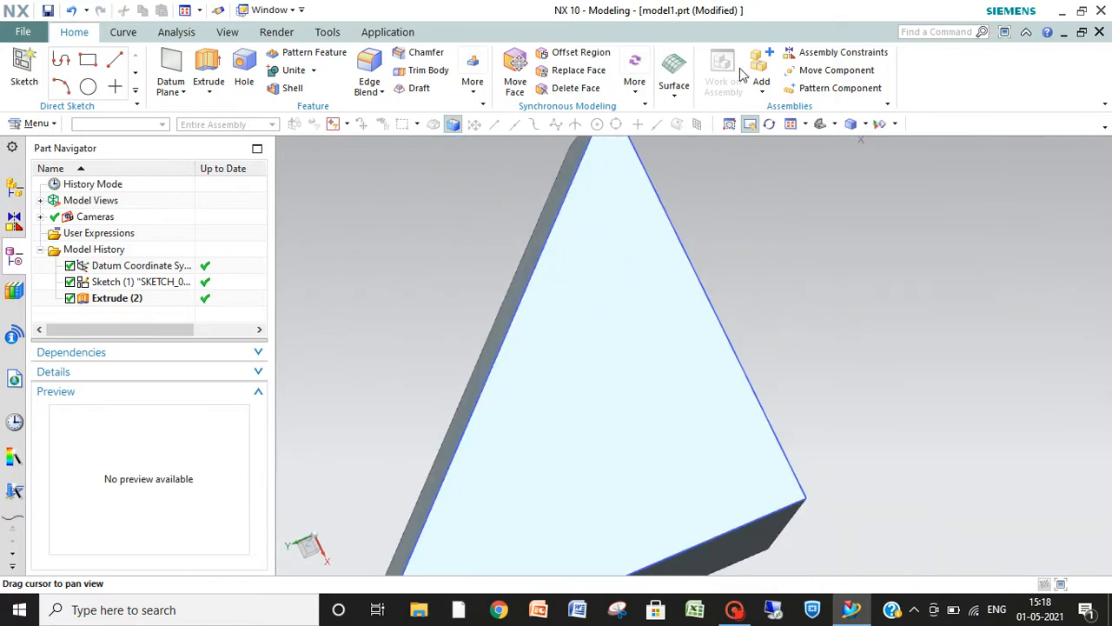
click(730, 126)
drag(541, 157, 735, 321)
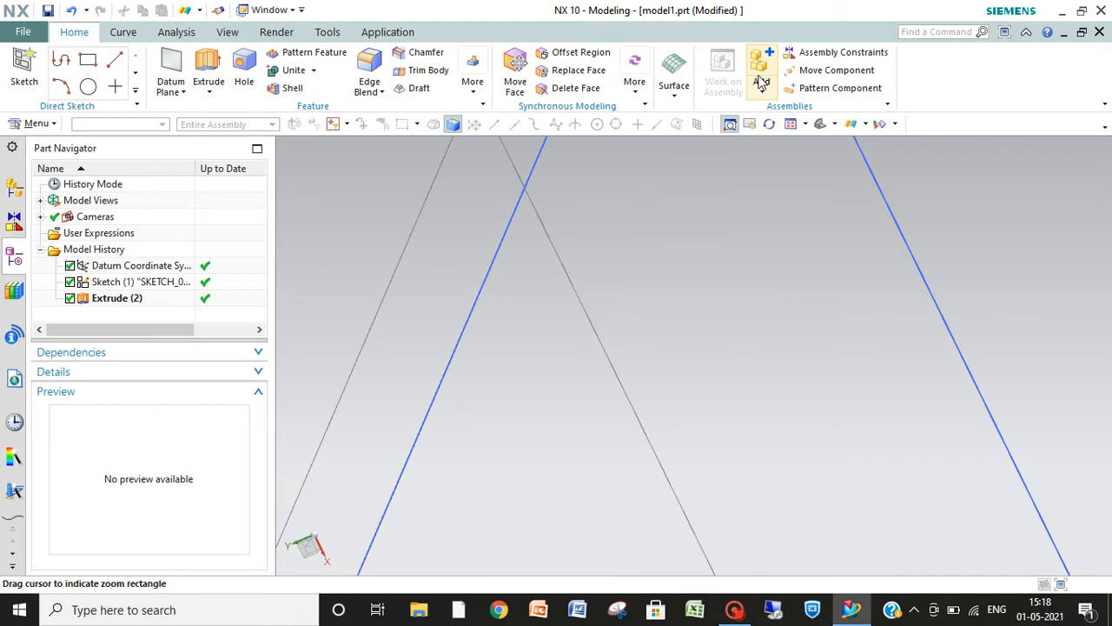
click(784, 123)
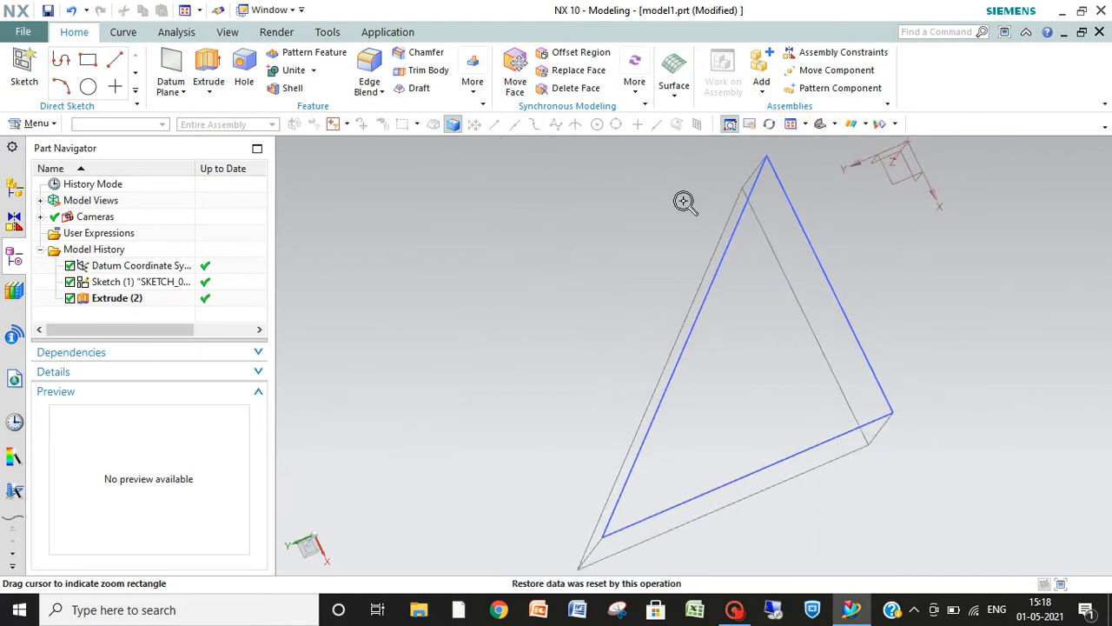
key(Escape)
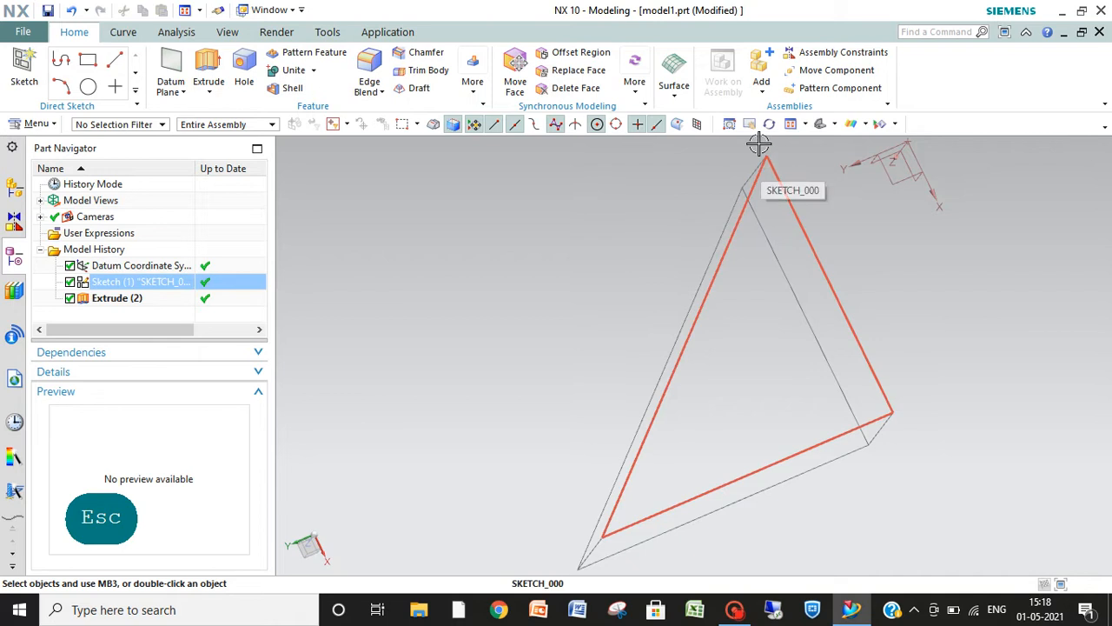
click(876, 279)
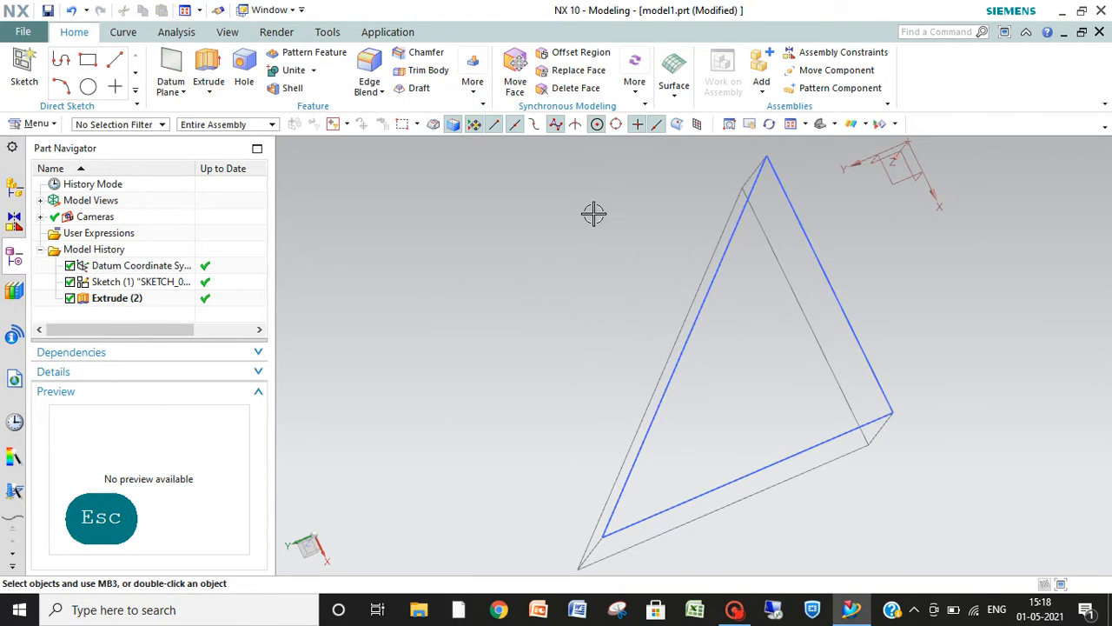
key(Escape)
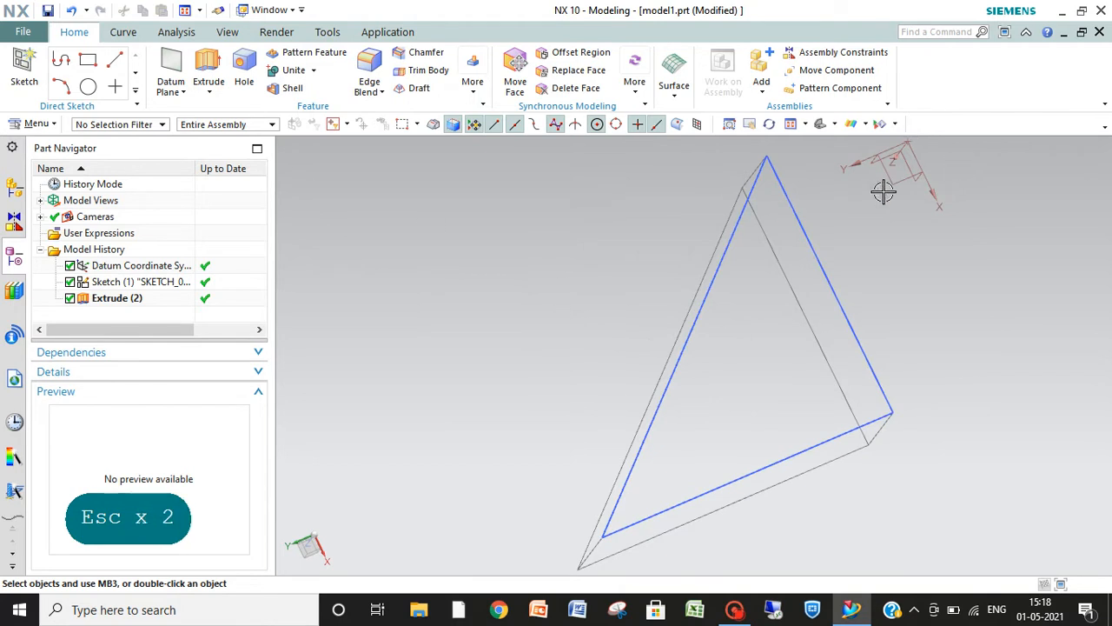
Return the body to the 3D pictorial orientation and display it as Shaded with Edges
click(820, 123)
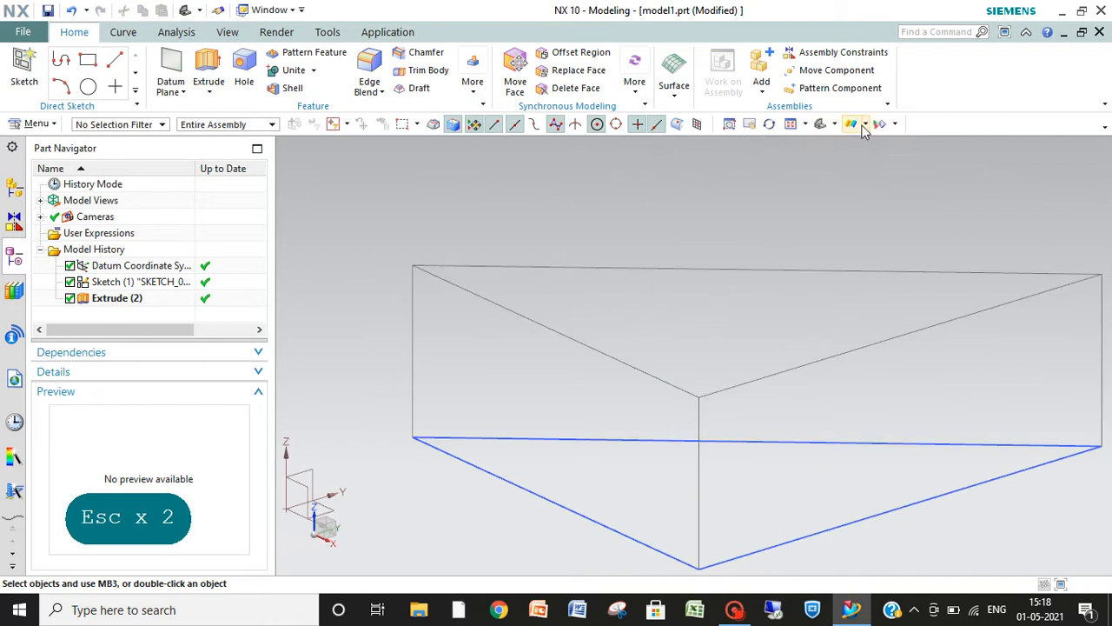
click(865, 125)
click(871, 147)
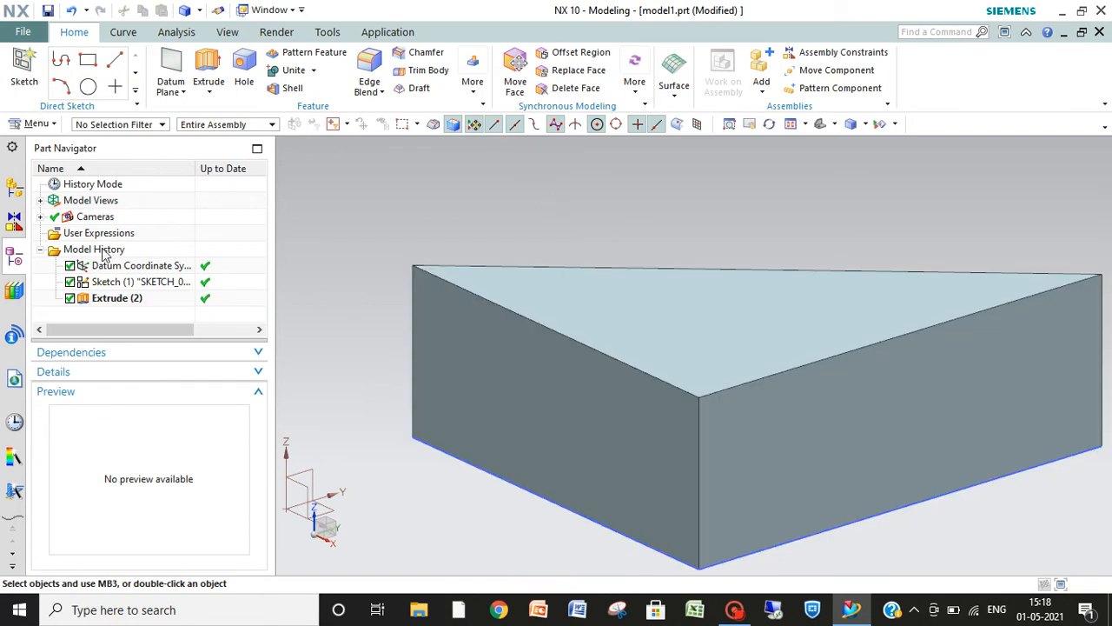
Reopen the triangle sketch for editing using Edit with Rollback
right_click(117, 287)
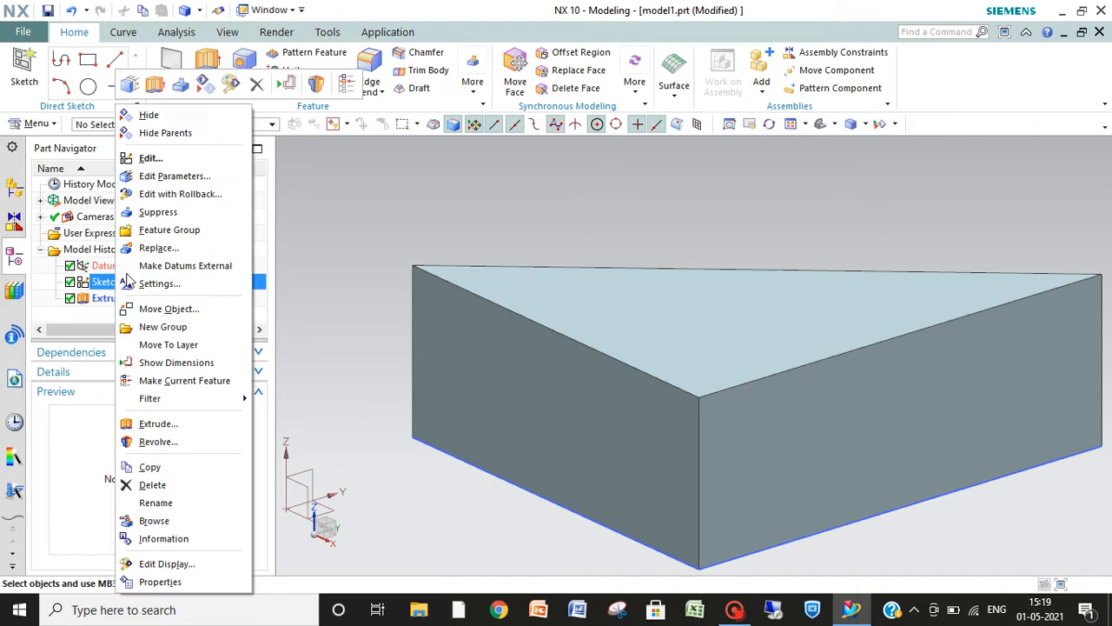
click(198, 194)
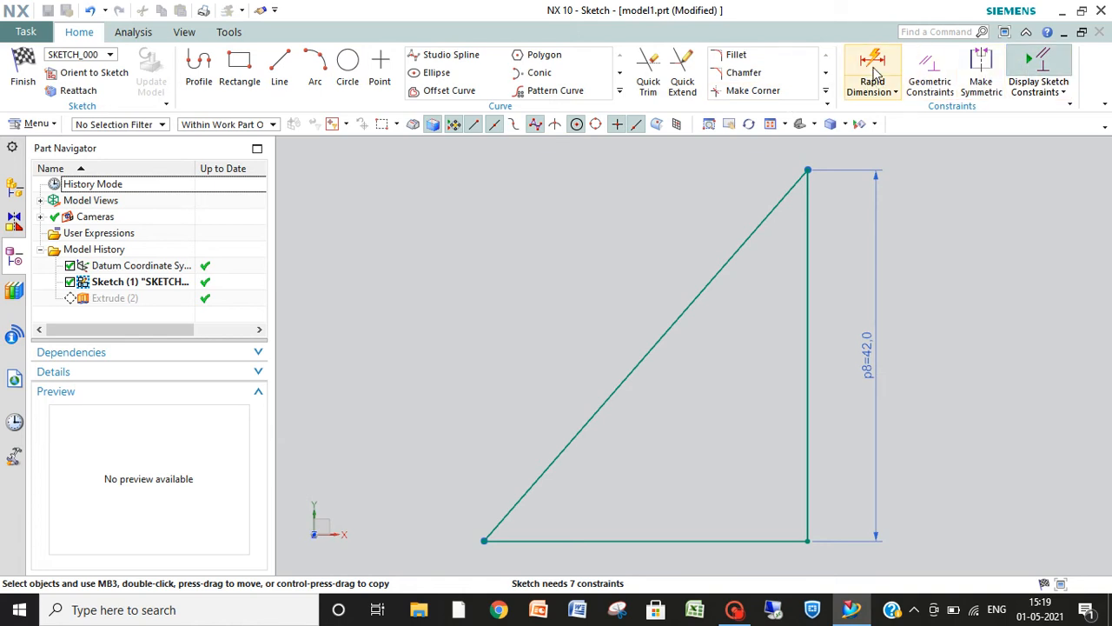
Examine the available sketch dimension types, the Geometric Constraints options and the additional curve commands without applying any
click(892, 93)
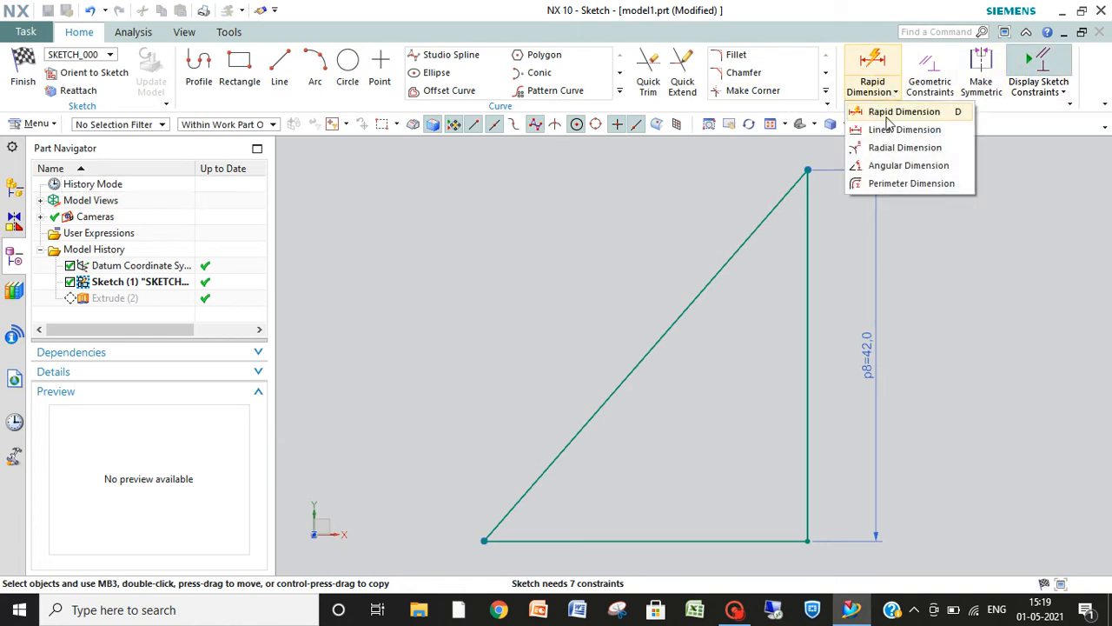
click(930, 87)
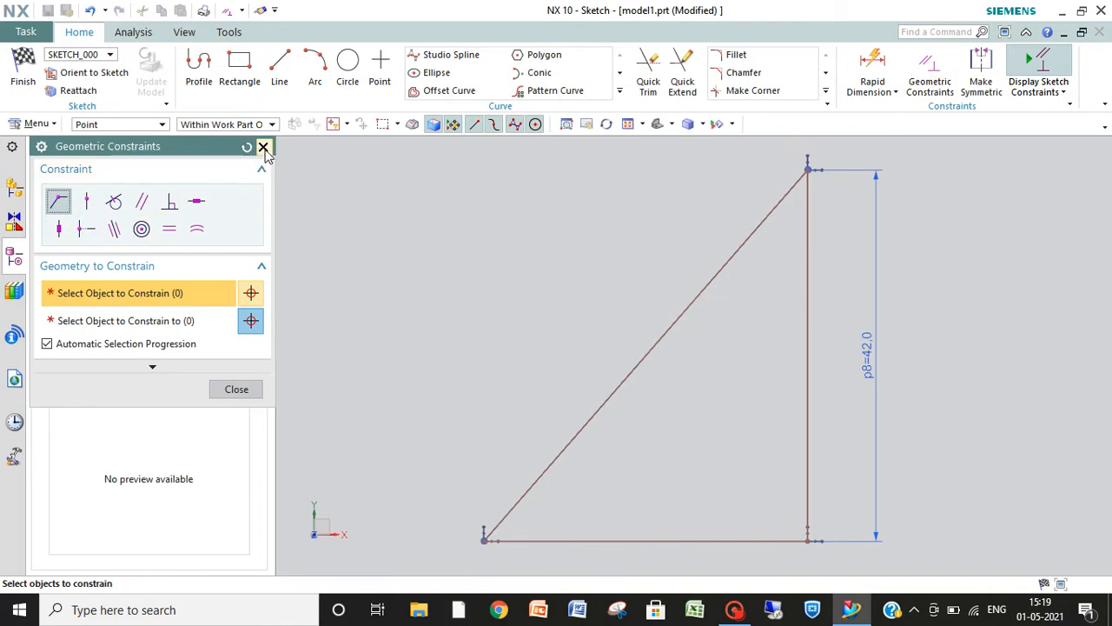
click(263, 146)
click(621, 93)
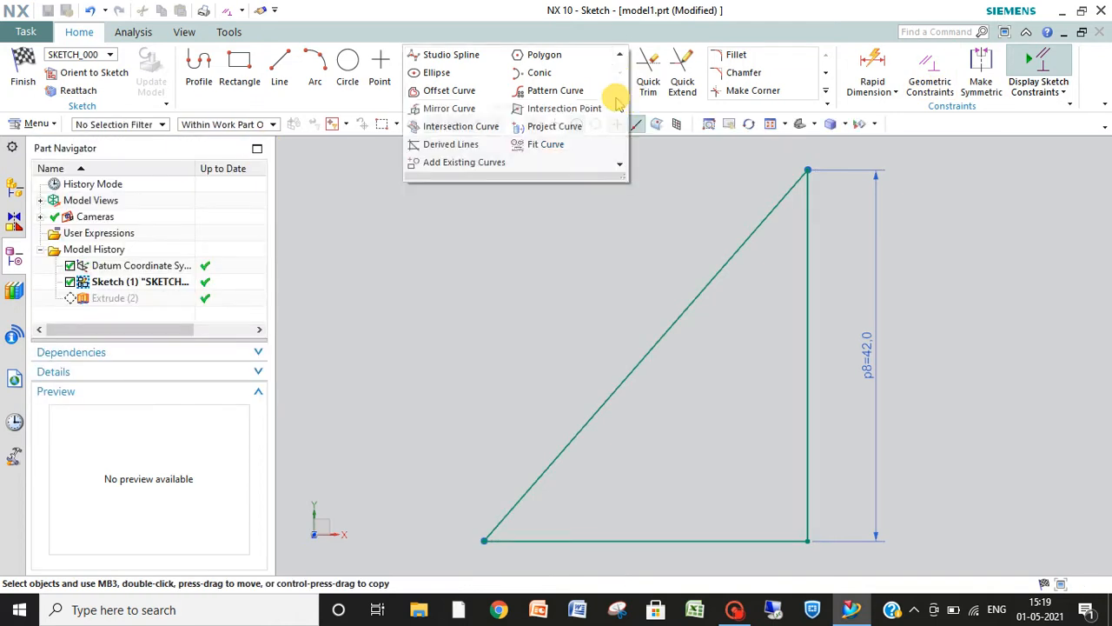
click(710, 181)
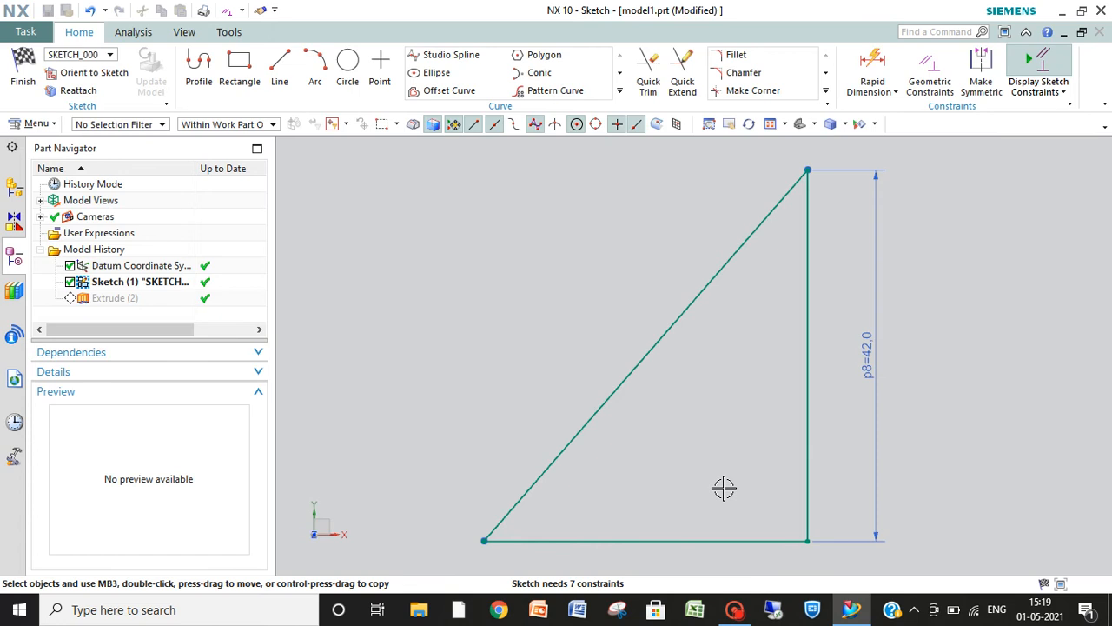
click(734, 609)
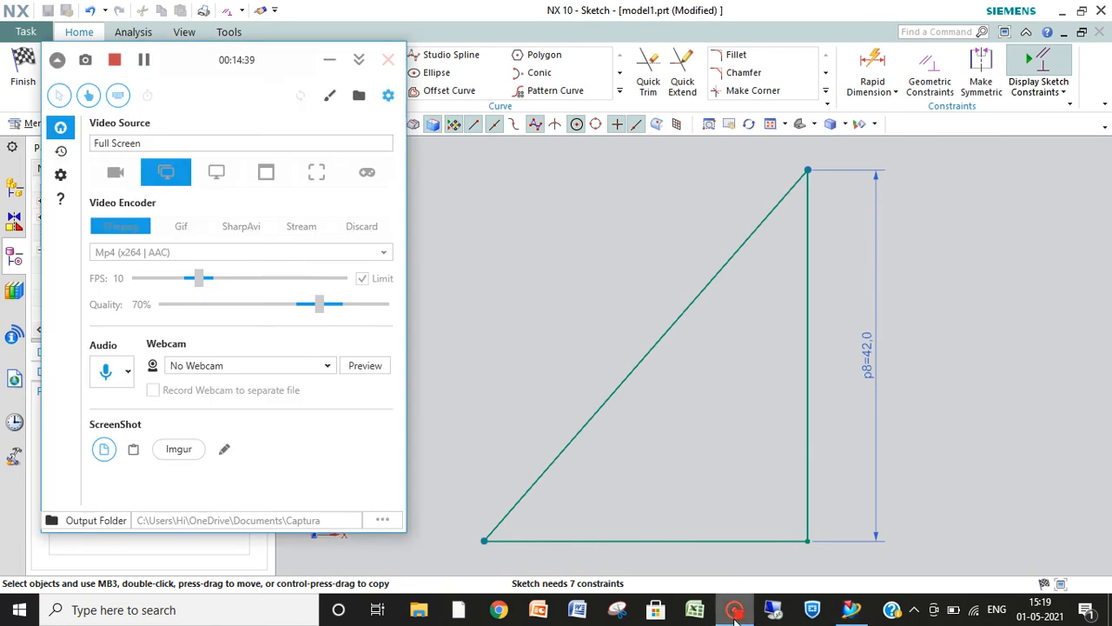